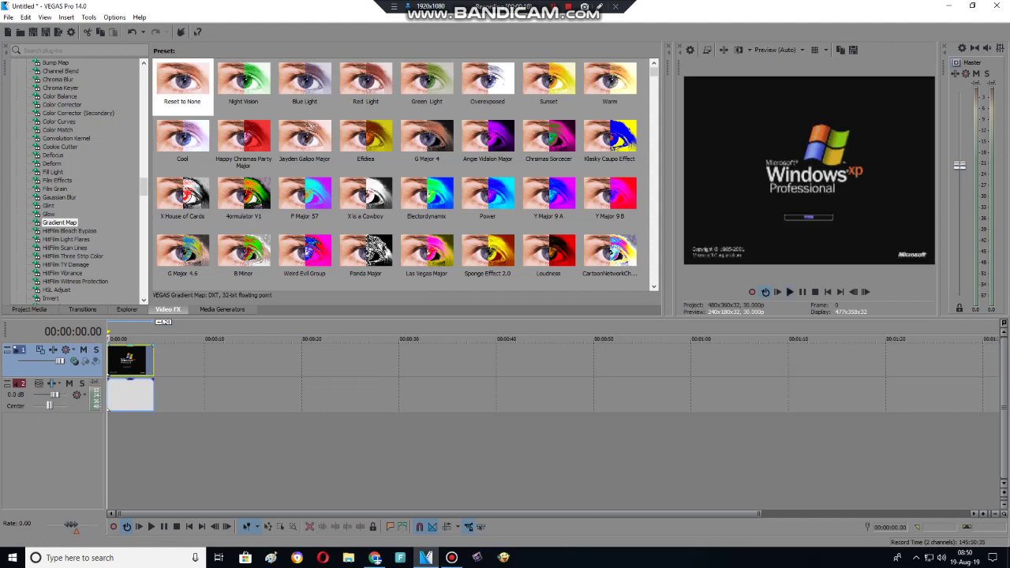
# Split the Windows XP clip at 00:00:01.15 and move the part after the split along the timeline to about 52 seconds.
pyautogui.click(802, 291)
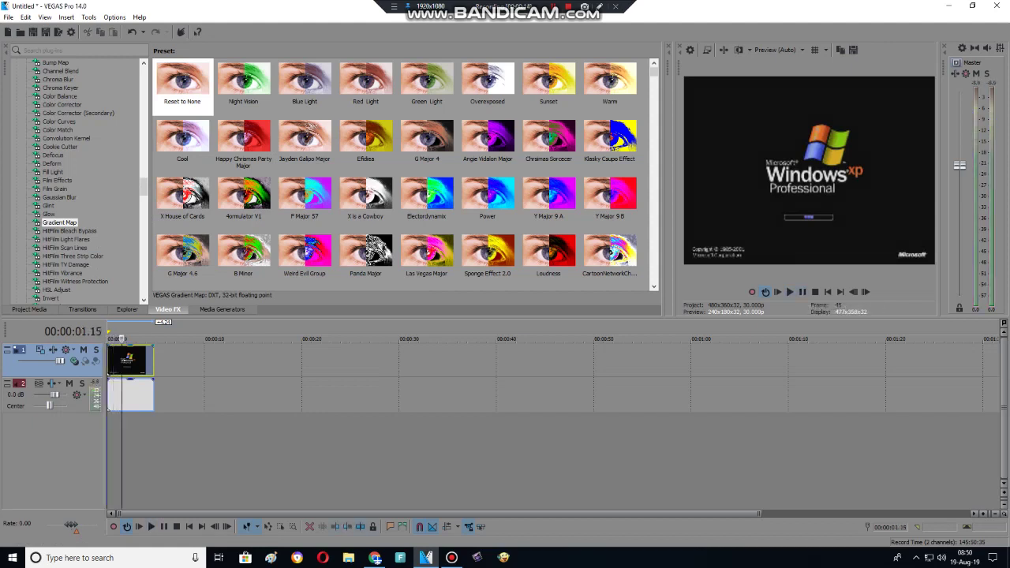
pyautogui.press('space')
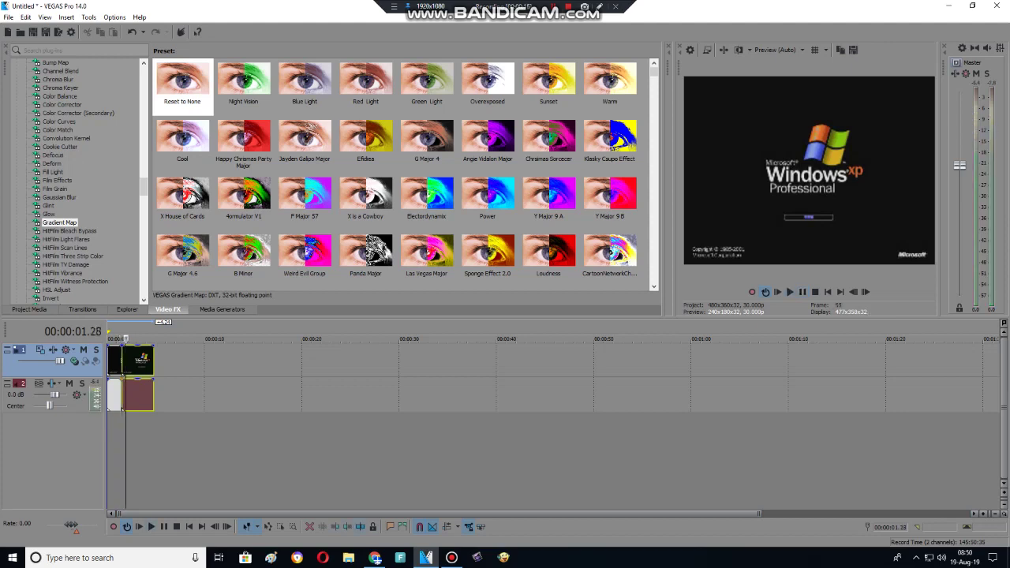
pyautogui.moveTo(138, 359); pyautogui.dragTo(635, 360)
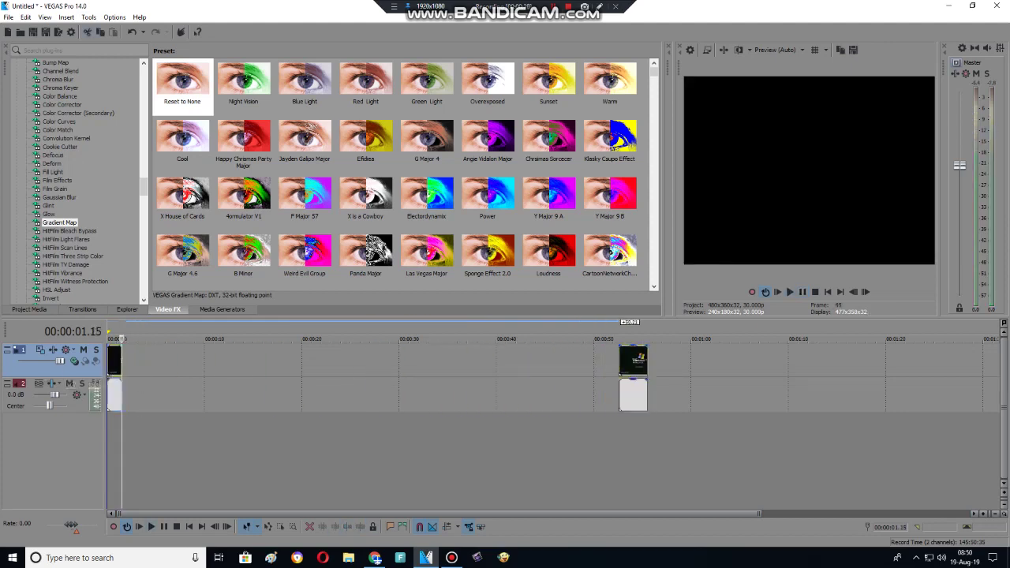
# Paste a copy of the opening piece directly after it at 00:00:01.15 and reverse the copy.
pyautogui.hotkey('ctrl', 'v')
pyautogui.rightClick(126, 363)
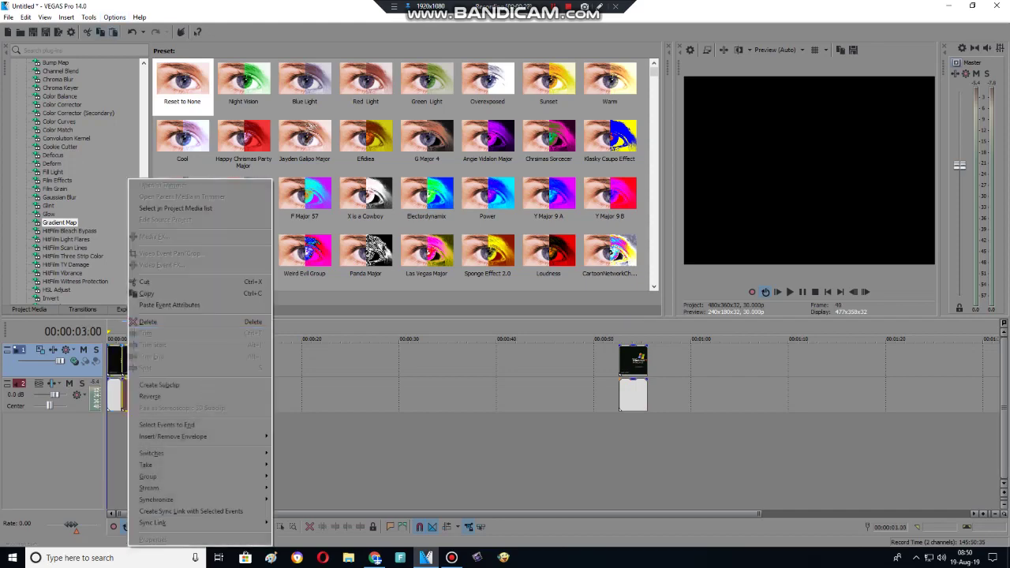
pyautogui.click(207, 385)
# Flip the reversed copy horizontally with Event Pan/Crop and close its settings.
pyautogui.rightClick(131, 362)
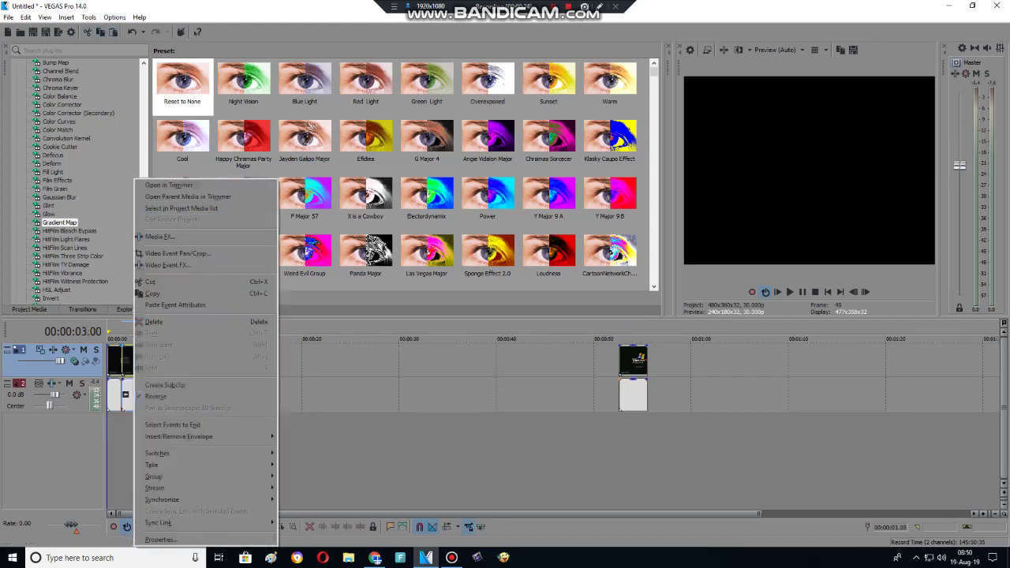
pyautogui.click(158, 252)
pyautogui.rightClick(337, 241)
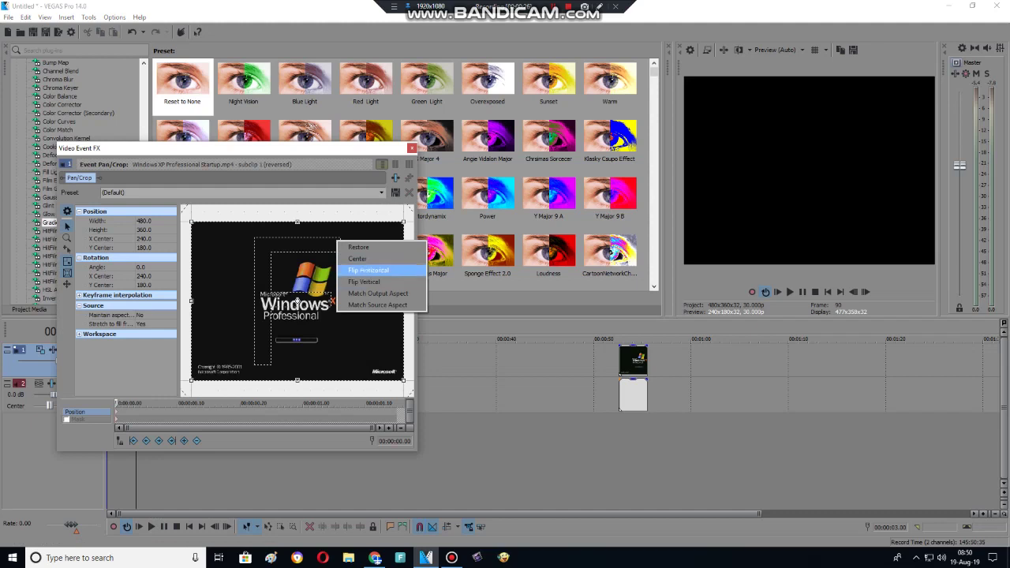
pyautogui.click(368, 270)
pyautogui.click(411, 148)
# Split the remaining clip near its start at 00:00:52.23 to cut off a piece a few frames long.
pyautogui.click(620, 359)
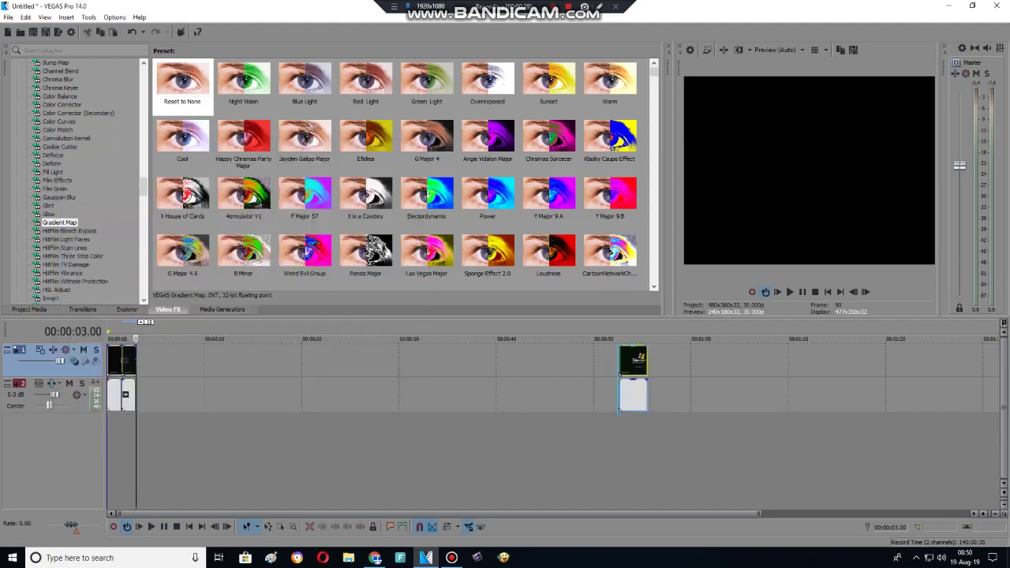
pyautogui.click(621, 376)
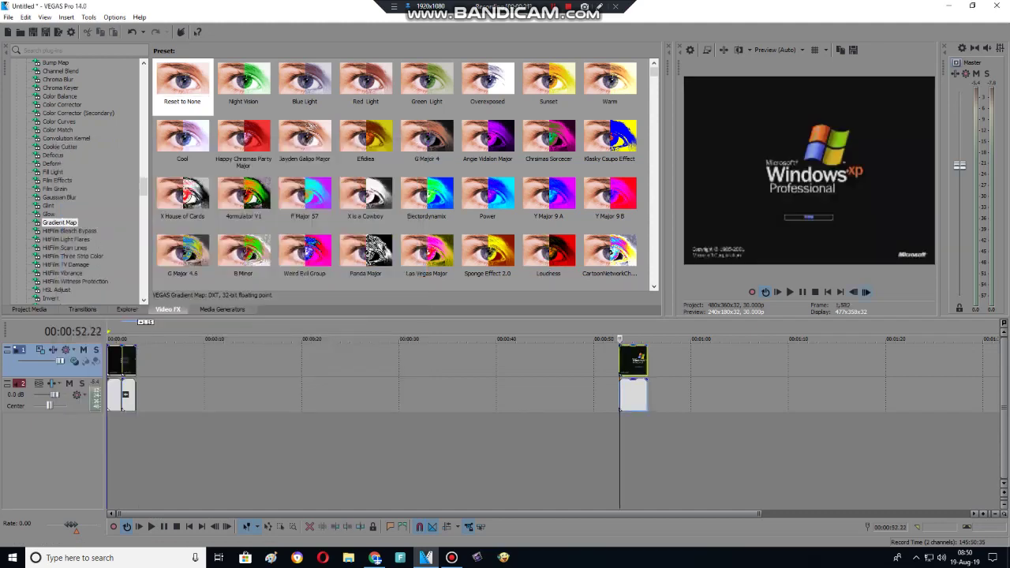
pyautogui.click(633, 394)
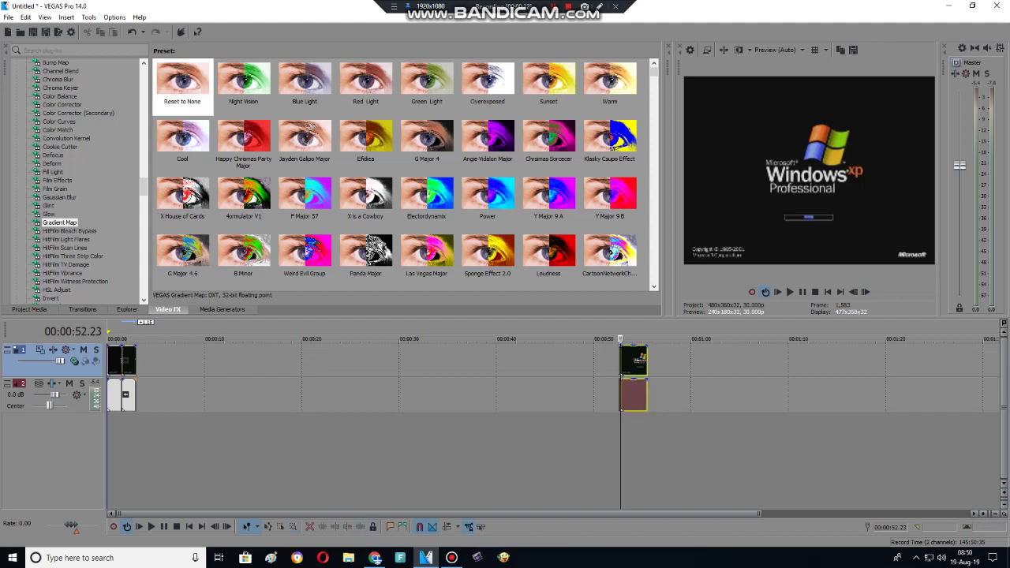
pyautogui.scroll(5, 434, 426)
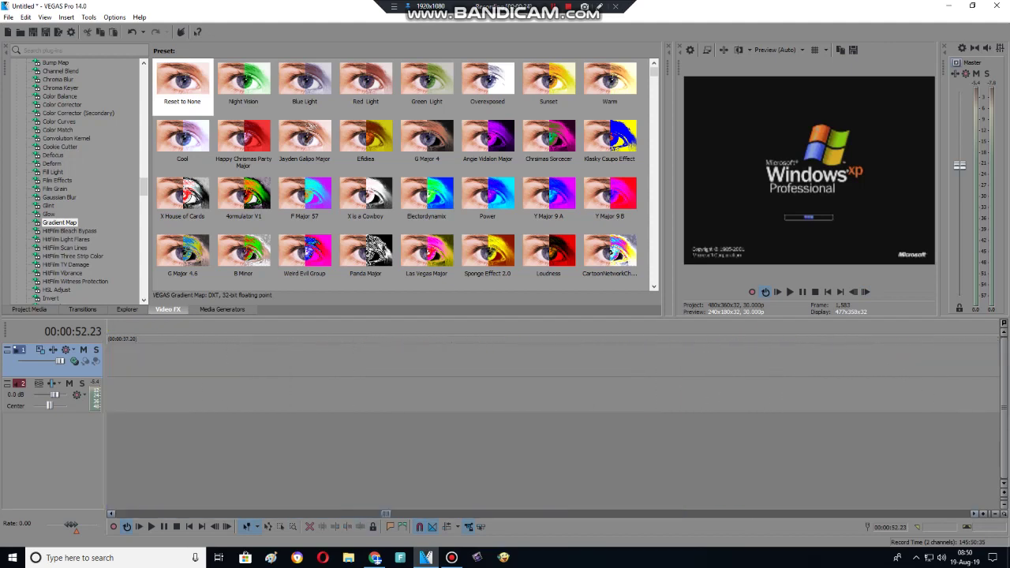
pyautogui.scroll(-5, 434, 426)
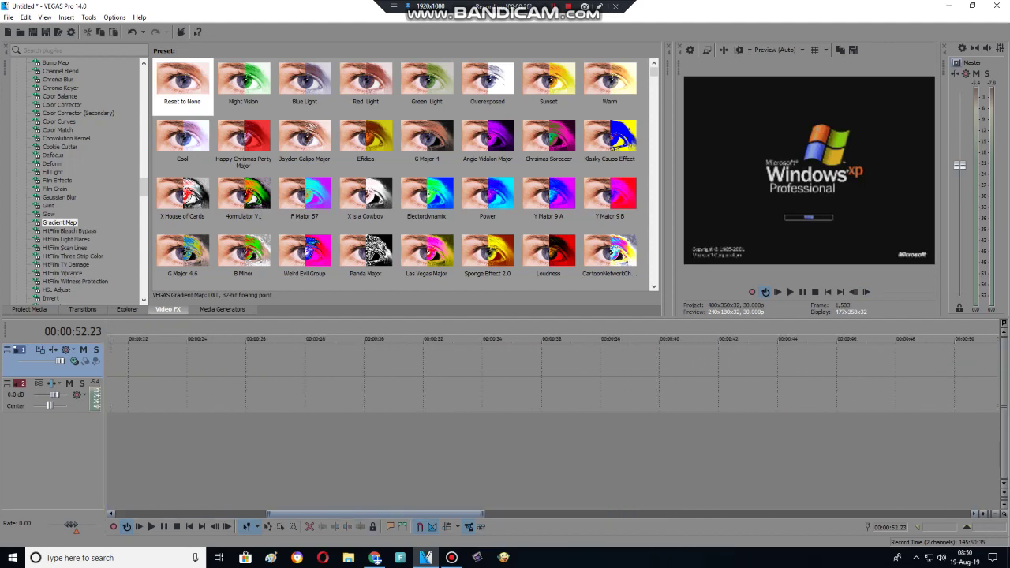
pyautogui.scroll(1, 434, 426)
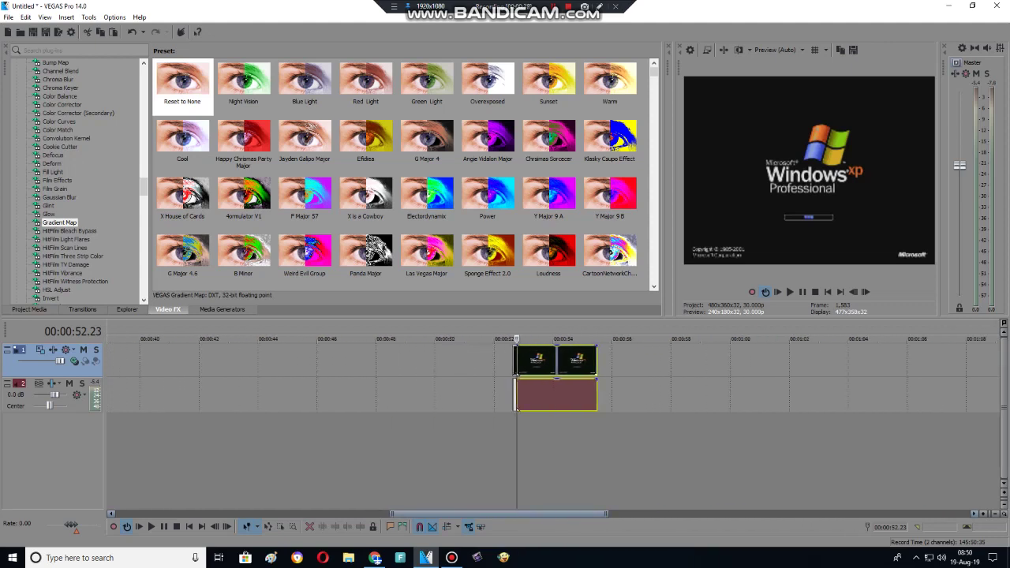
pyautogui.scroll(2, 434, 426)
pyautogui.scroll(3, 433, 426)
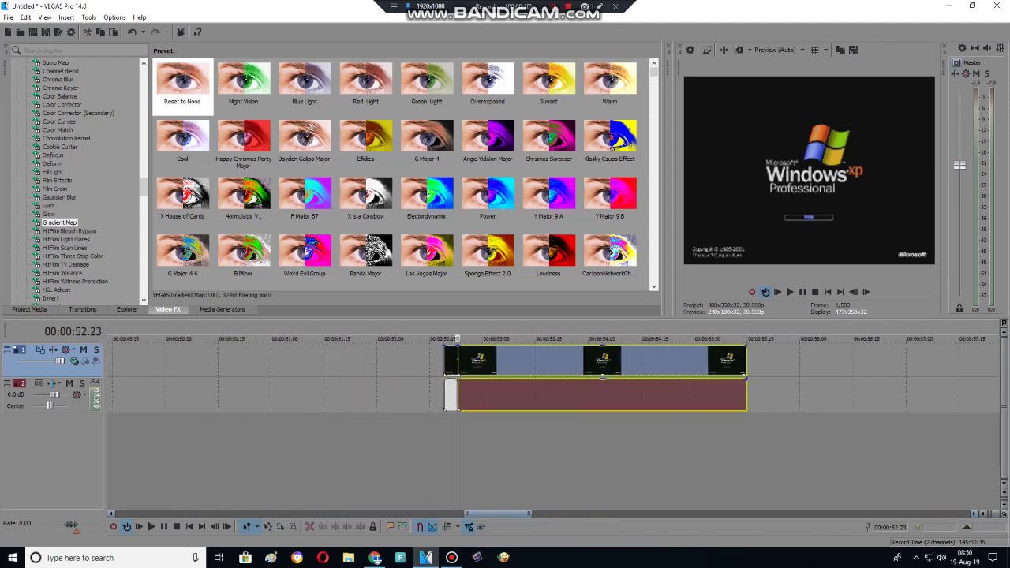
# Select the short piece and trim its end back by one frame to 00:00:52.22.
pyautogui.hotkey('ctrl', 'a')
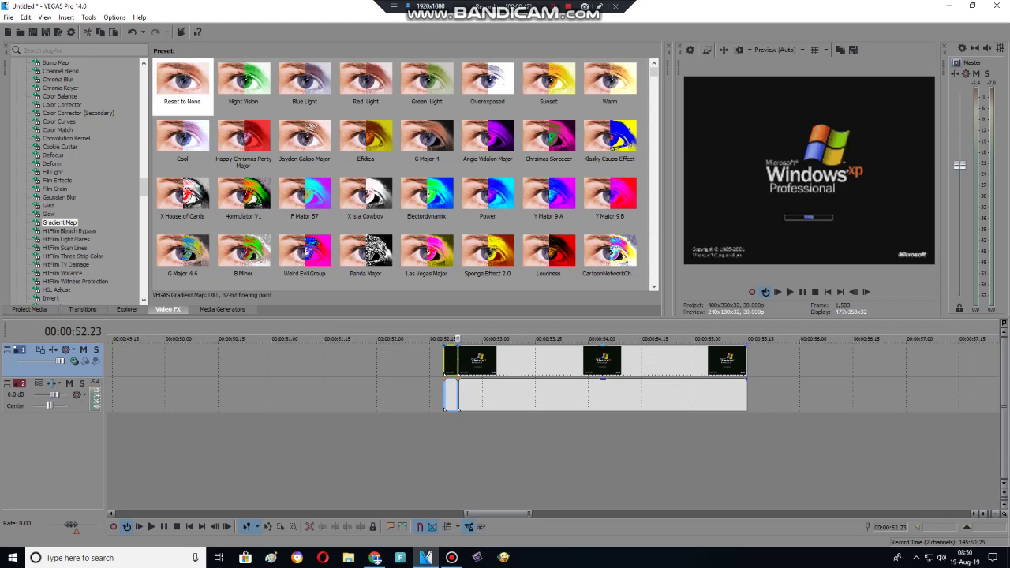
pyautogui.press('Left')
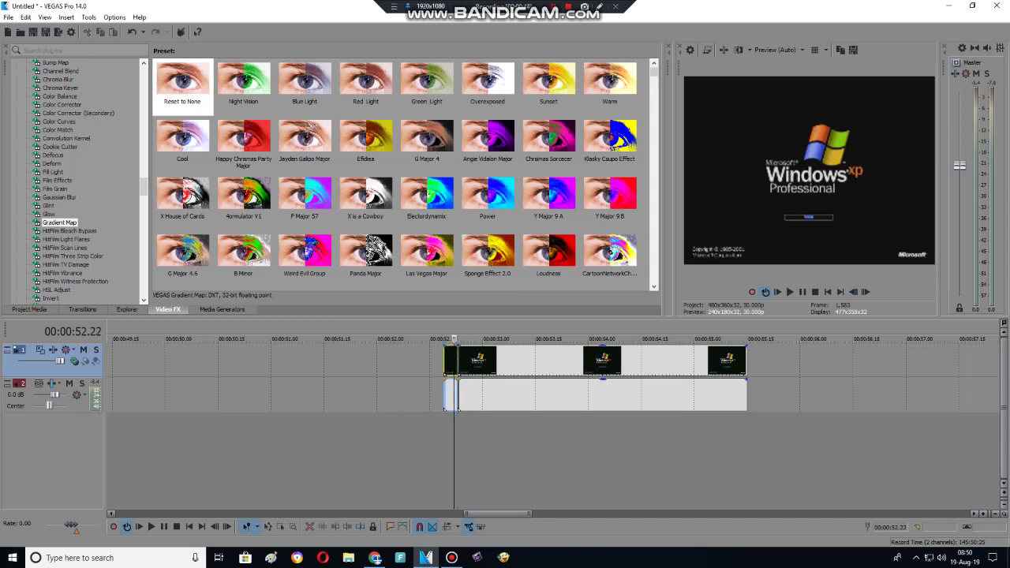
pyautogui.press('s')
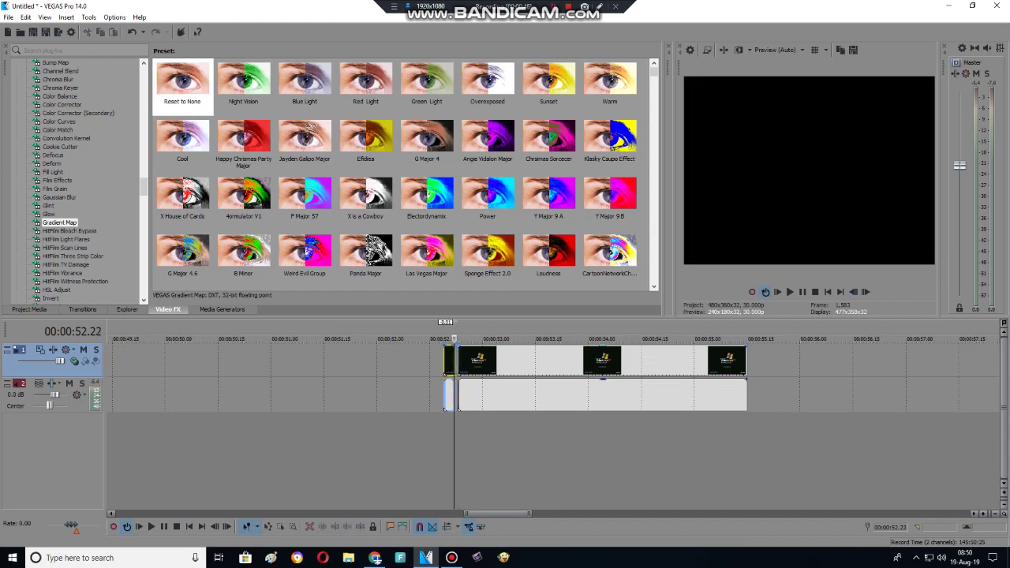
# Move the short piece to 00:00:03.00, directly after the end of the reversed clip.
pyautogui.hscroll(-5, 355, 379)
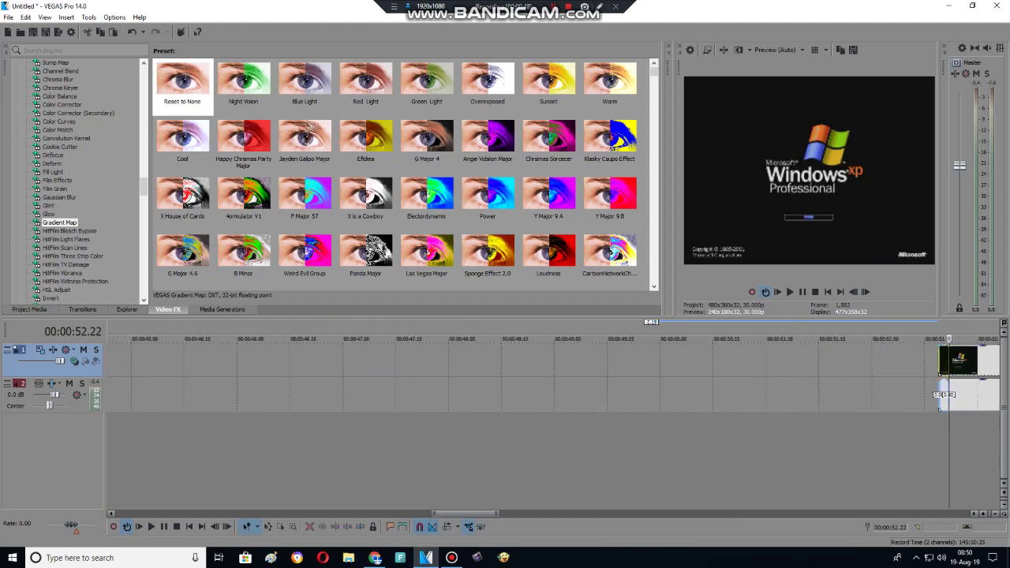
pyautogui.hscroll(-20, 552, 379)
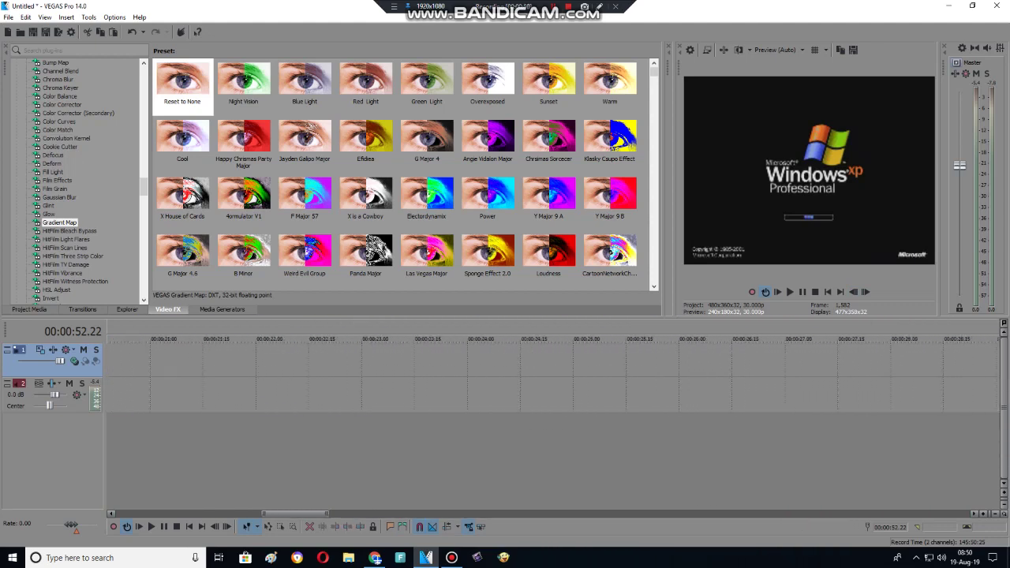
pyautogui.hscroll(-20, 552, 378)
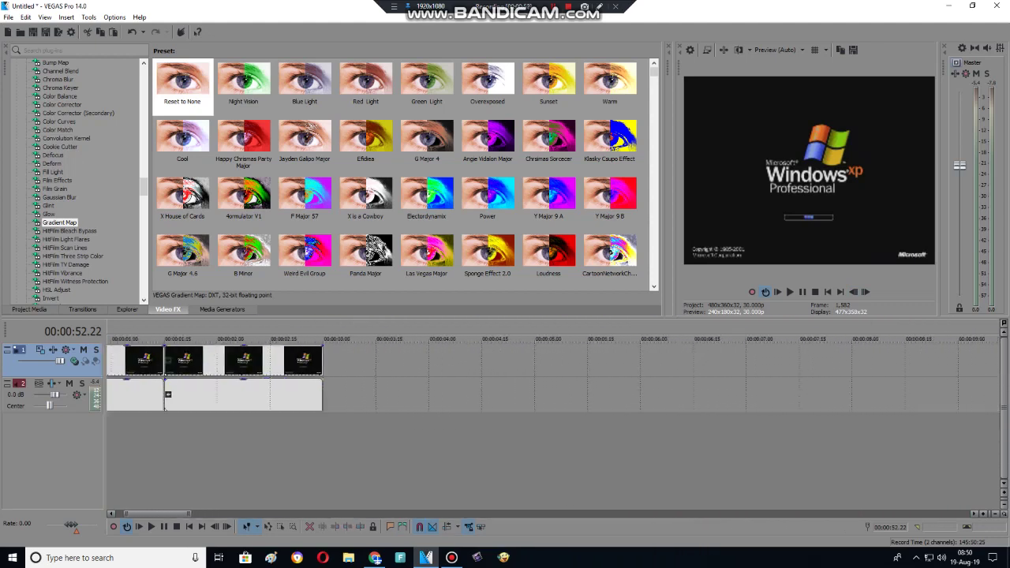
pyautogui.moveTo(322, 395)
pyautogui.mouseDown()
pyautogui.moveTo(339, 394)
pyautogui.moveTo(330, 394)
pyautogui.mouseUp()
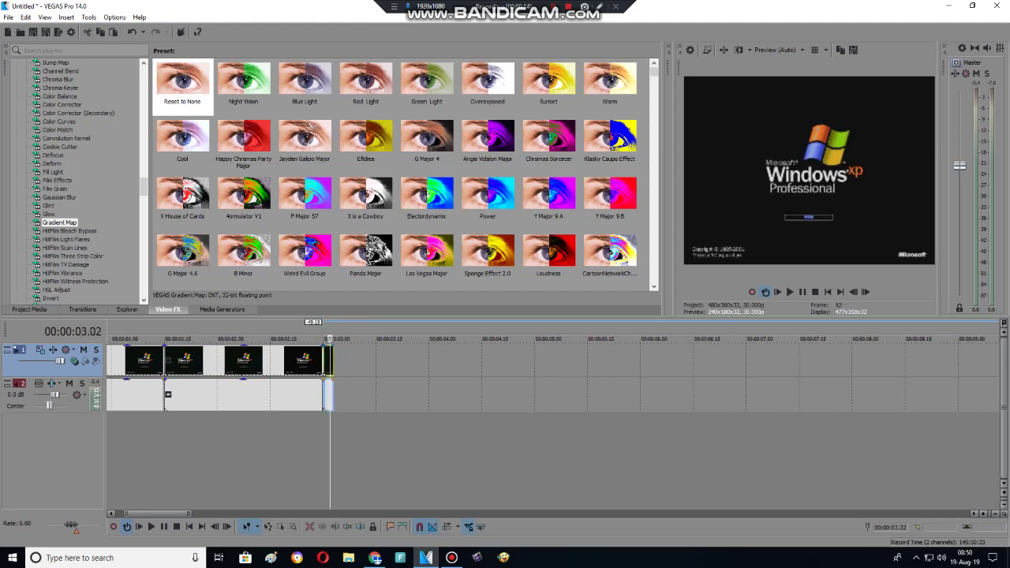
pyautogui.rightClick(320, 360)
pyautogui.click(340, 397)
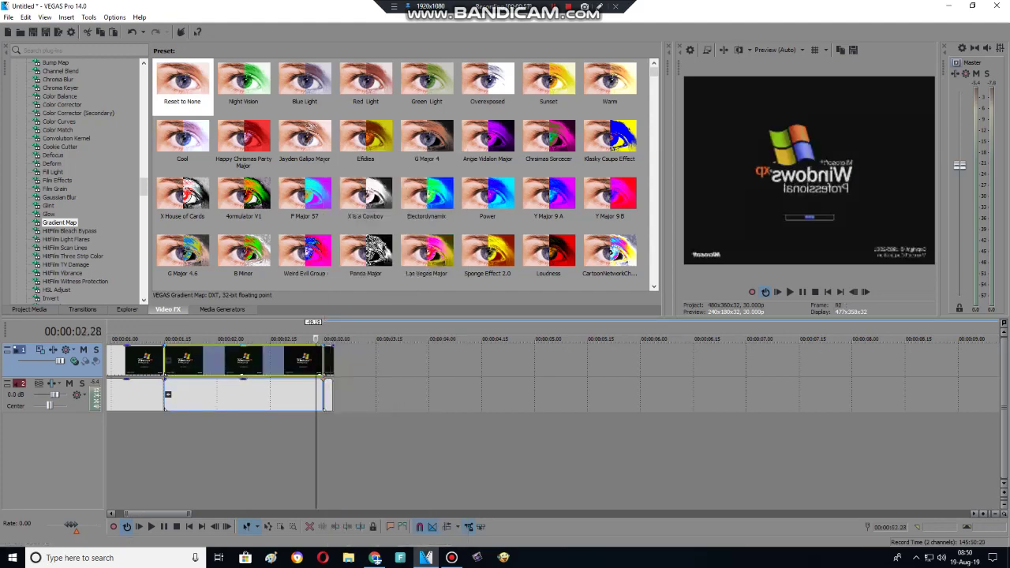
pyautogui.rightClick(320, 360)
pyautogui.click(351, 254)
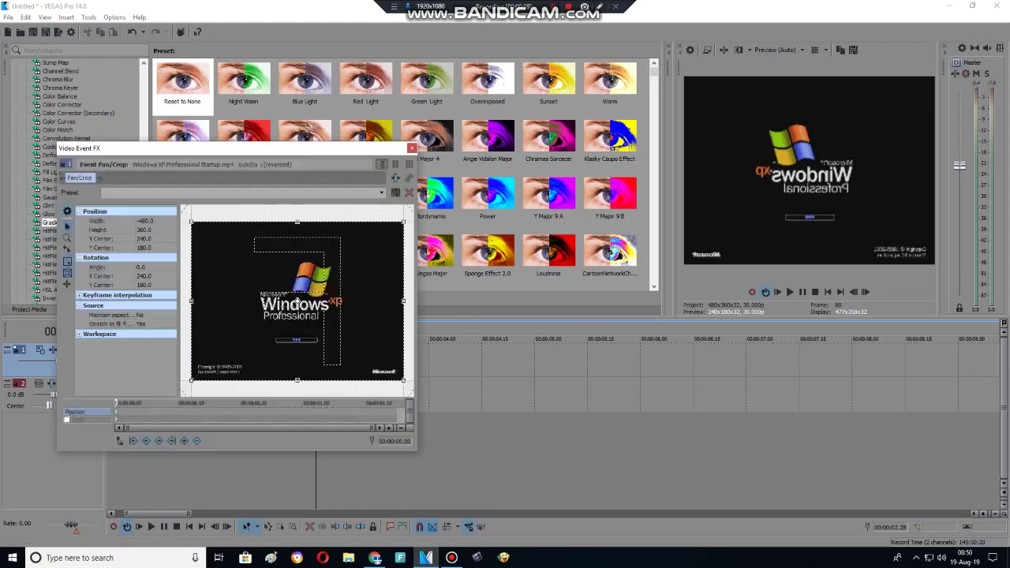
pyautogui.press('Escape')
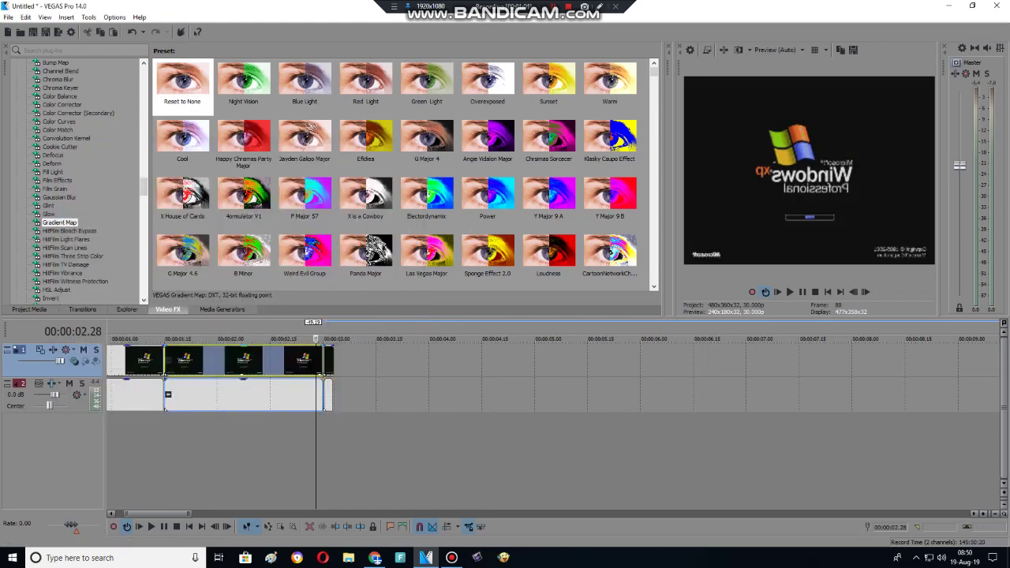
pyautogui.rightClick(328, 361)
pyautogui.click(363, 209)
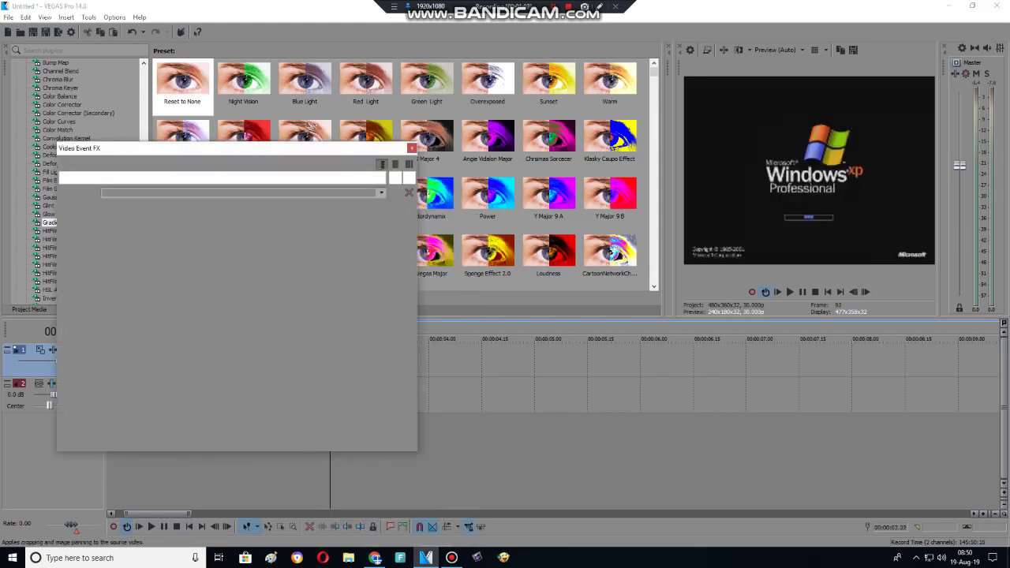
pyautogui.click(411, 147)
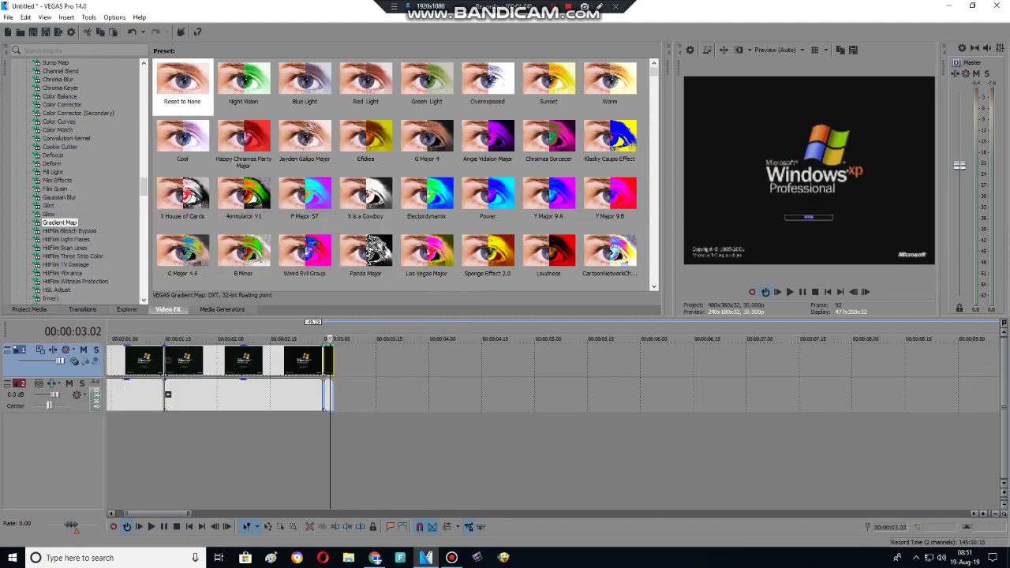
# Apply the Channel Blend effect with the Red Only preset to the short piece after the reversed clip.
pyautogui.press('c')
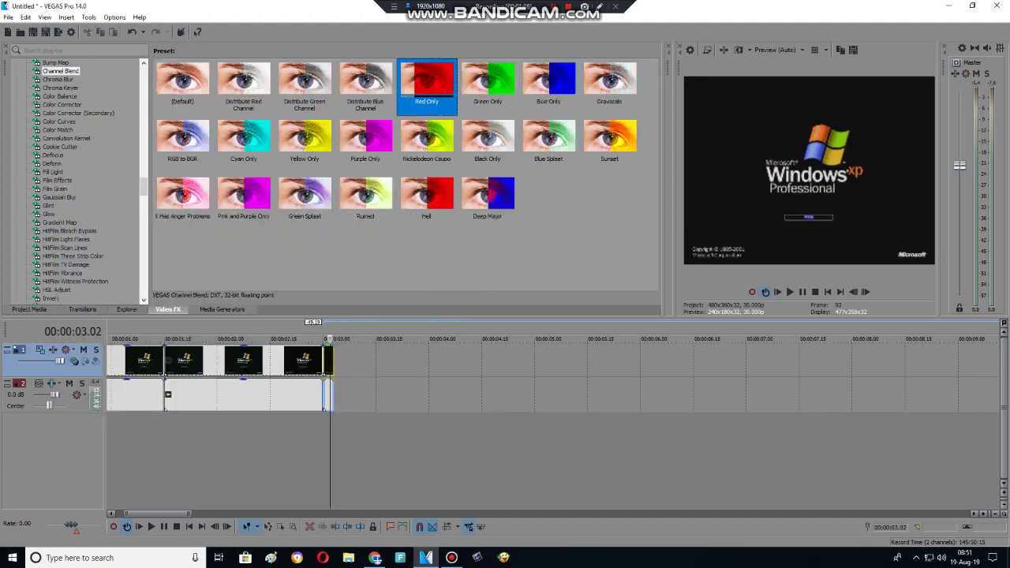
pyautogui.moveTo(426, 82); pyautogui.dragTo(303, 361)
pyautogui.click(79, 178)
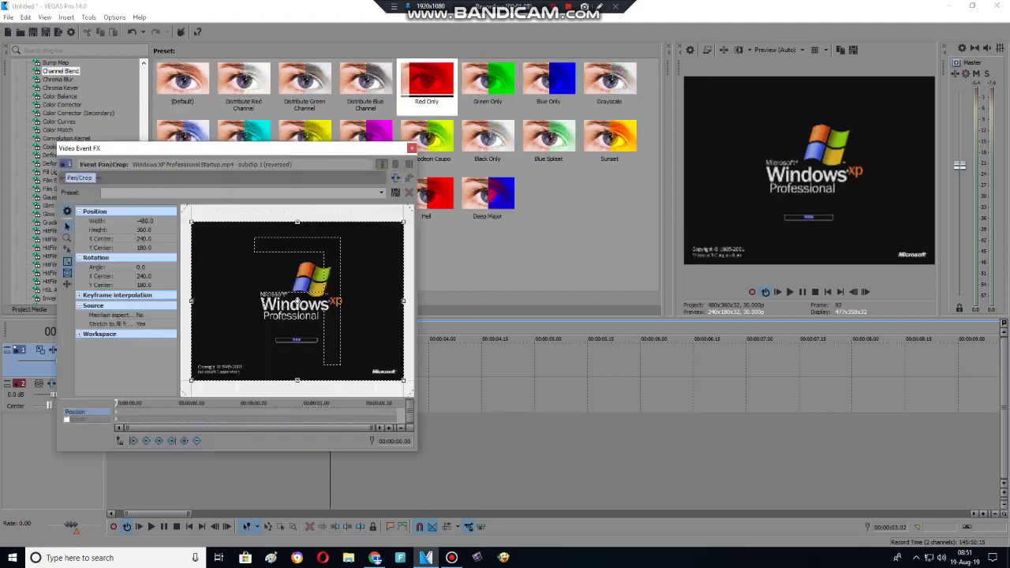
pyautogui.click(411, 148)
pyautogui.moveTo(426, 83); pyautogui.dragTo(304, 361)
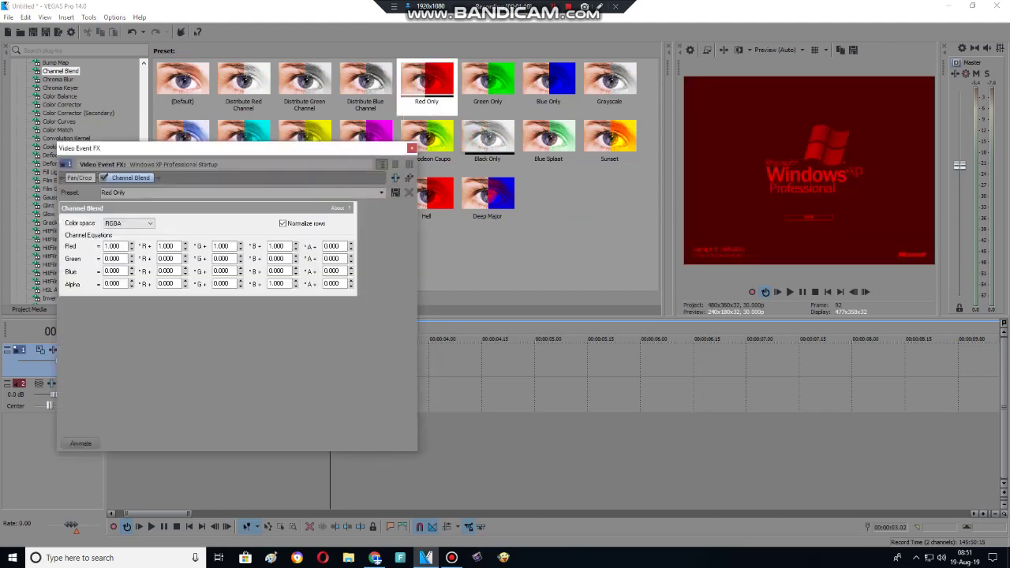
pyautogui.press('Escape')
# Place three copies of the short red piece directly after it, up to 00:00:03.12, and flip the first copy vertically.
pyautogui.press('Right')
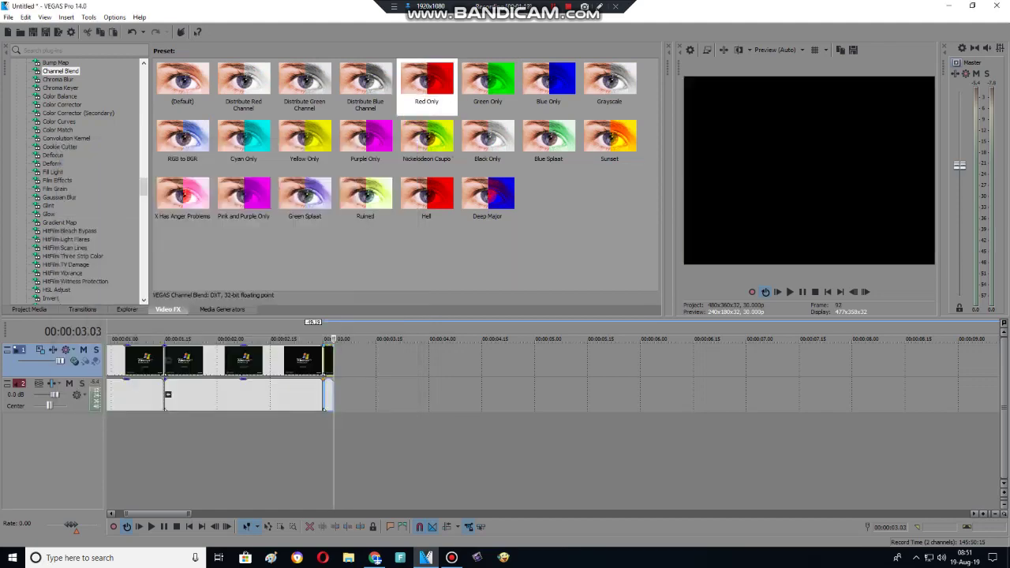
pyautogui.moveTo(331, 363); pyautogui.dragTo(365, 363)
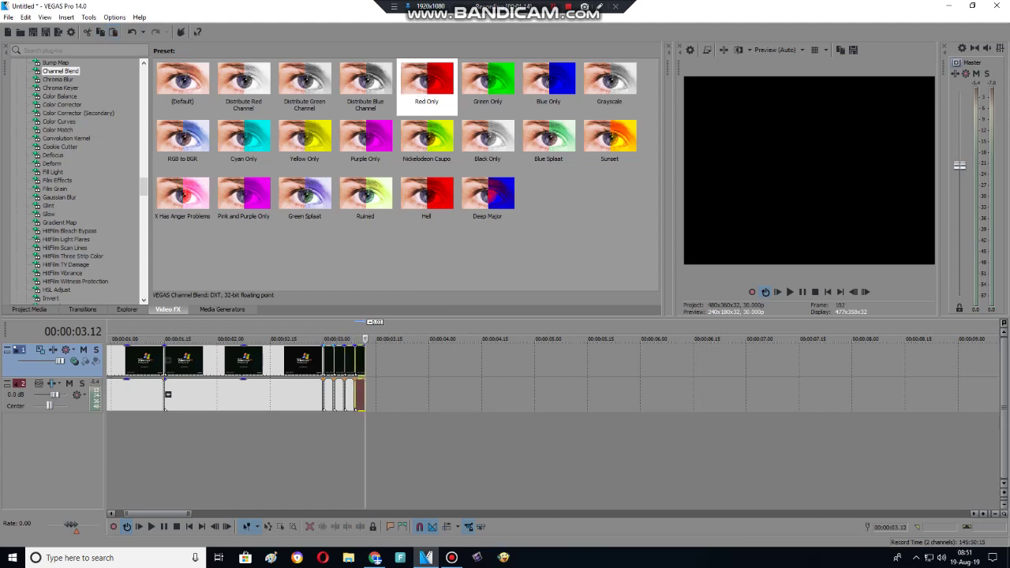
pyautogui.rightClick(336, 363)
pyautogui.click(371, 254)
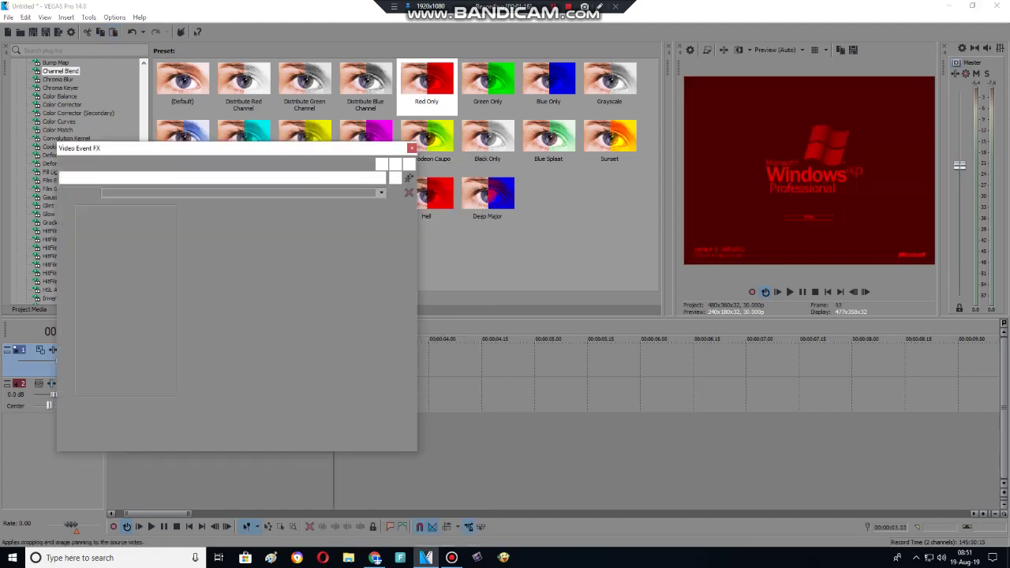
pyautogui.rightClick(297, 305)
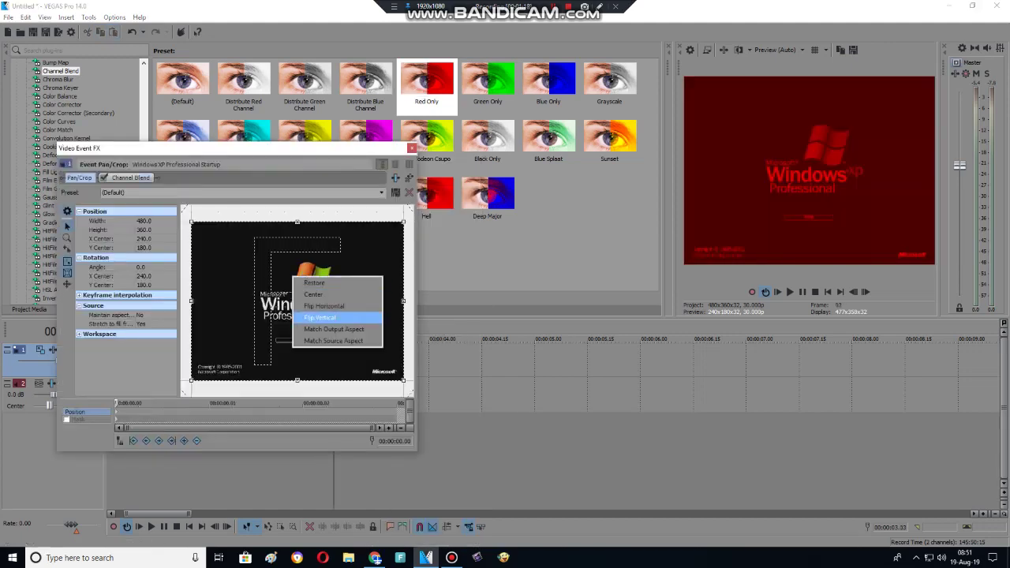
pyautogui.click(339, 323)
# Change the flipped copy's Channel Blend preset to Blue Only.
pyautogui.click(130, 177)
pyautogui.hotkey('alt', 'Down')
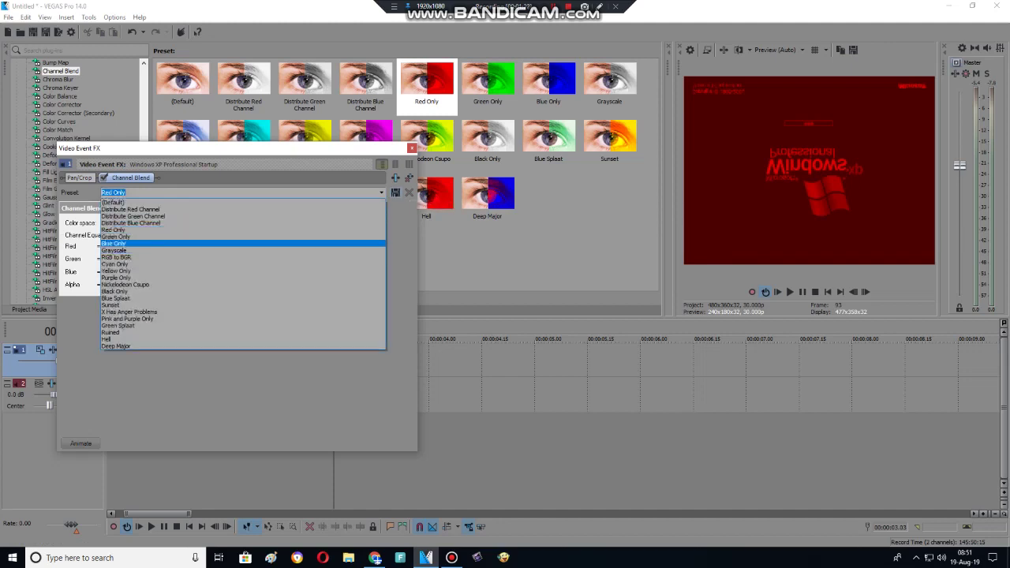
pyautogui.press('Up')
pyautogui.press('Down')
pyautogui.press('Return')
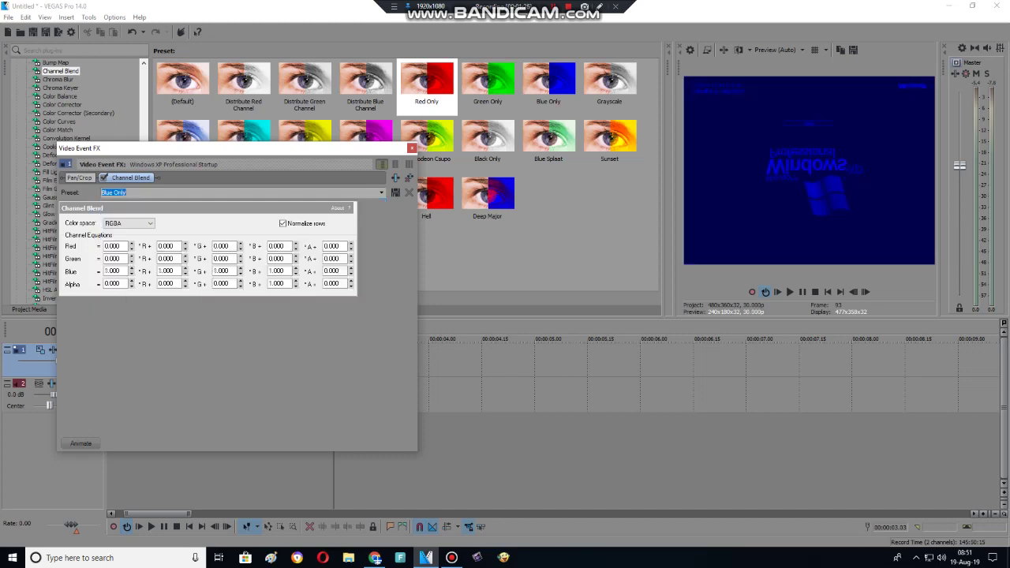
pyautogui.moveTo(375, 558)
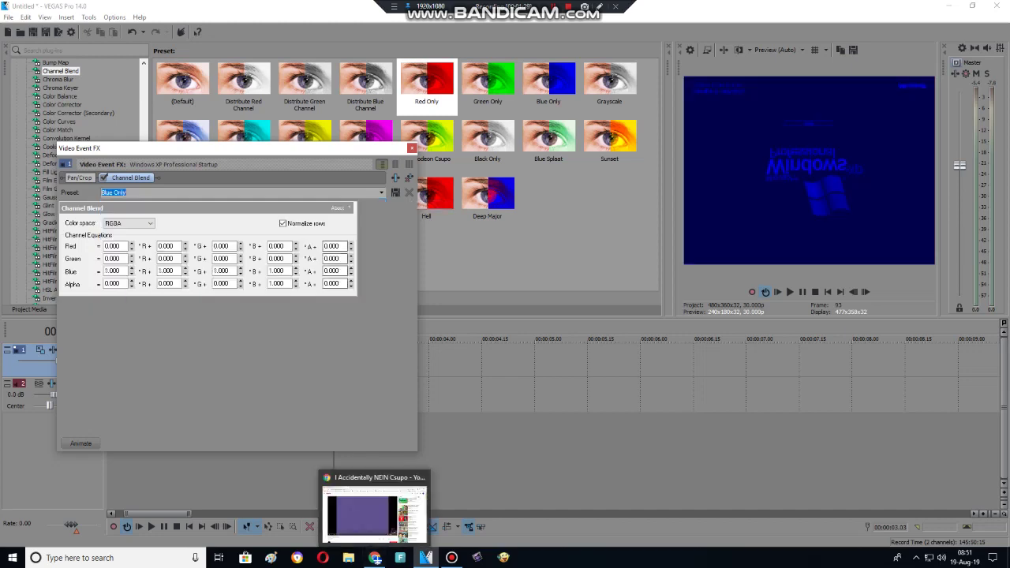
# Apply Channel Blend with the Green Only preset to the second red copy and remove its Red Only Channel Blend.
pyautogui.hotkey('alt', 'Down')
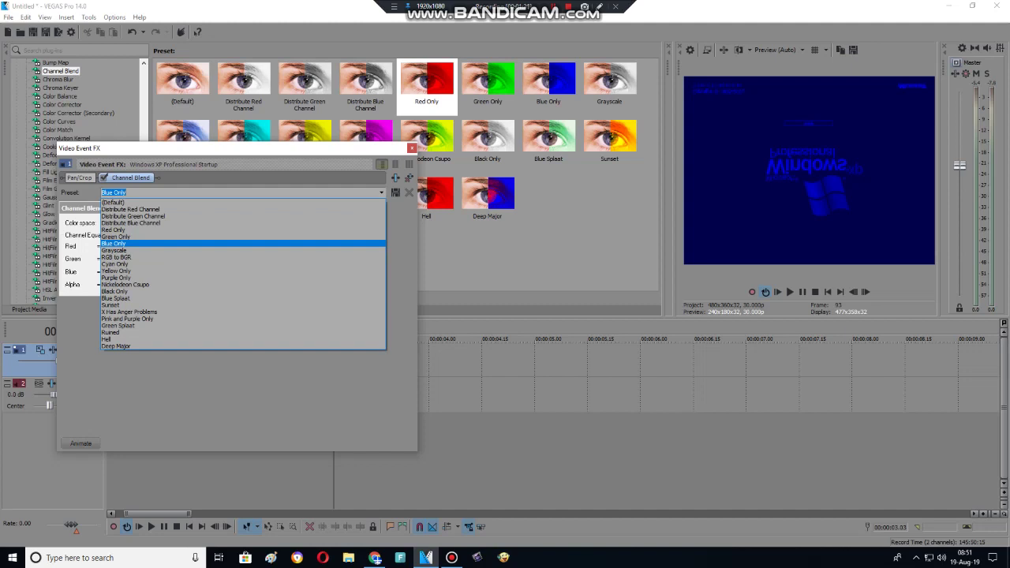
pyautogui.press('Escape')
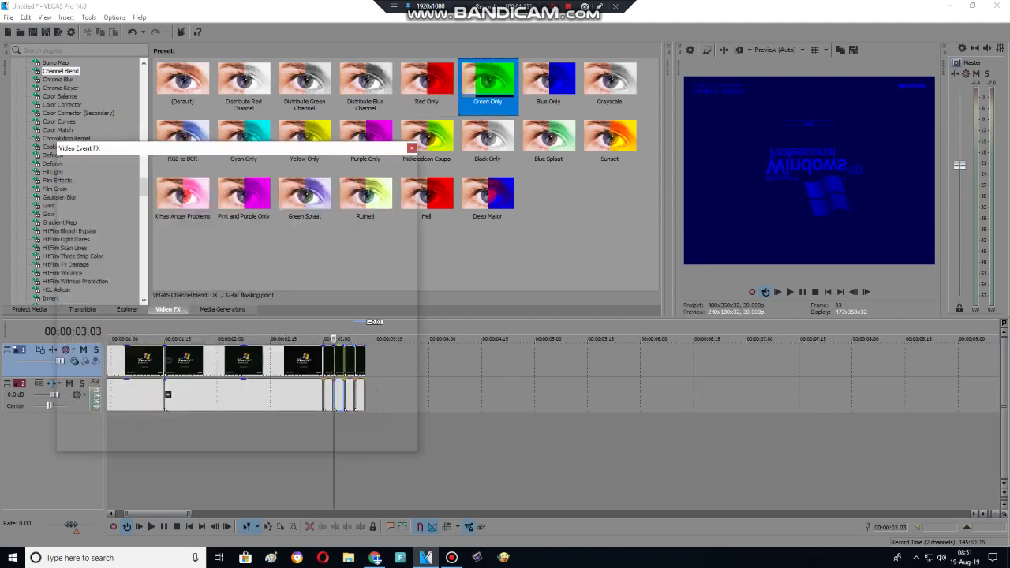
pyautogui.moveTo(339, 363); pyautogui.dragTo(340, 363)
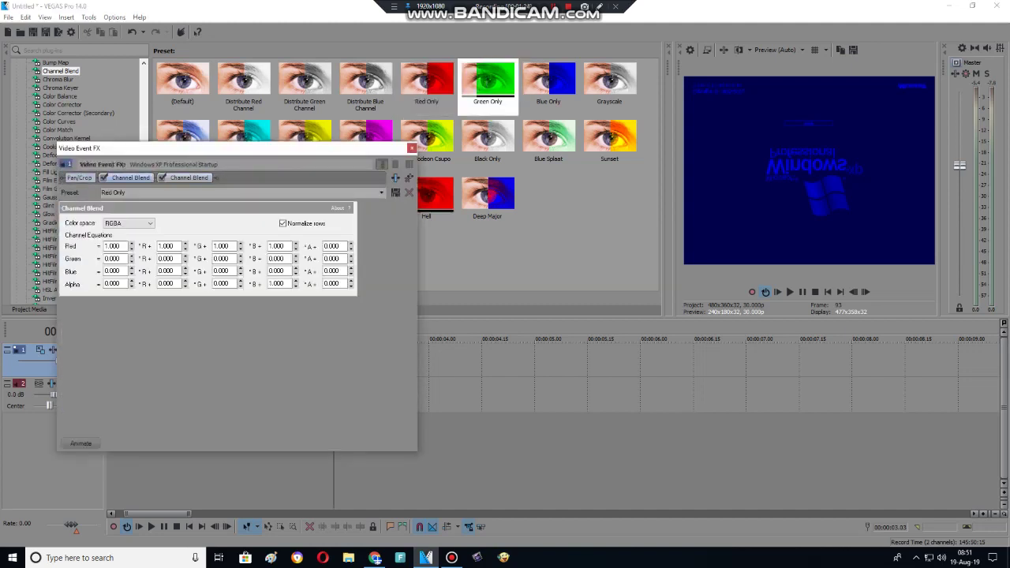
pyautogui.click(409, 177)
# Flip the green copy horizontally in its pan/crop settings.
pyautogui.click(79, 177)
pyautogui.rightClick(254, 271)
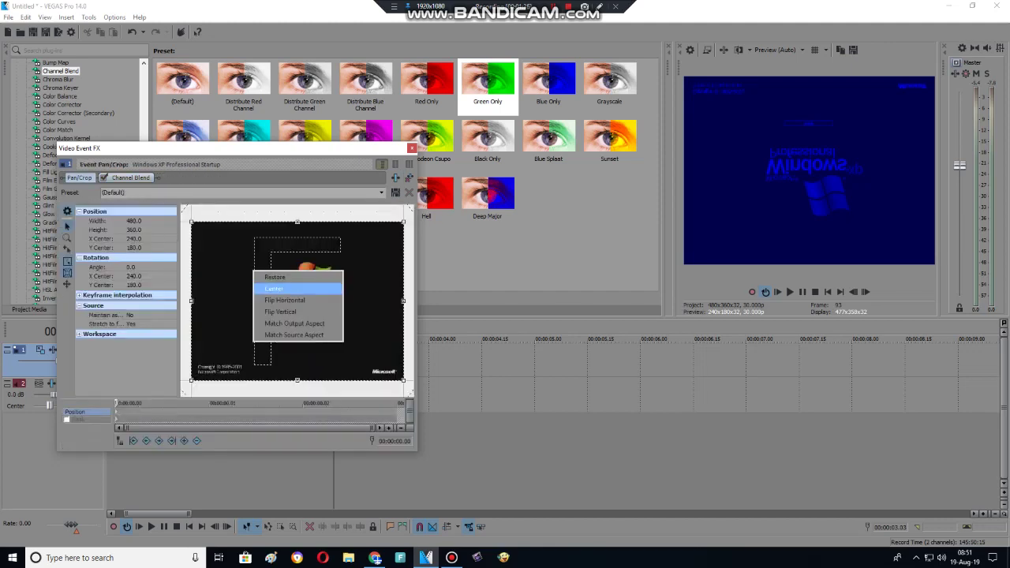
pyautogui.click(273, 288)
pyautogui.rightClick(288, 266)
pyautogui.click(316, 295)
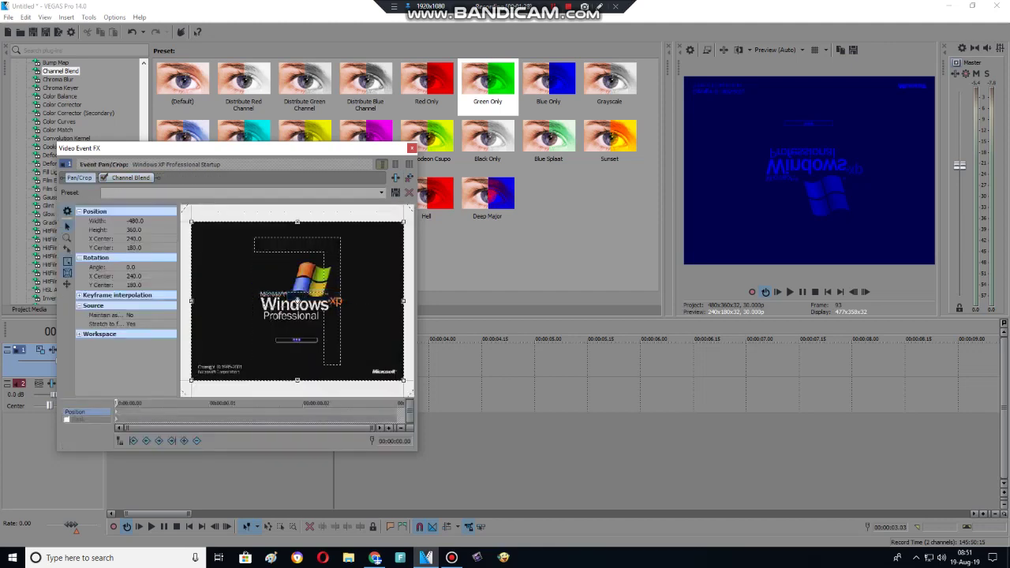
pyautogui.press('Escape')
pyautogui.press('space')
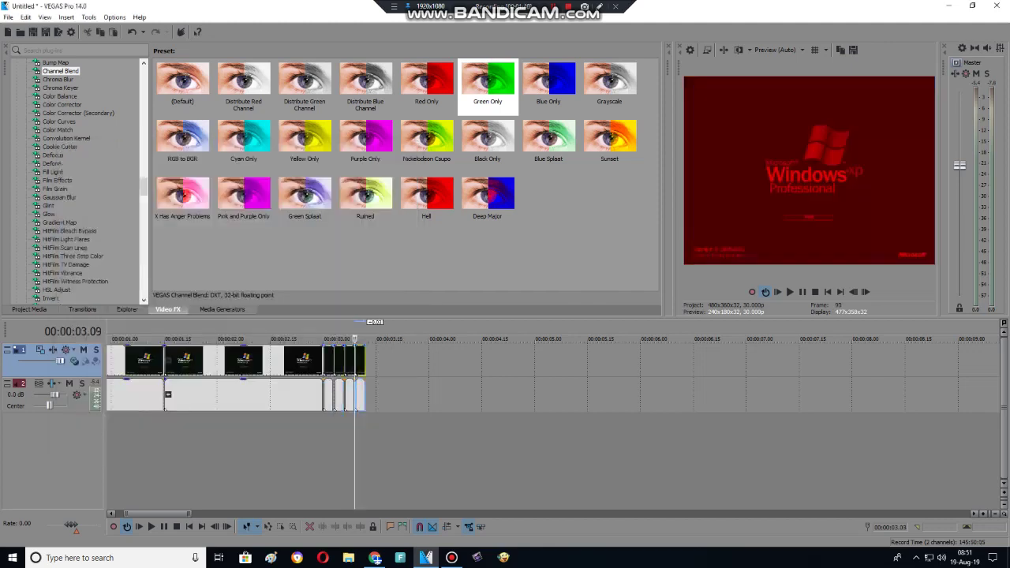
# Apply the Invert effect with the Default preset to the last red copy at 00:00:03.09 and remove its Channel Blend.
pyautogui.click(50, 298)
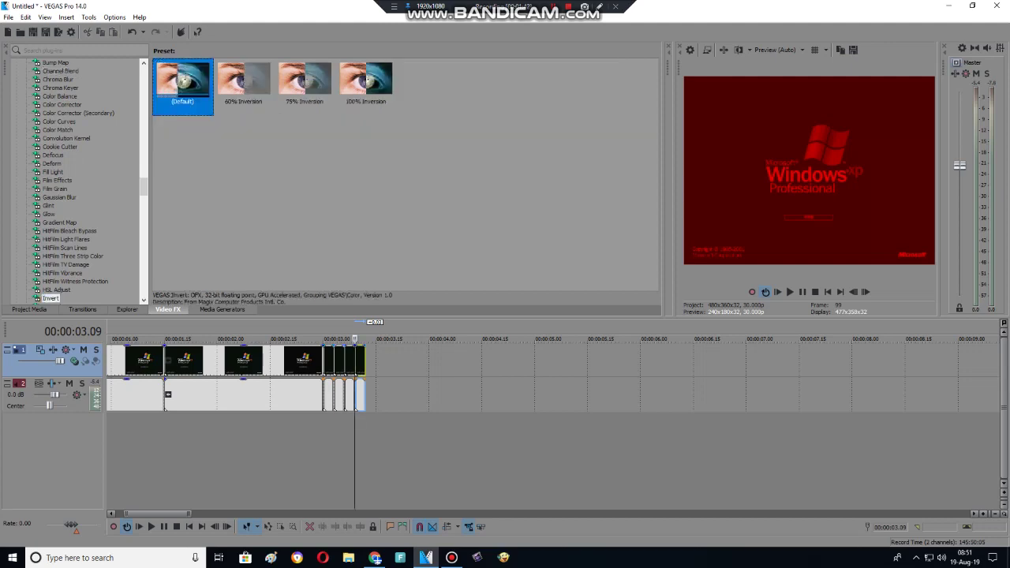
pyautogui.moveTo(183, 79); pyautogui.dragTo(344, 361)
pyautogui.click(130, 178)
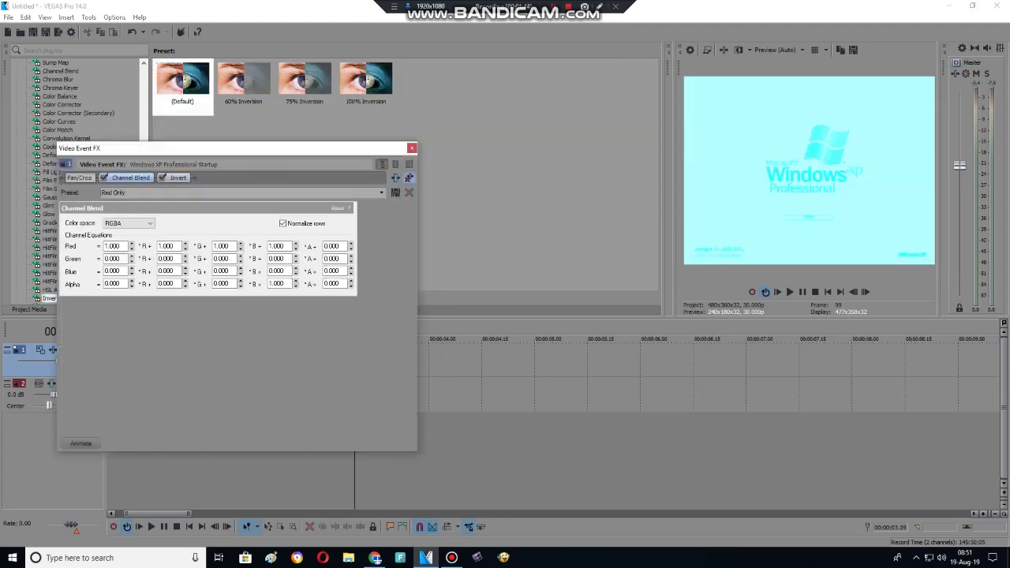
pyautogui.click(409, 177)
# Flip the inverted copy both horizontally and vertically in its pan/crop settings, and preview the four coloured pieces.
pyautogui.click(79, 178)
pyautogui.rightClick(291, 304)
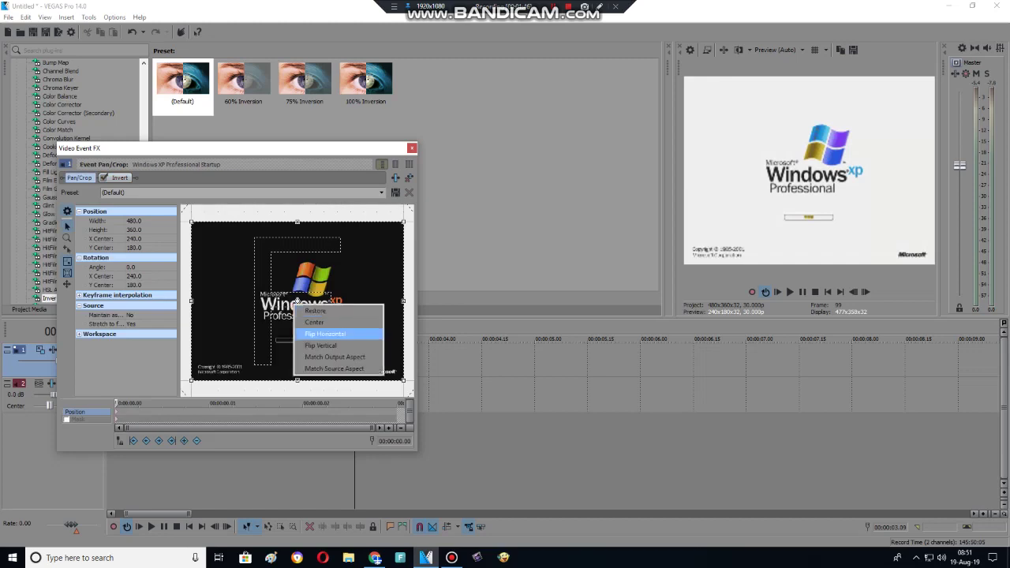
pyautogui.click(323, 332)
pyautogui.rightClick(307, 332)
pyautogui.click(333, 373)
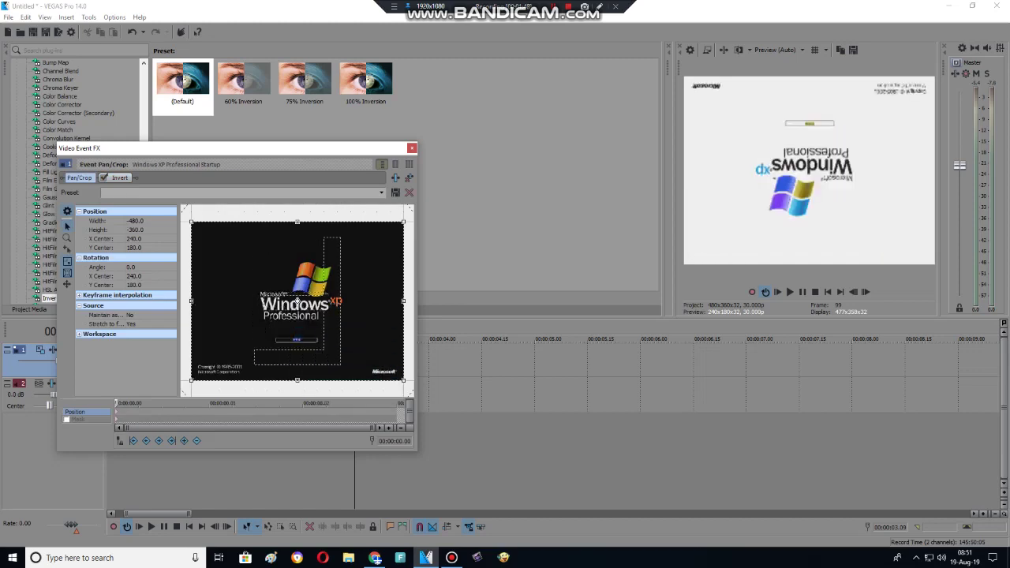
pyautogui.click(411, 148)
pyautogui.press('space')
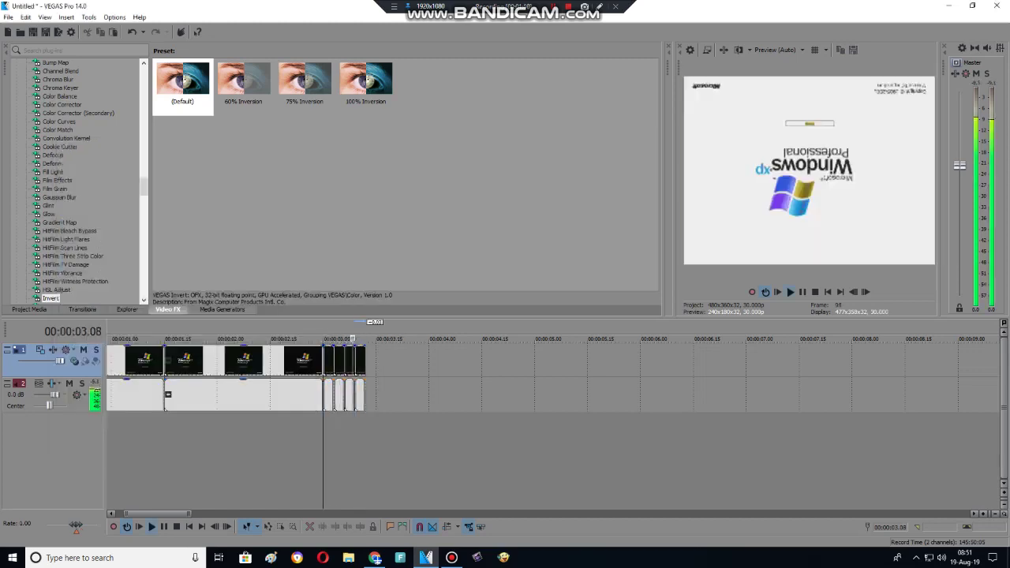
pyautogui.press('space')
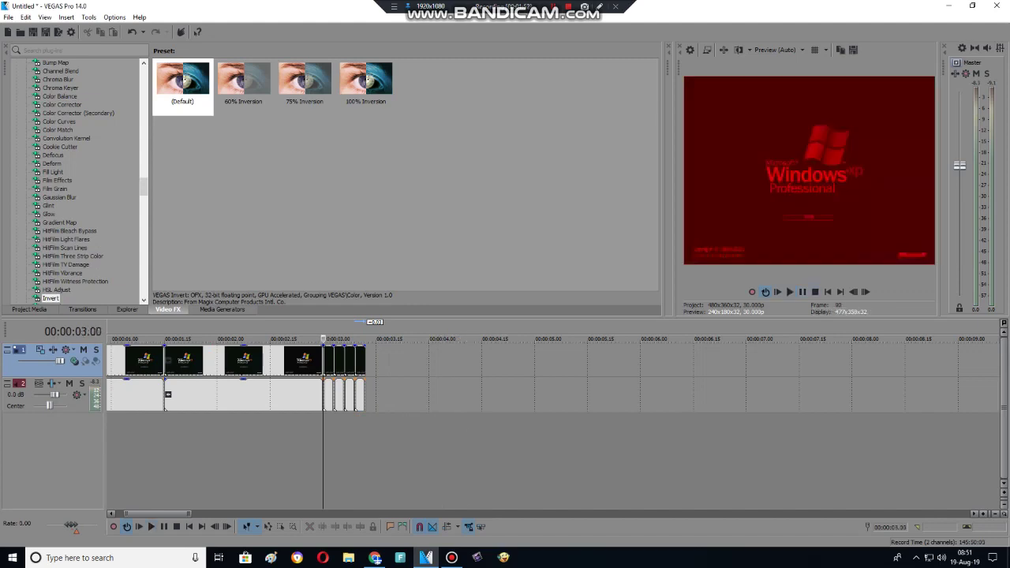
# Copy the four coloured pieces and paste them three times in a row directly after the originals, up to 00:00:04.18.
pyautogui.press('End')
pyautogui.click(326, 360)
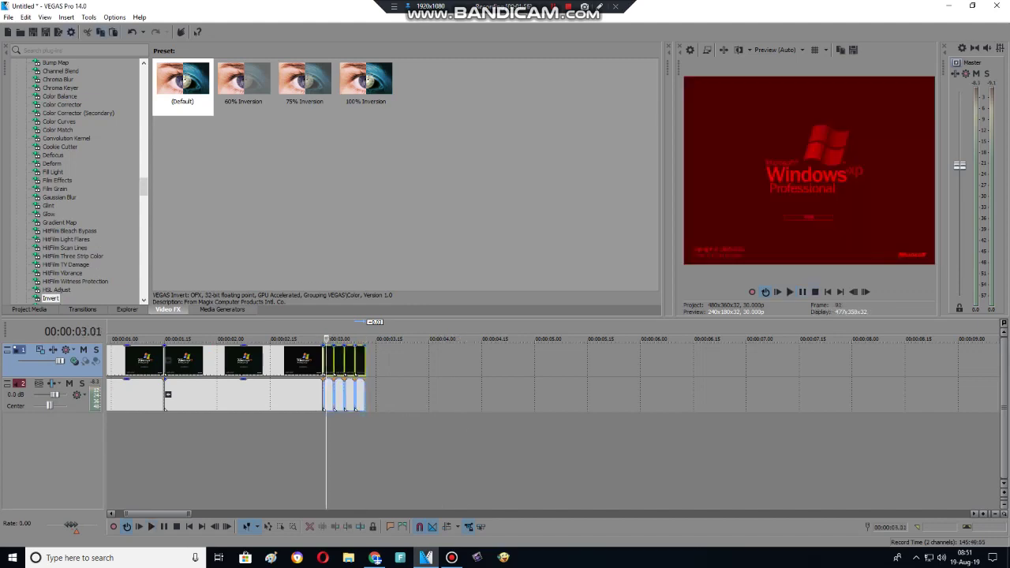
pyautogui.press('End')
pyautogui.hotkey('ctrl', 'v')
pyautogui.hotkey('ctrl', 'v')
pyautogui.hotkey('ctrl', 'v')
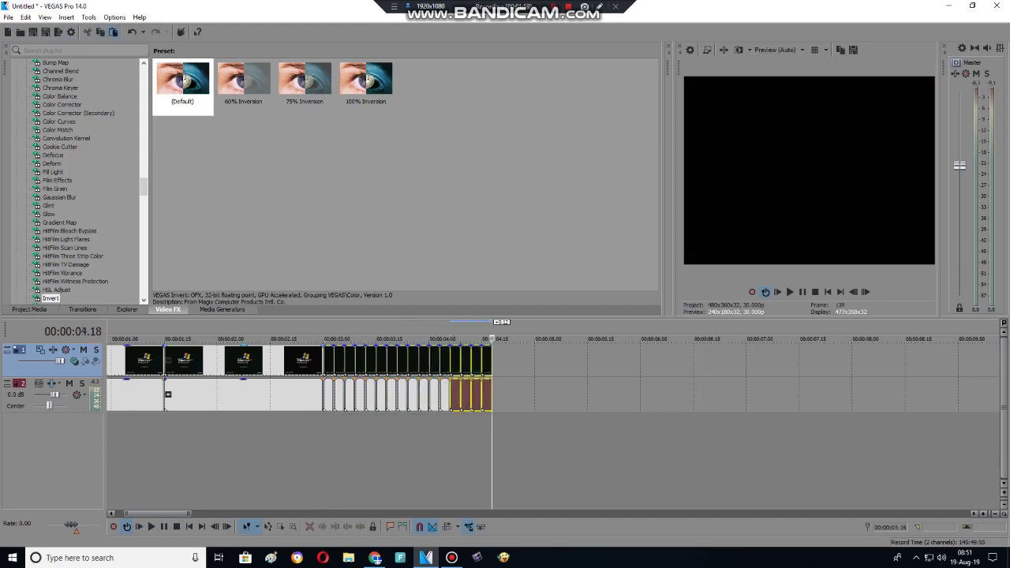
# Shorten the end of the red piece starting at 00:00:04.06 by one frame.
pyautogui.click(461, 394)
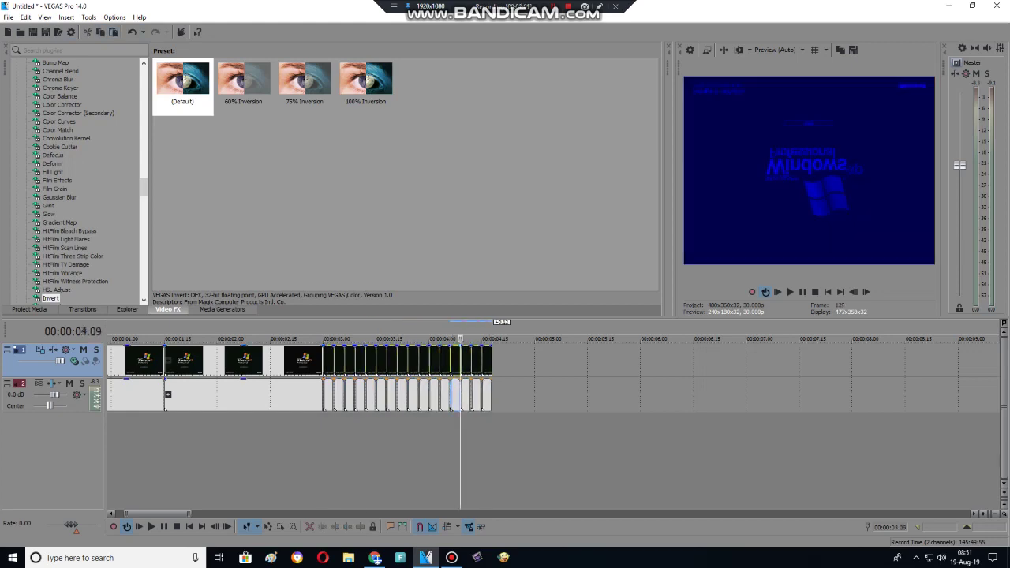
pyautogui.scroll(3, 552, 379)
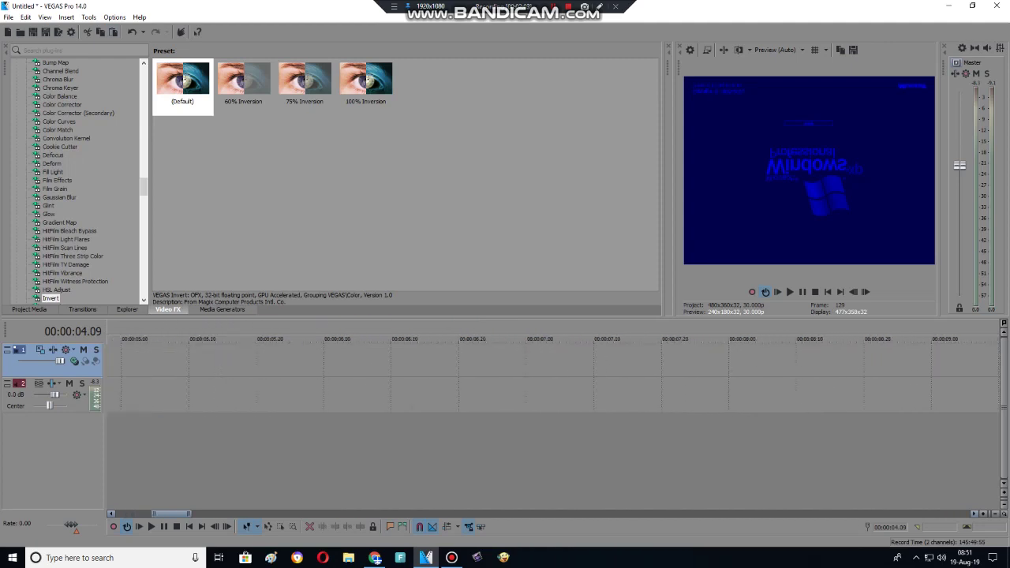
pyautogui.scroll(1, 552, 379)
pyautogui.press('space')
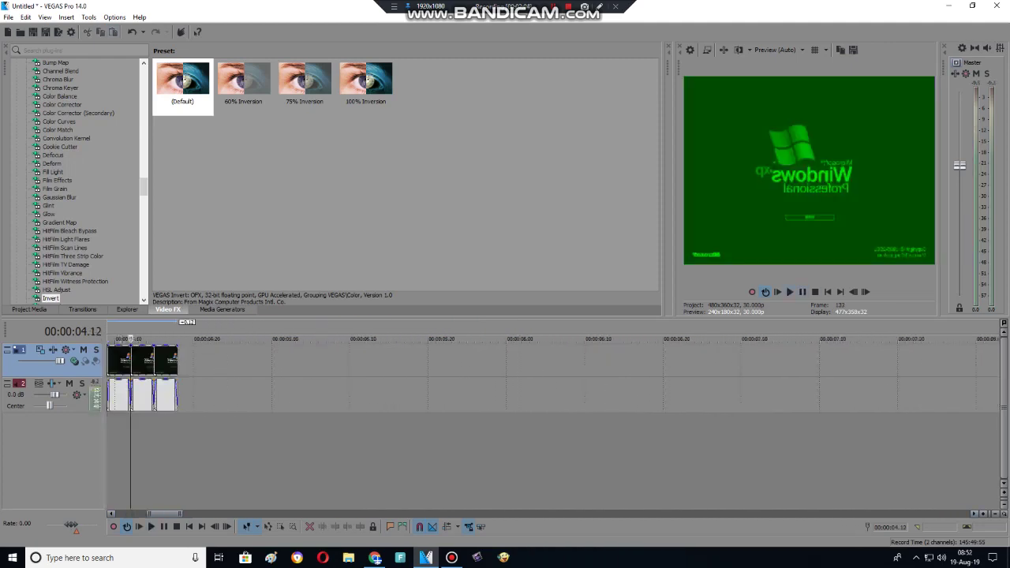
pyautogui.hscroll(-5, 552, 379)
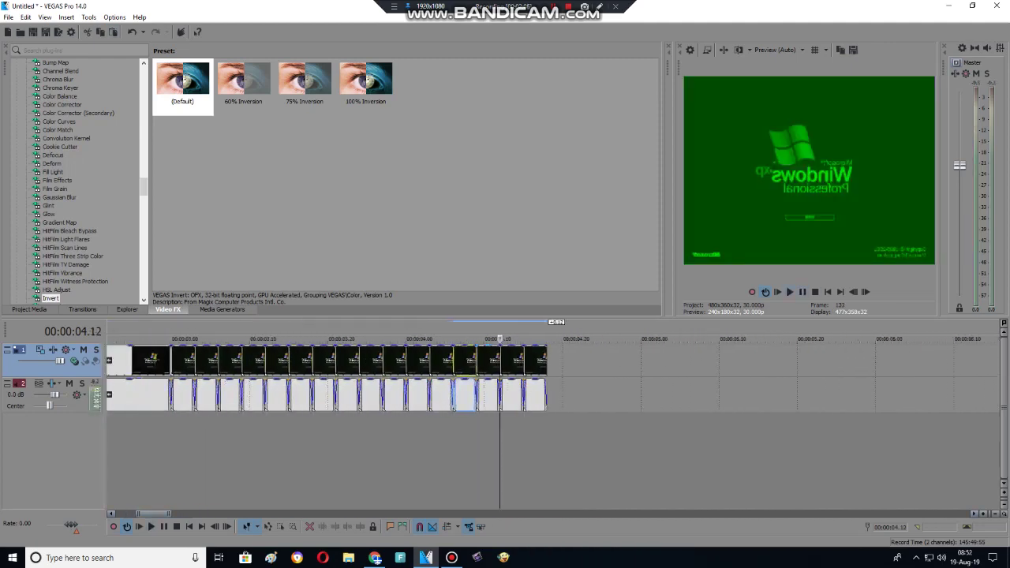
pyautogui.press('Delete')
pyautogui.press('space')
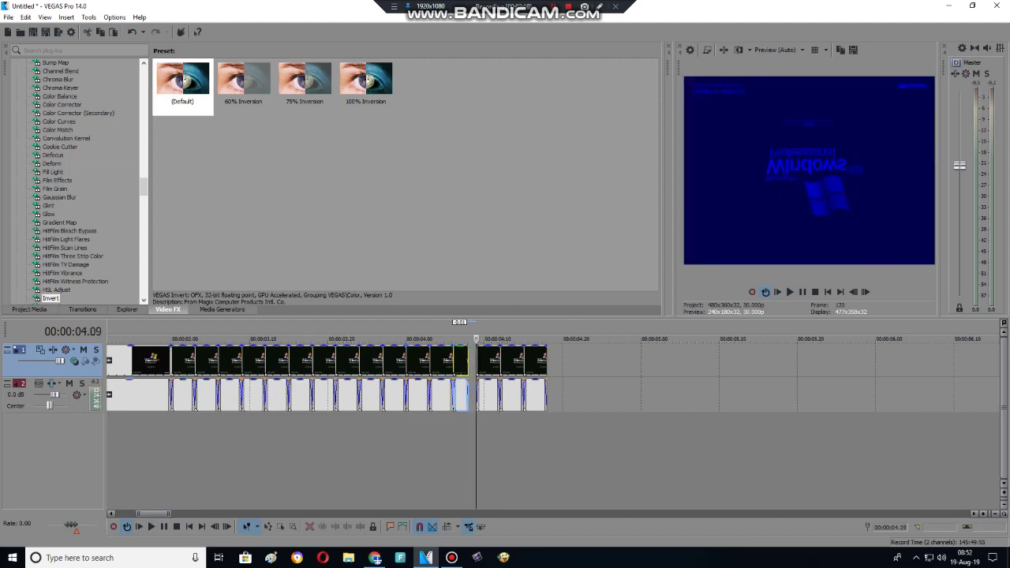
# Remove the audio fades at the end of the reversed clip and on the short pieces from 00:00:03.00 to 00:00:03.15.
pyautogui.click(131, 380)
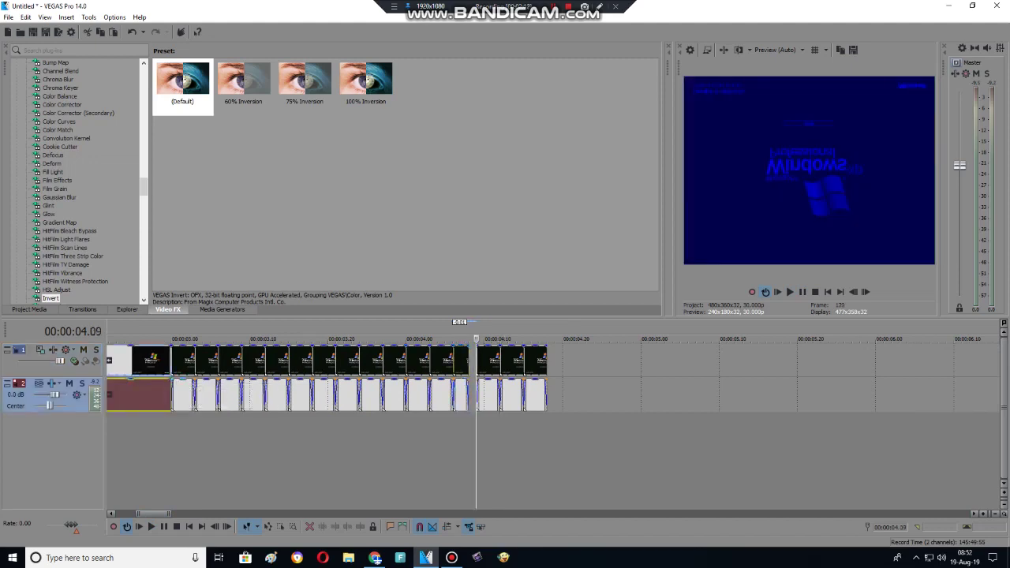
pyautogui.click(183, 394)
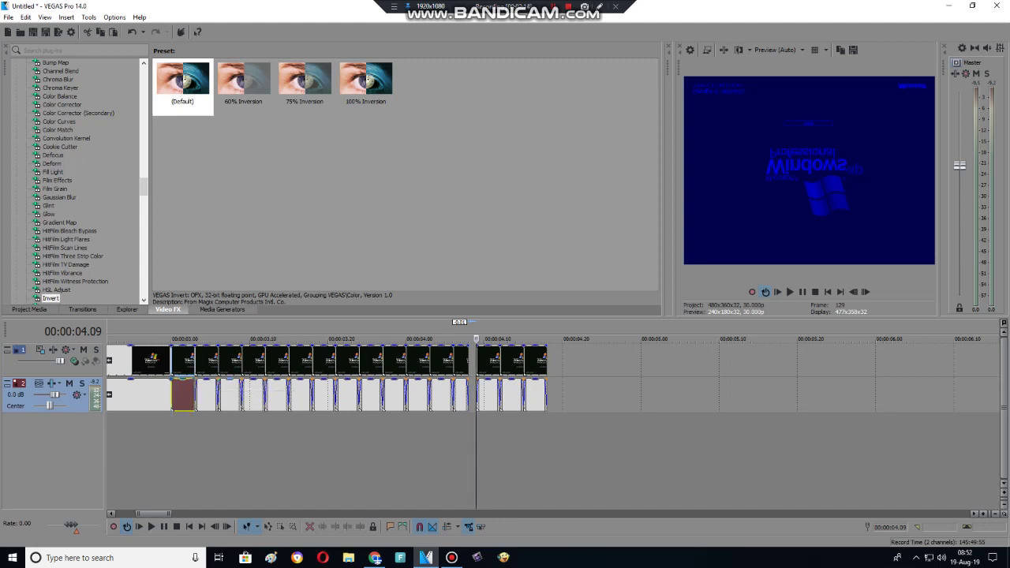
pyautogui.click(230, 395)
pyautogui.click(207, 394)
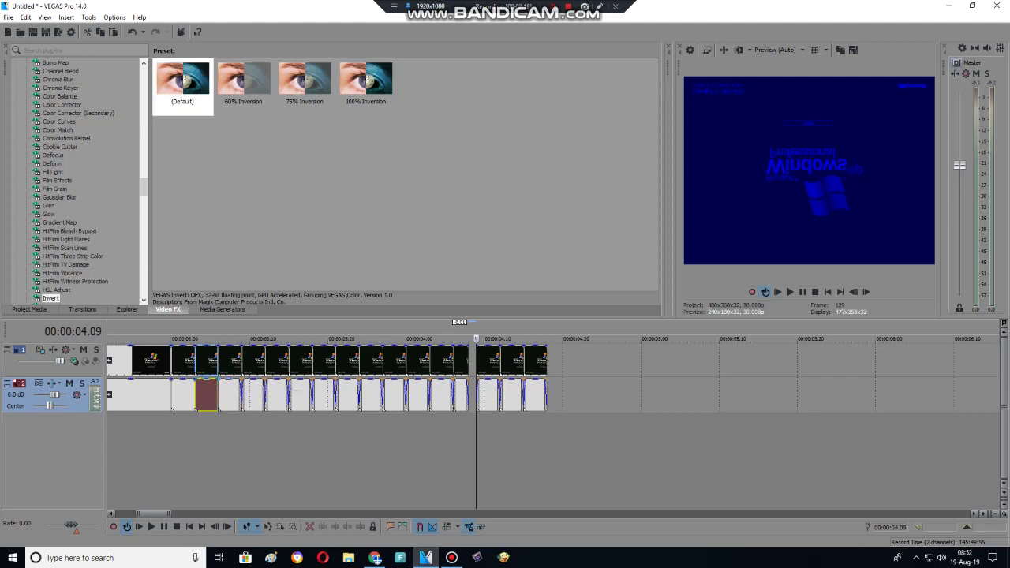
pyautogui.click(229, 395)
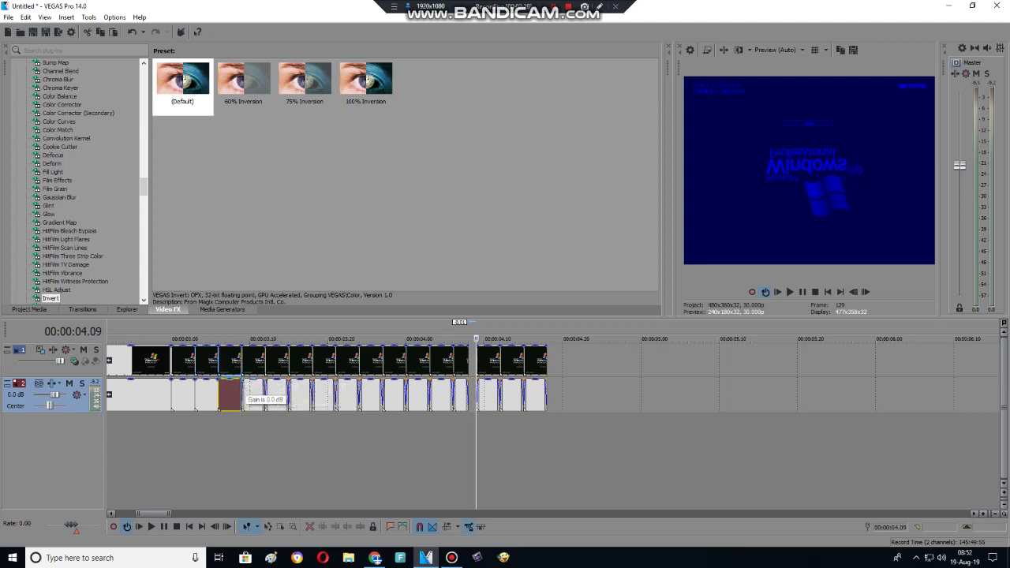
pyautogui.click(254, 394)
pyautogui.click(277, 395)
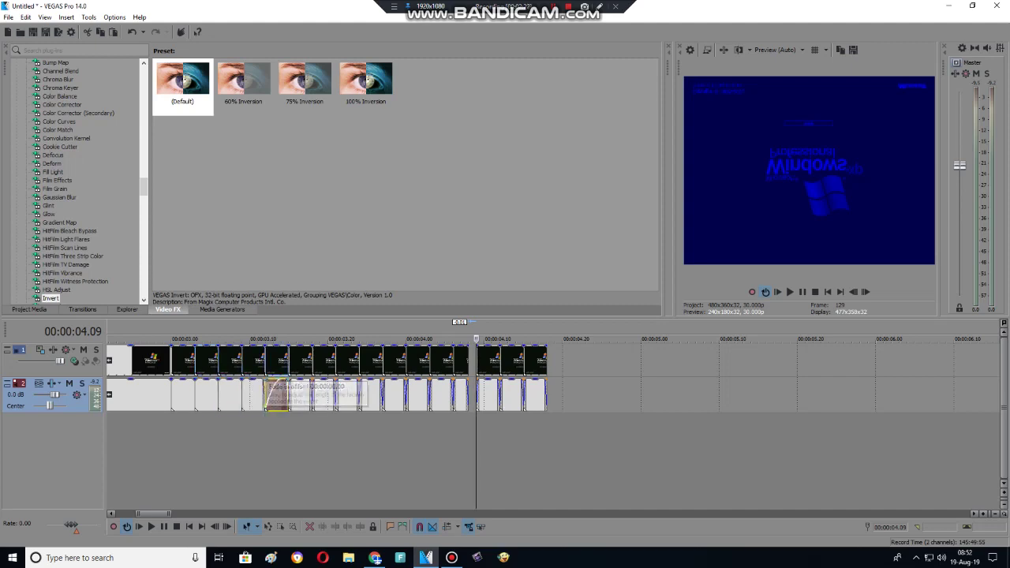
pyautogui.click(300, 395)
pyautogui.click(277, 394)
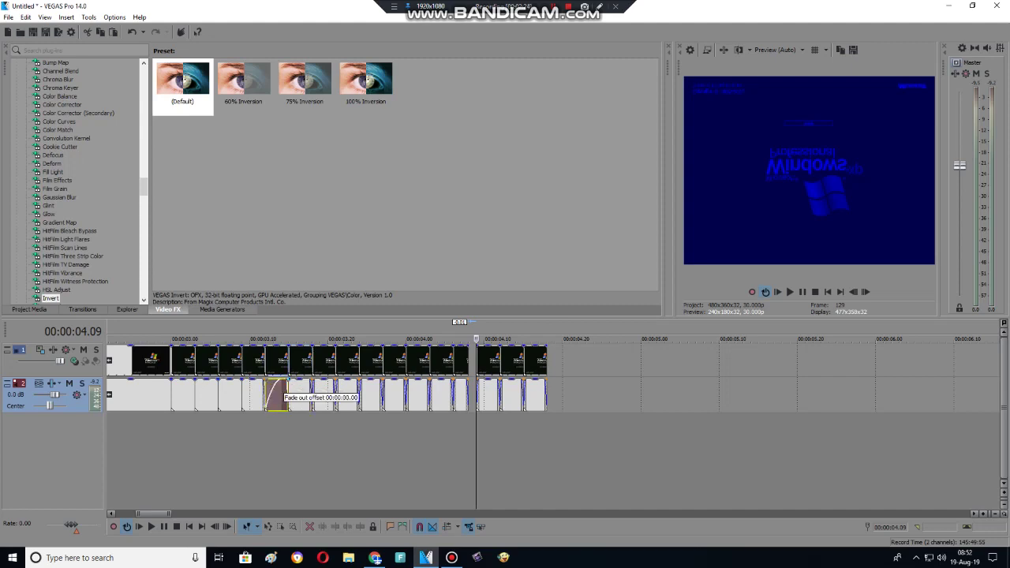
pyautogui.moveTo(288, 382); pyautogui.dragTo(266, 382)
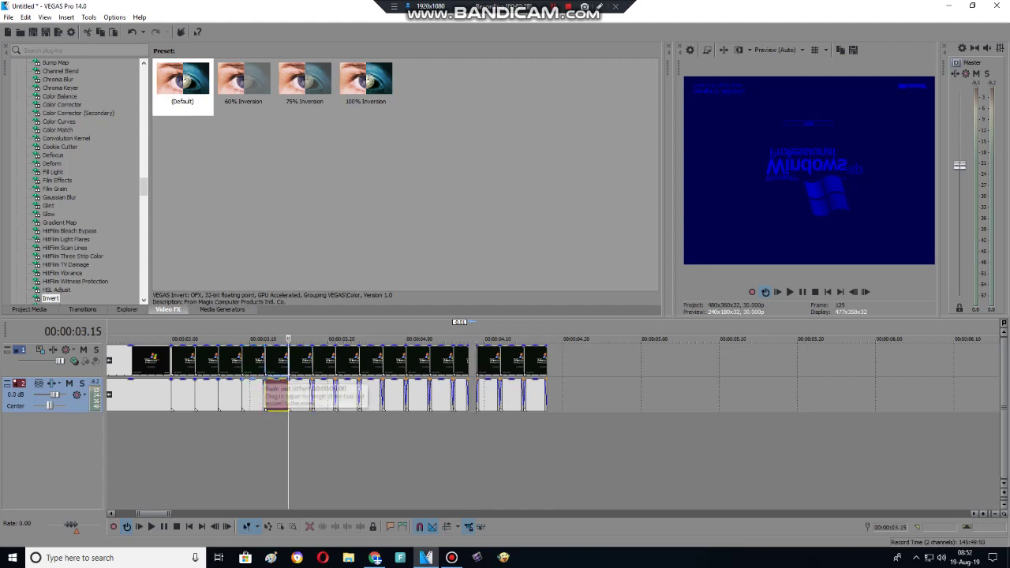
# Remove the audio fades from the short pieces between 00:00:03.15 and the shortened piece ending at 00:00:04.08.
pyautogui.click(253, 395)
pyautogui.click(300, 395)
pyautogui.moveTo(312, 393)
pyautogui.mouseDown()
pyautogui.moveTo(303, 393)
pyautogui.moveTo(312, 393)
pyautogui.mouseUp()
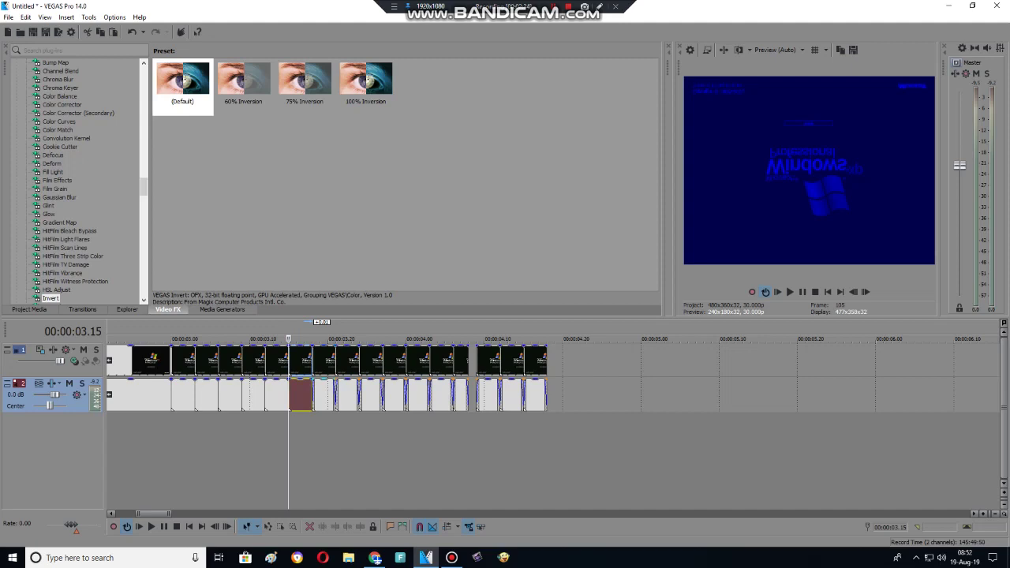
pyautogui.click(325, 394)
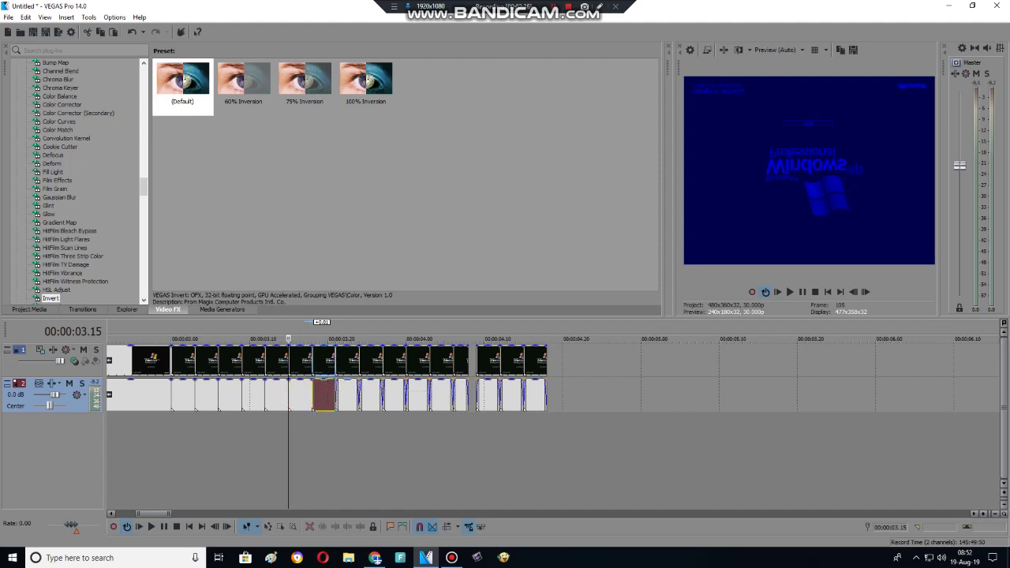
pyautogui.click(348, 395)
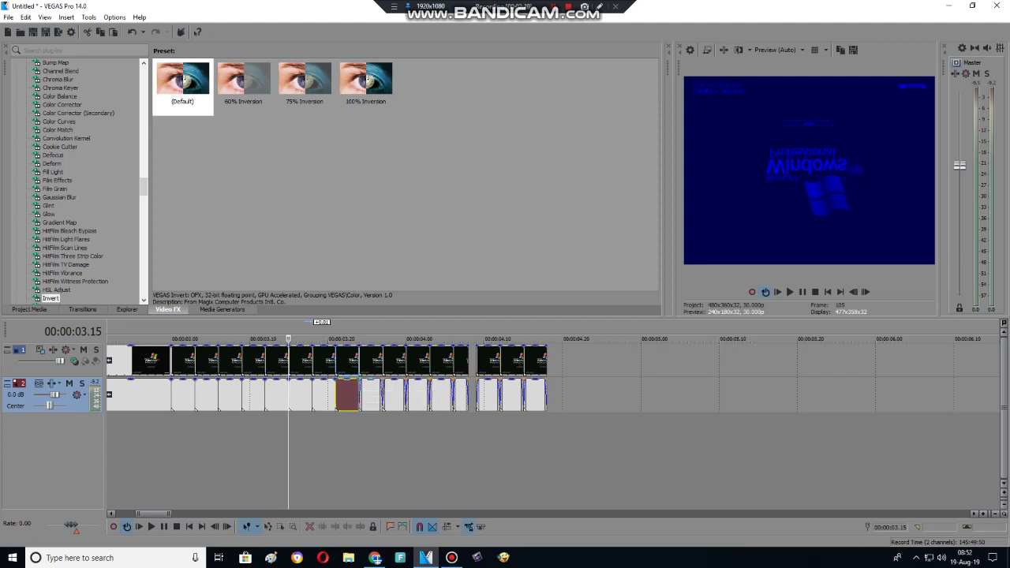
pyautogui.click(362, 382)
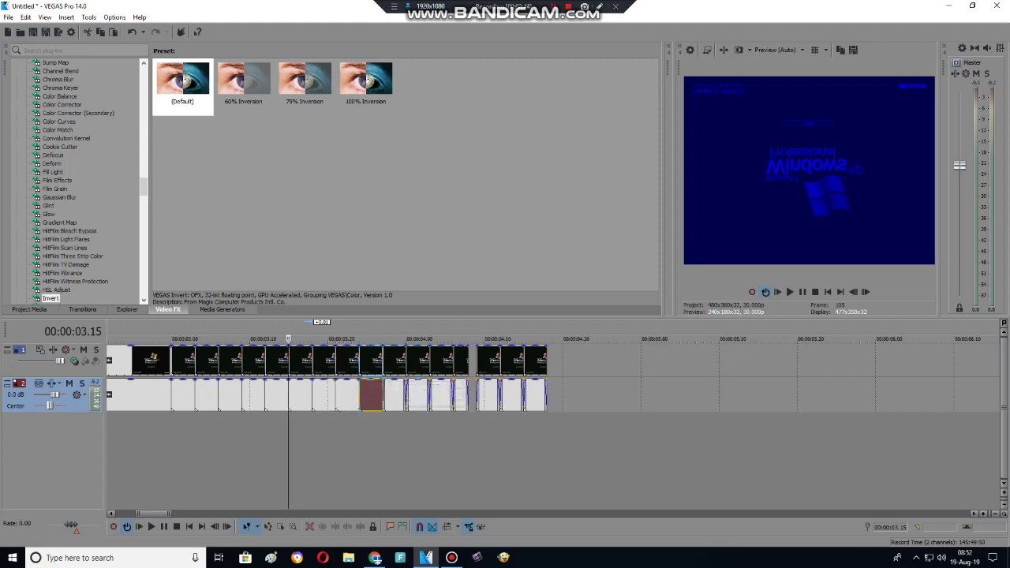
pyautogui.click(396, 399)
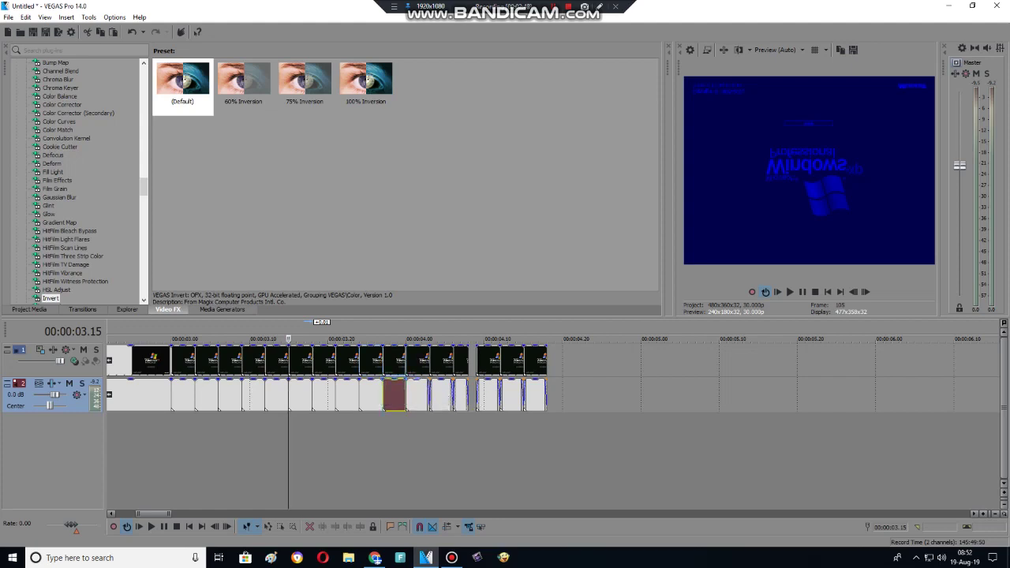
pyautogui.click(418, 395)
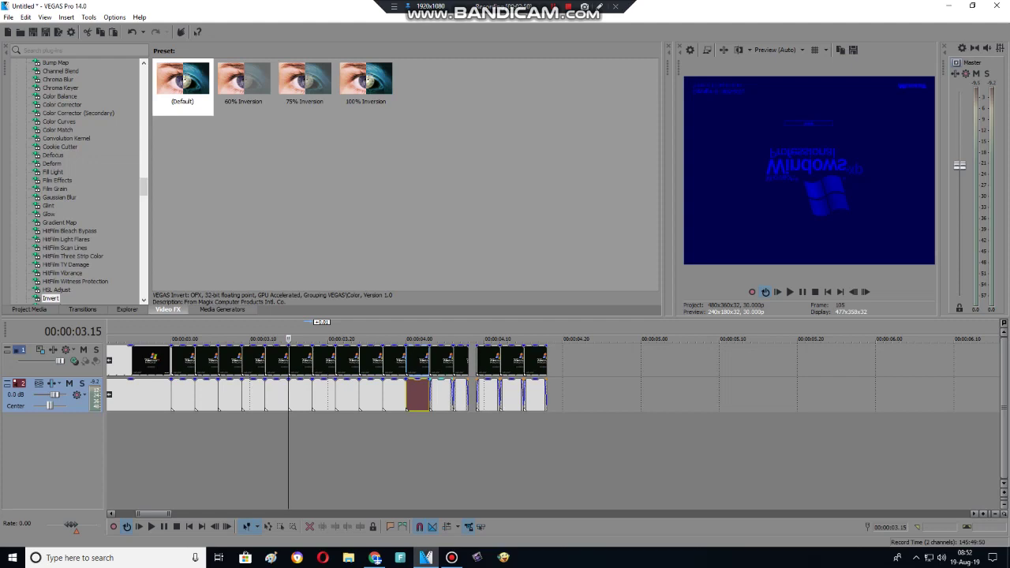
pyautogui.click(442, 394)
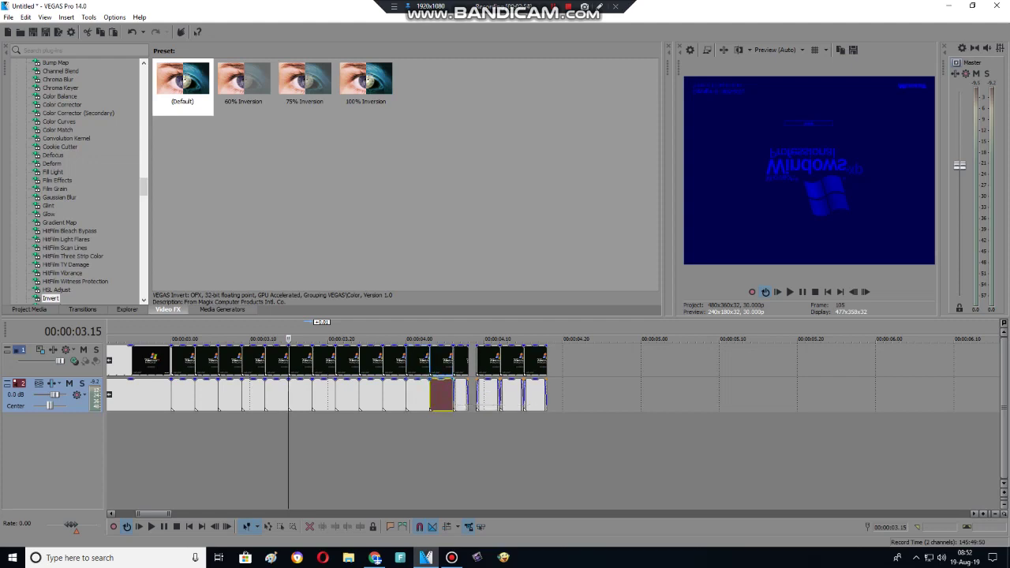
pyautogui.click(478, 390)
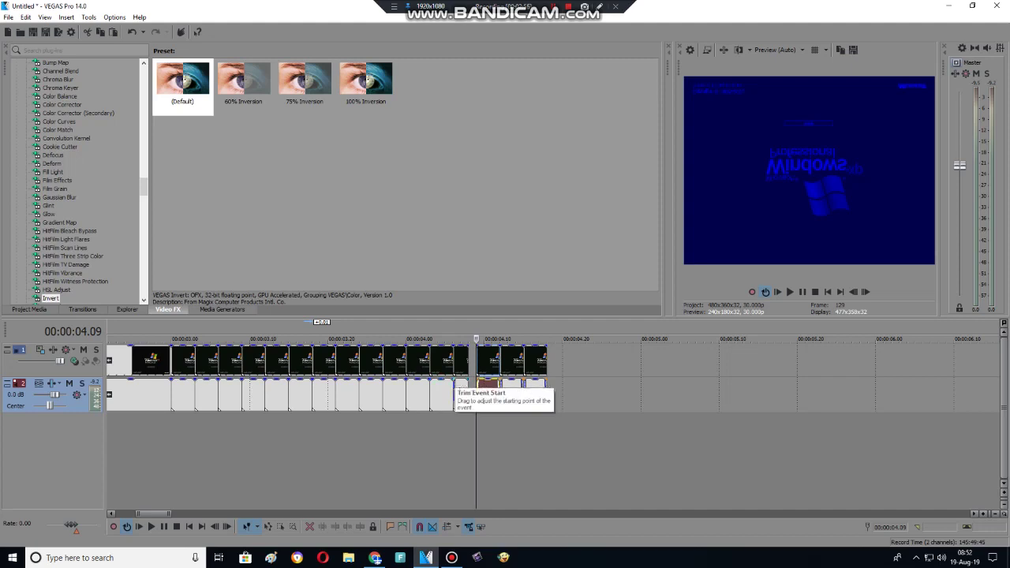
pyautogui.click(460, 395)
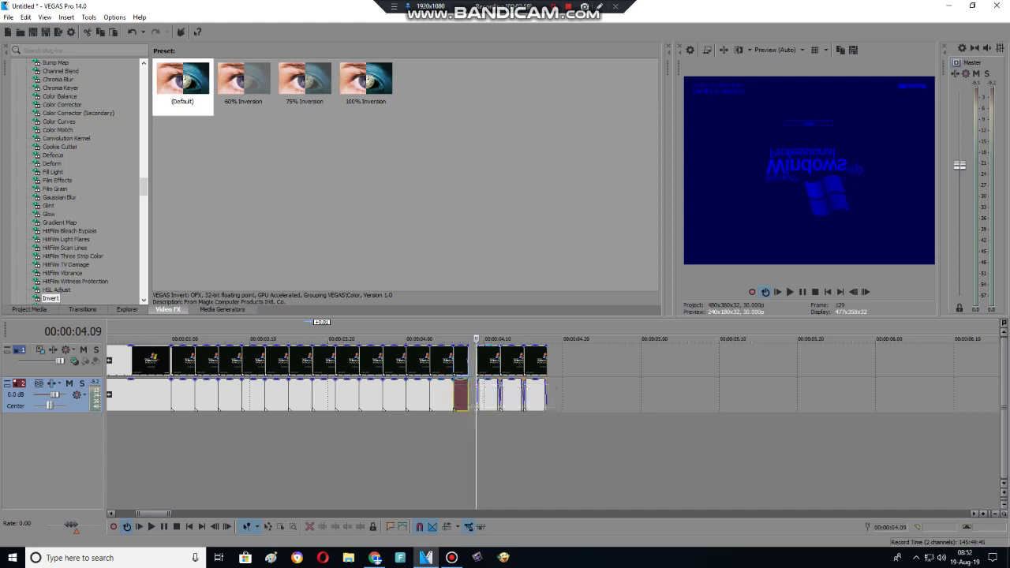
# Close up the remaining coloured pieces, each shortened by one frame and without audio fades, so the row ends at 00:00:04.14.
pyautogui.moveTo(486, 392); pyautogui.dragTo(498, 394)
pyautogui.click(493, 394)
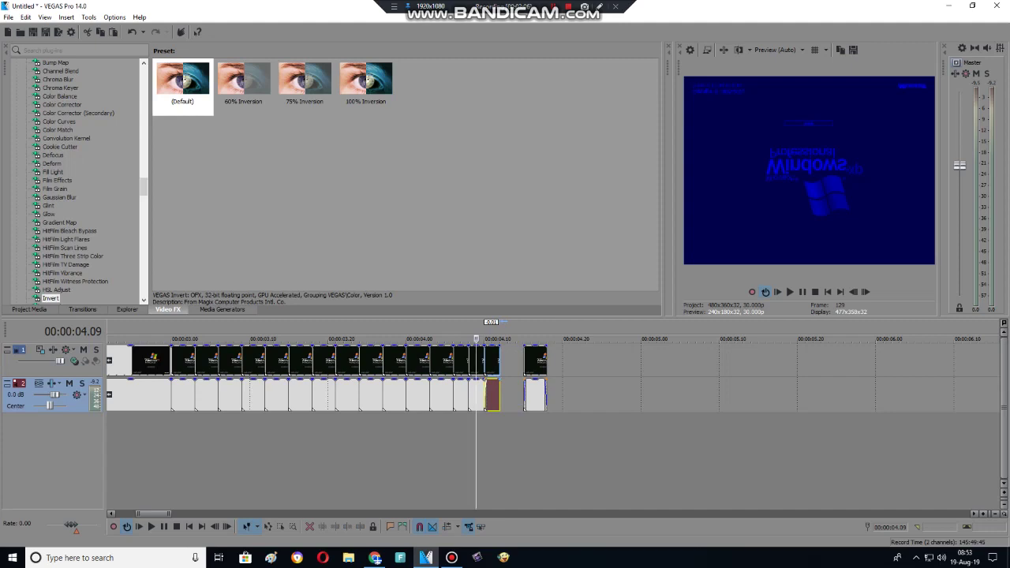
pyautogui.click(535, 360)
pyautogui.moveTo(535, 360); pyautogui.dragTo(512, 360)
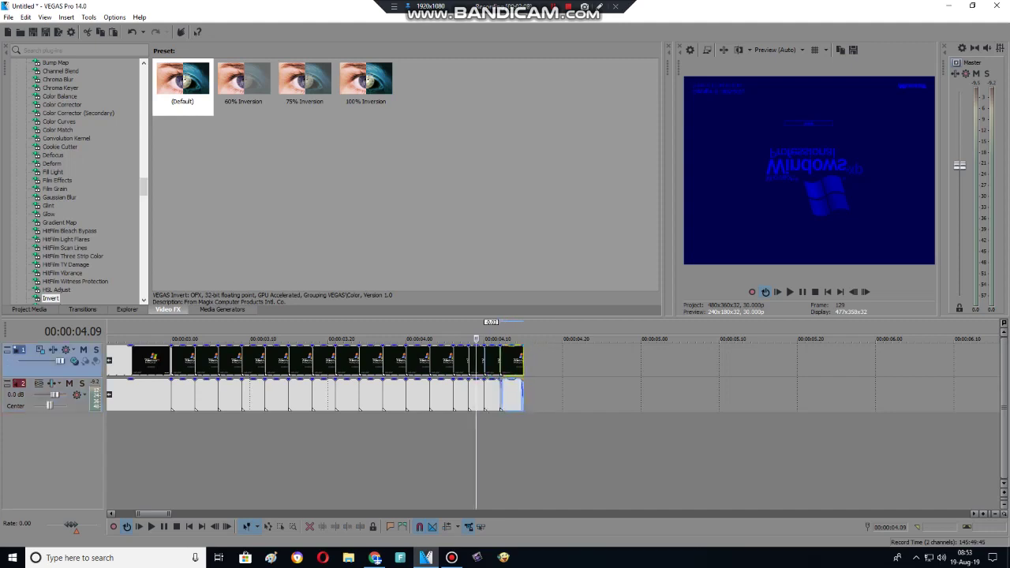
pyautogui.click(513, 392)
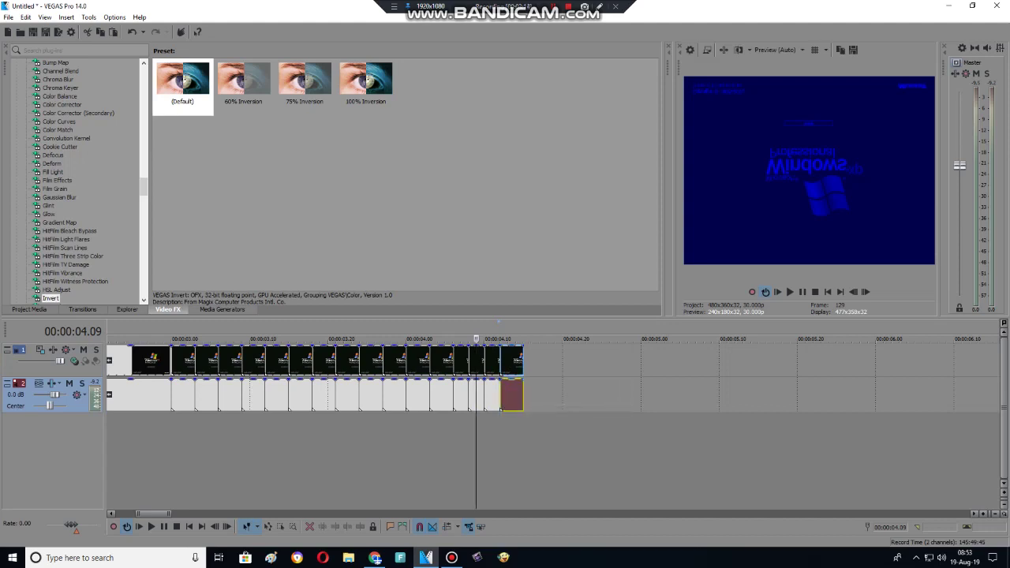
pyautogui.moveTo(520, 382); pyautogui.dragTo(514, 382)
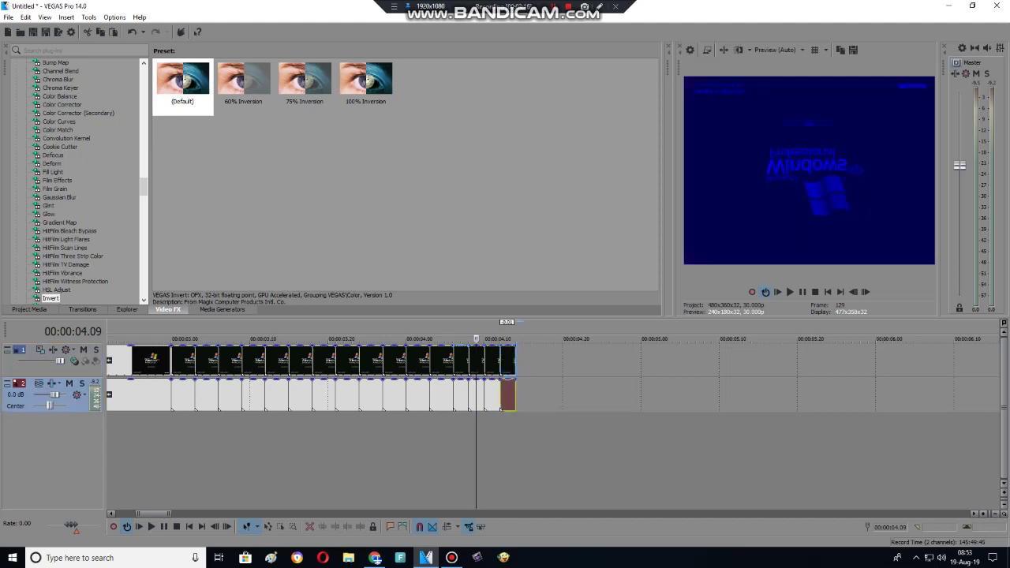
# Copy the four shortened coloured pieces and paste them three times in a row from 00:00:04.14 to 00:00:05.08.
pyautogui.click(461, 363)
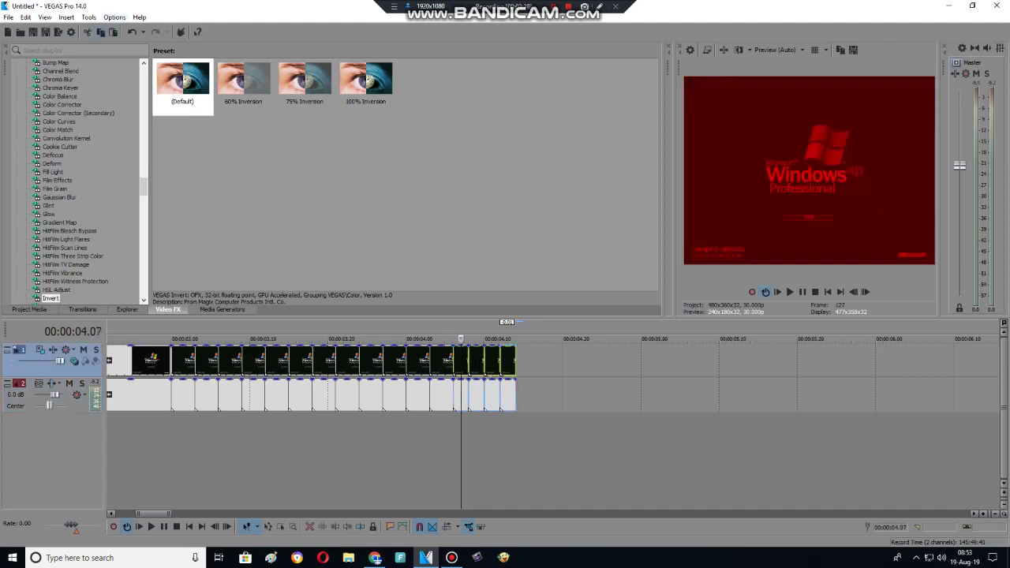
pyautogui.click(523, 363)
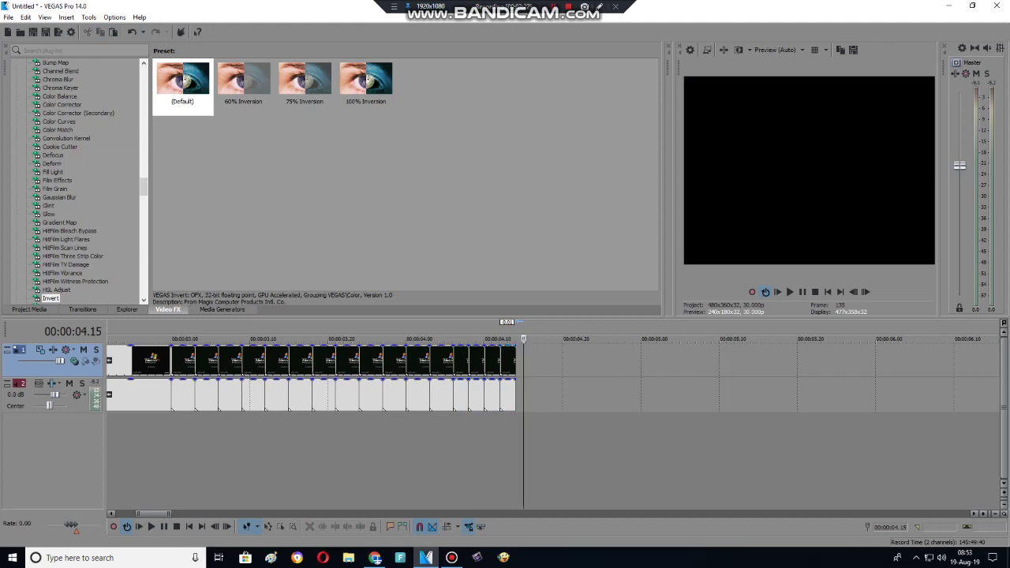
pyautogui.press('Left')
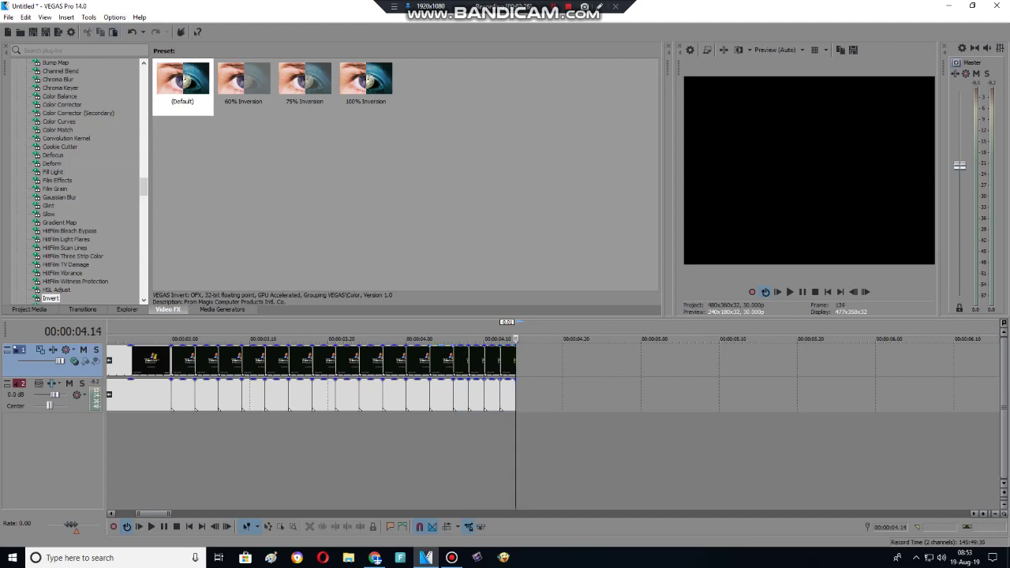
pyautogui.hotkey('ctrl', 'v')
pyautogui.hotkey('ctrl', 'v')
pyautogui.hotkey('ctrl', 'v')
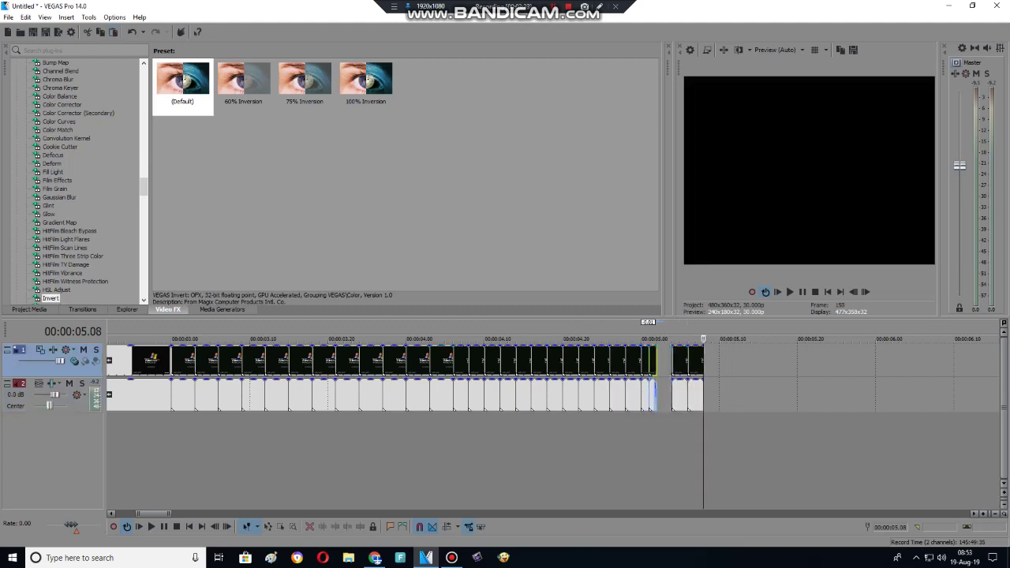
# Shorten the last four pieces, starting at 00:00:05.00, to one frame each without gaps, and paste copies of them up to 00:00:05.12.
pyautogui.moveTo(657, 361)
pyautogui.mouseDown()
pyautogui.moveTo(671, 362)
pyautogui.moveTo(663, 362)
pyautogui.mouseUp()
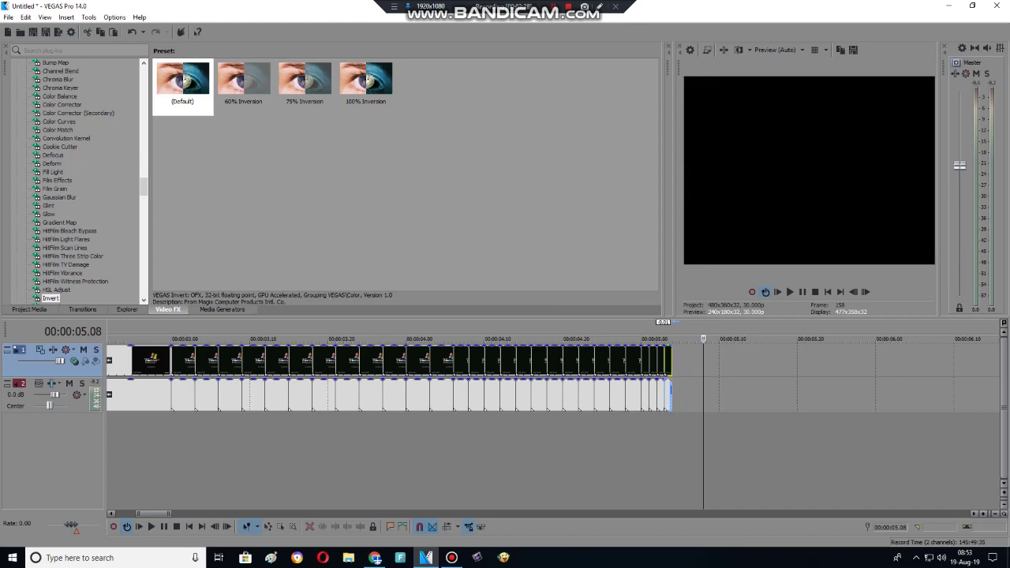
pyautogui.click(687, 361)
pyautogui.click(640, 362)
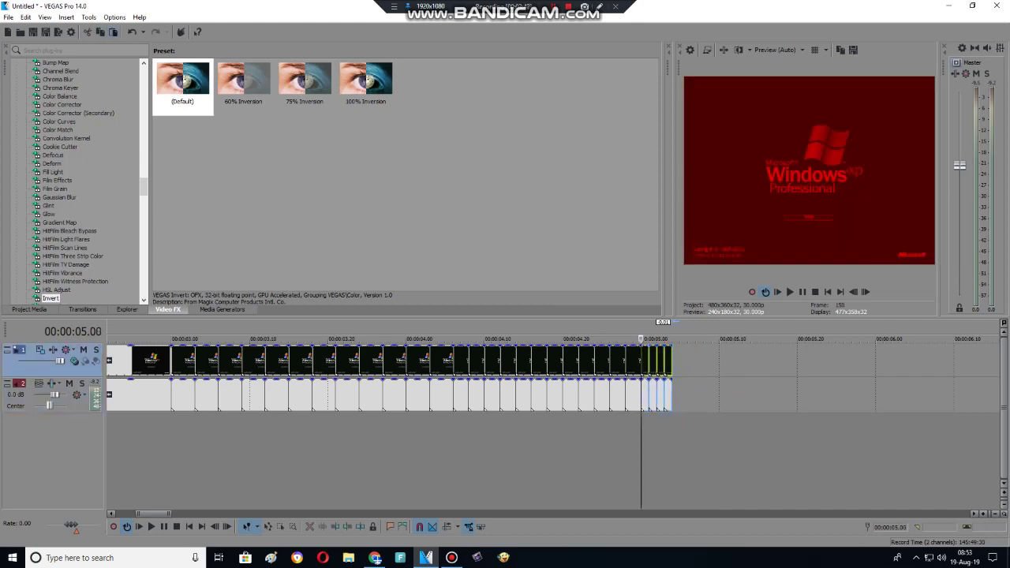
pyautogui.click(672, 361)
pyautogui.moveTo(672, 361); pyautogui.dragTo(735, 362)
# Move the long startup clip from far along the timeline to 00:00:05.12, directly after the short pieces, and remove its opening audio fade.
pyautogui.hscroll(3, 552, 379)
pyautogui.hscroll(10, 553, 378)
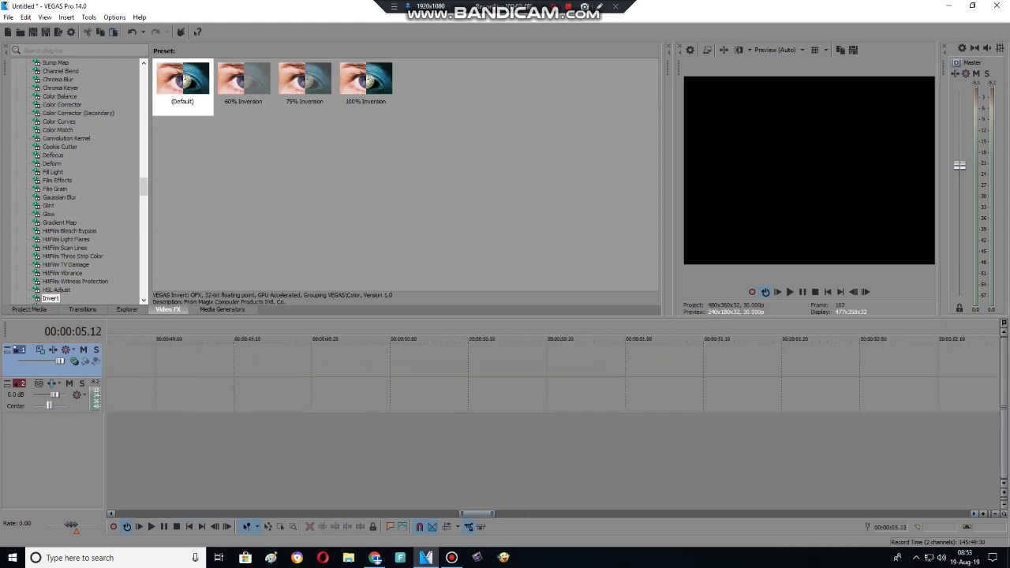
pyautogui.hscroll(-3, 552, 378)
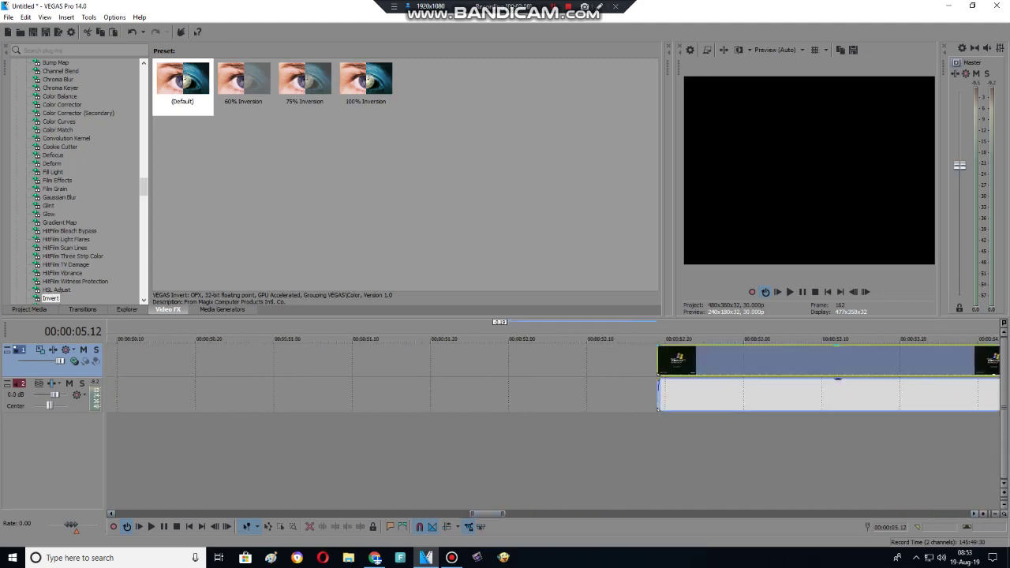
pyautogui.hscroll(-10, 552, 379)
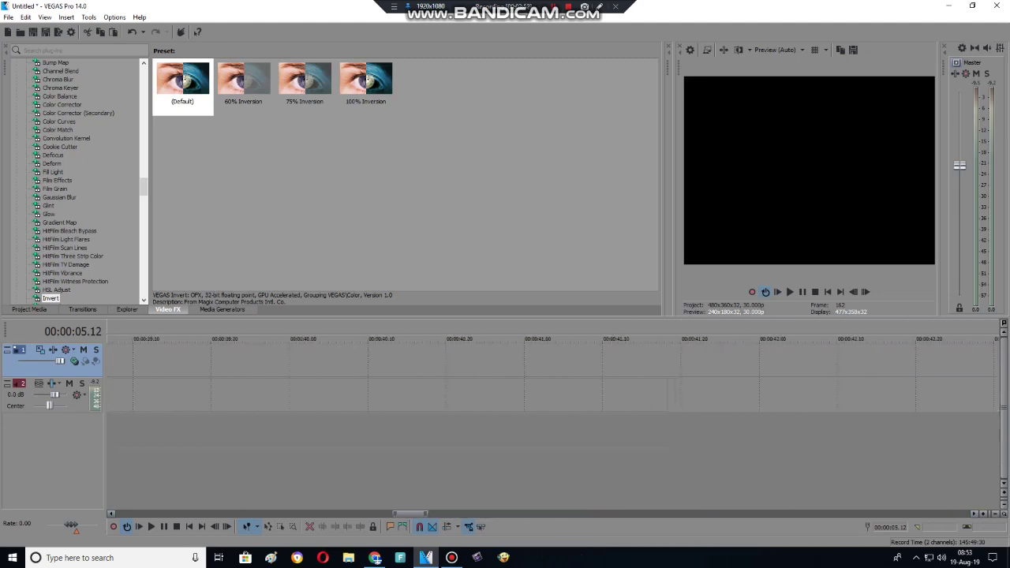
pyautogui.hscroll(-10, 552, 379)
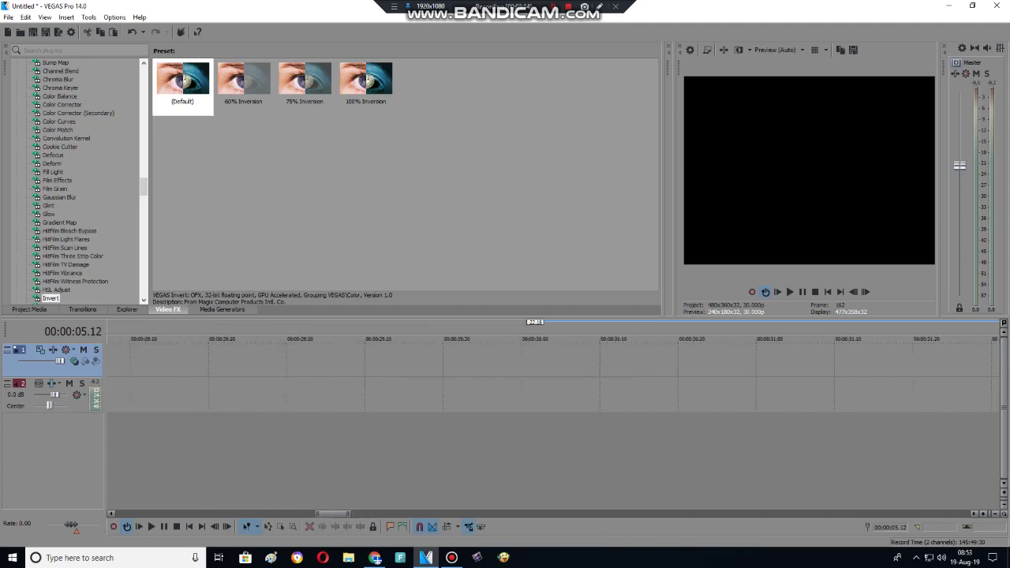
pyautogui.hscroll(-10, 552, 379)
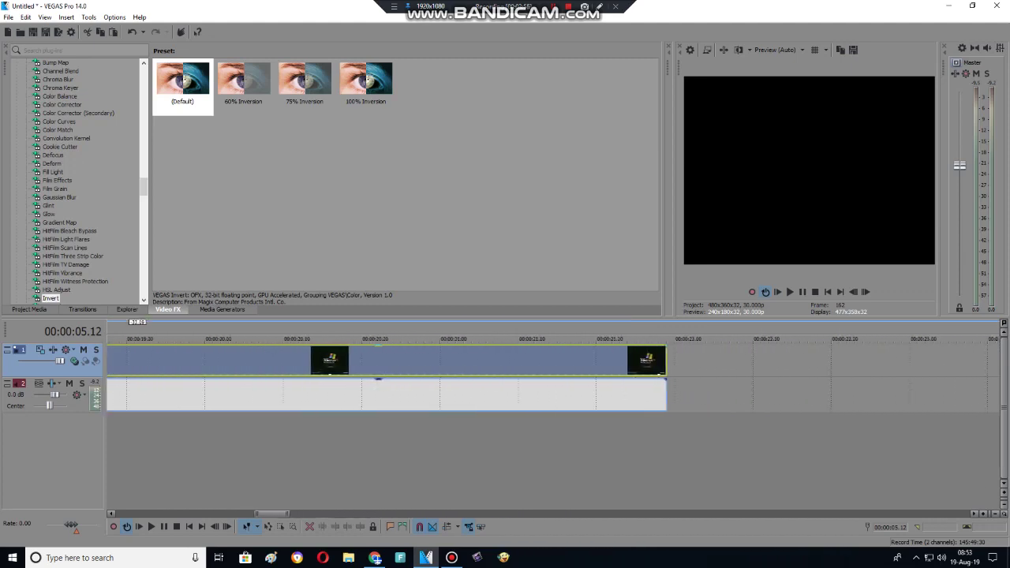
pyautogui.hscroll(-10, 552, 379)
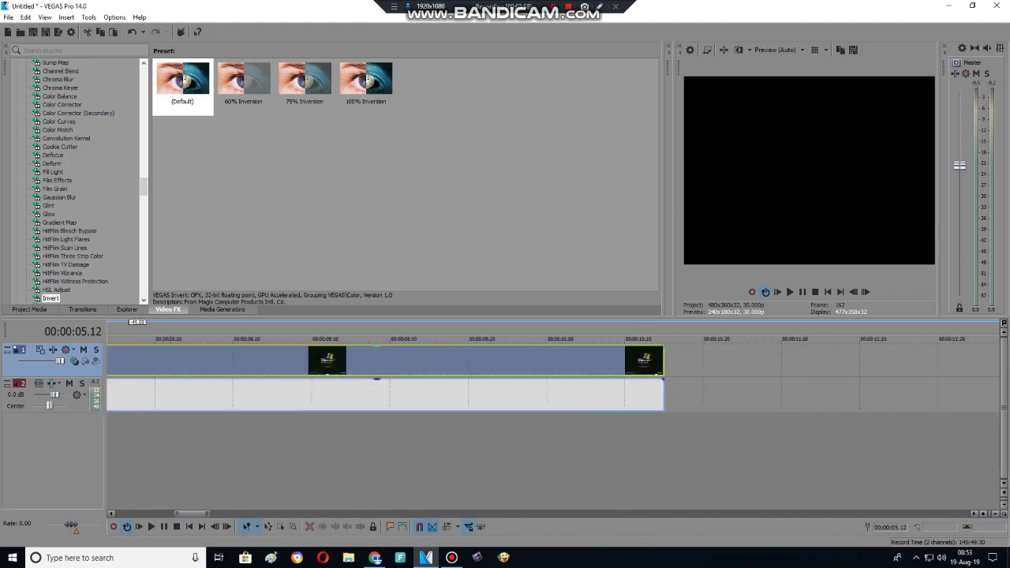
pyautogui.hscroll(-10, 553, 379)
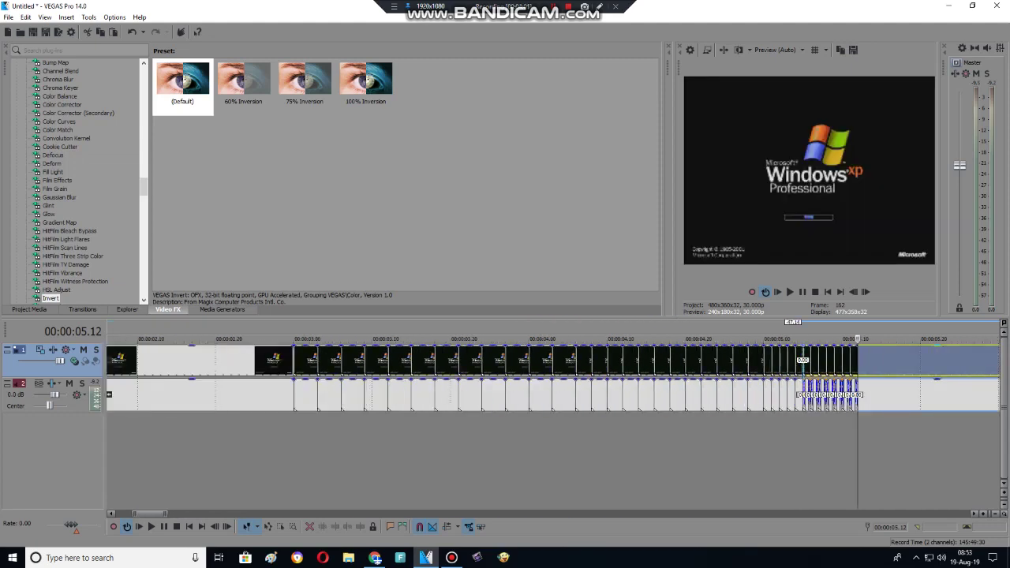
pyautogui.moveTo(876, 351); pyautogui.dragTo(868, 351)
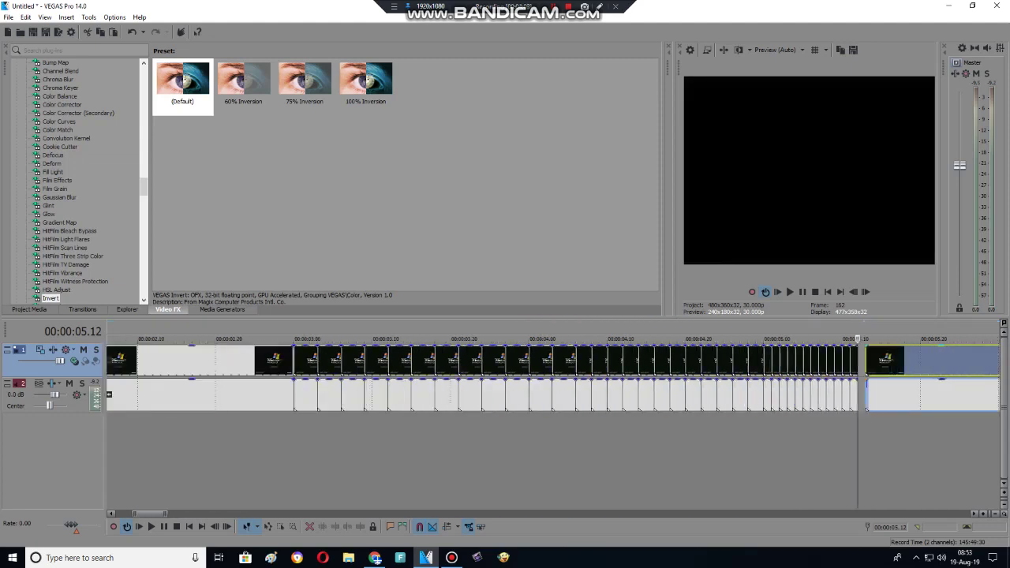
pyautogui.moveTo(875, 394); pyautogui.dragTo(859, 395)
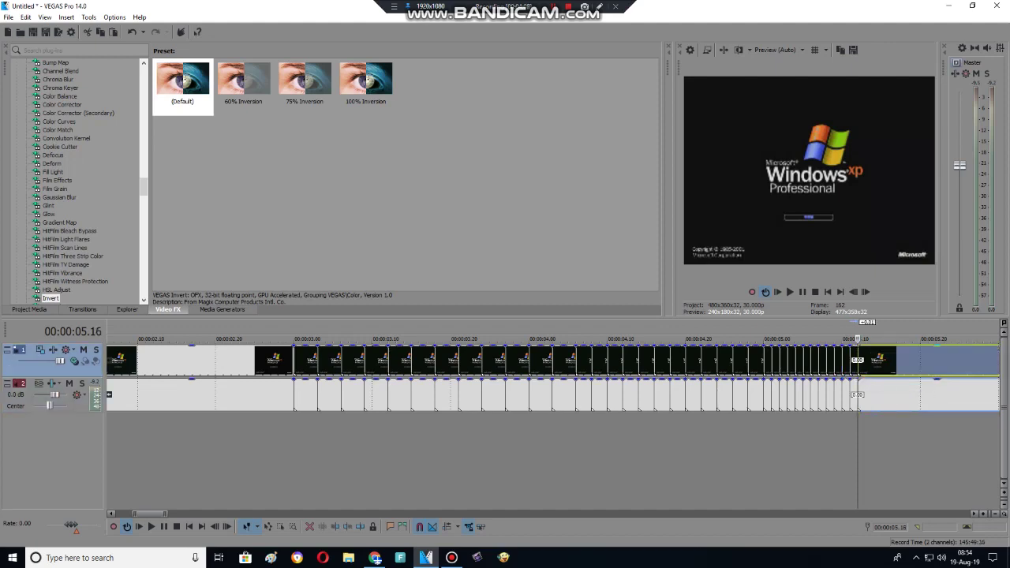
pyautogui.click(873, 395)
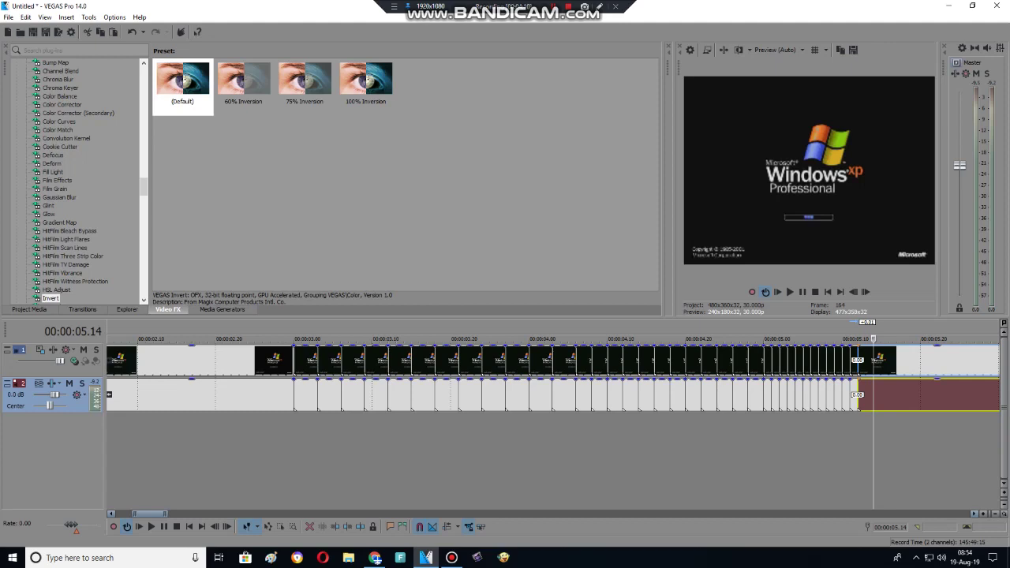
pyautogui.press('Down')
pyautogui.click(439, 457)
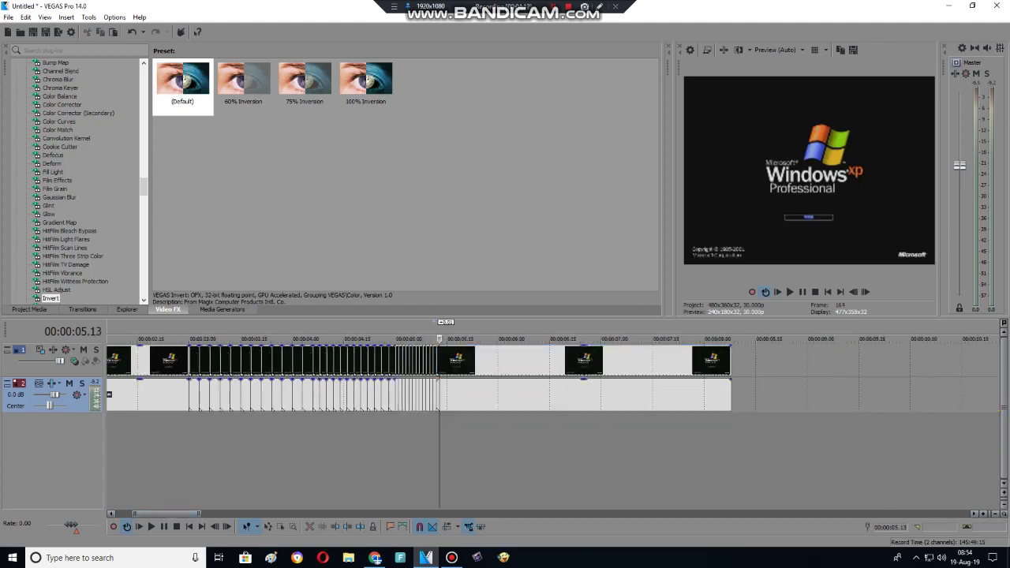
# Apply the Gradient Map effect with the Colorama preset to the long clip at the end of the timeline.
pyautogui.click(59, 222)
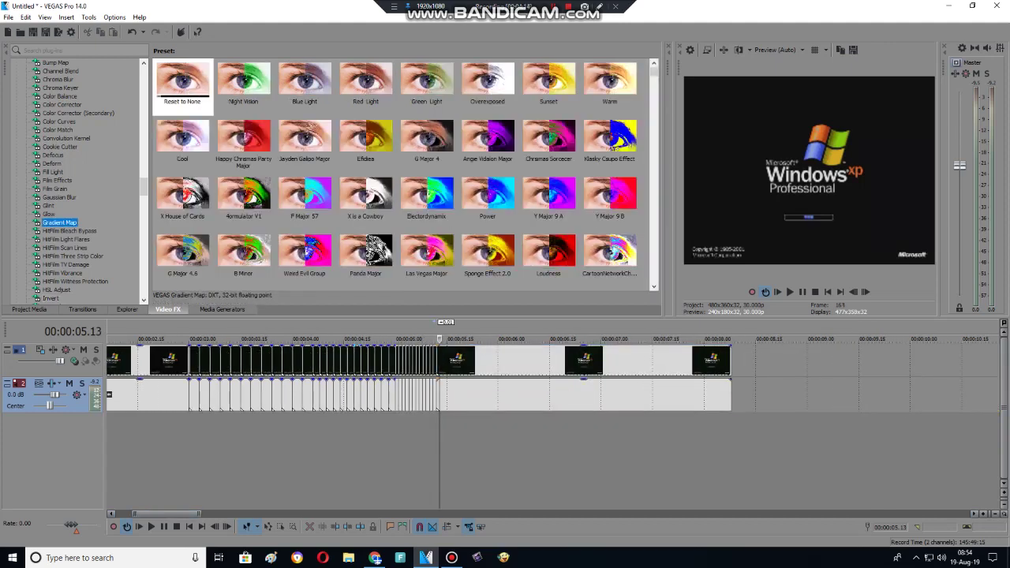
pyautogui.scroll(-6, 402, 173)
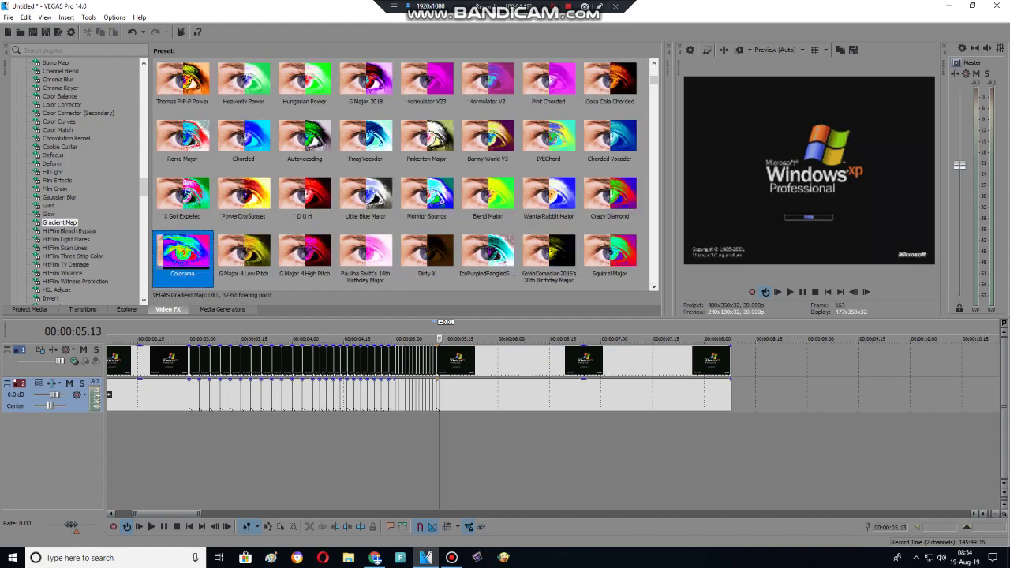
pyautogui.moveTo(182, 250); pyautogui.dragTo(315, 361)
# Set the final clip's Pan/Crop to an angle of 1080 and a width of 0 at 00:00:02.26, and preview the spinning zoom.
pyautogui.click(79, 178)
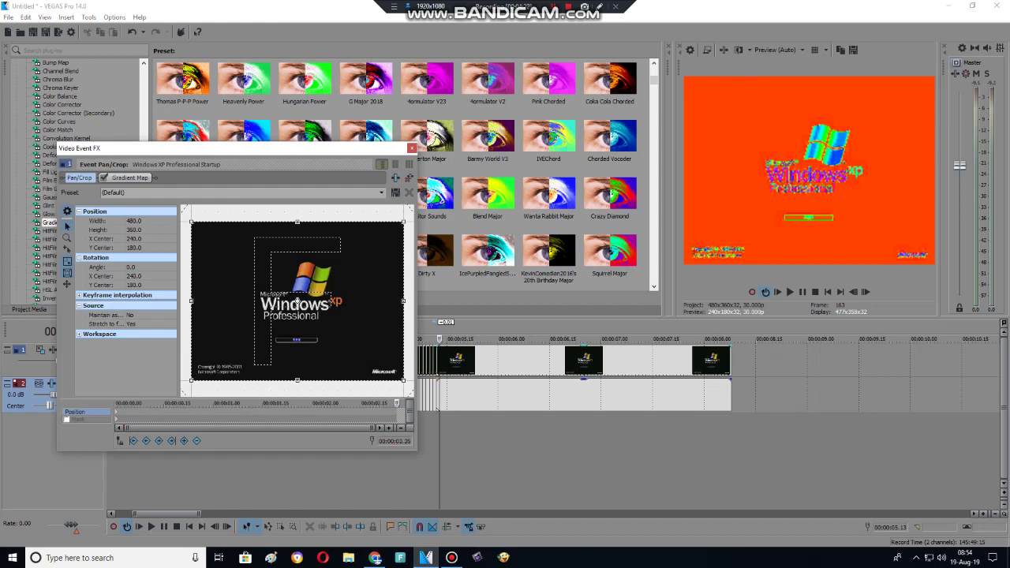
pyautogui.click(130, 267)
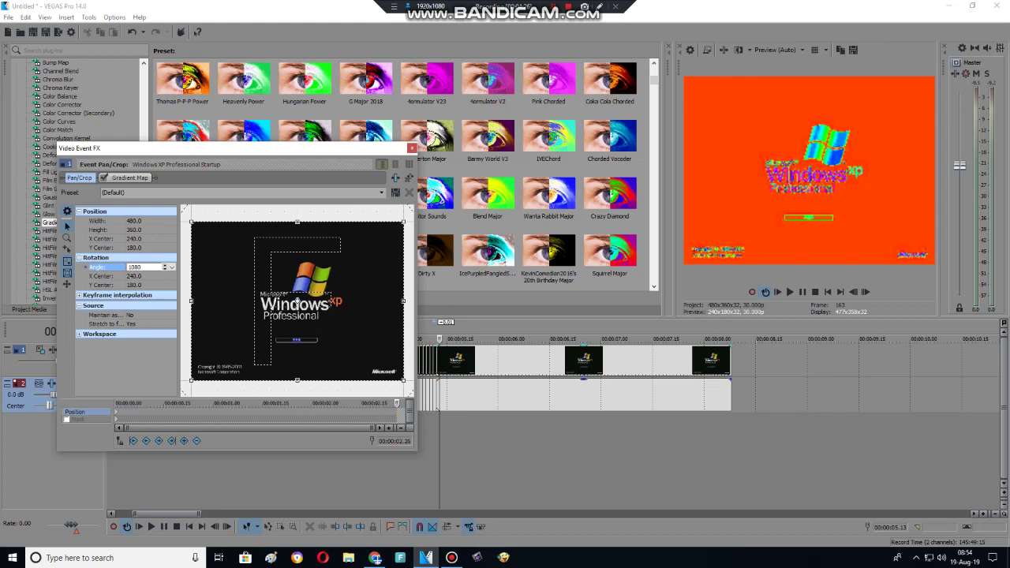
pyautogui.press('Return')
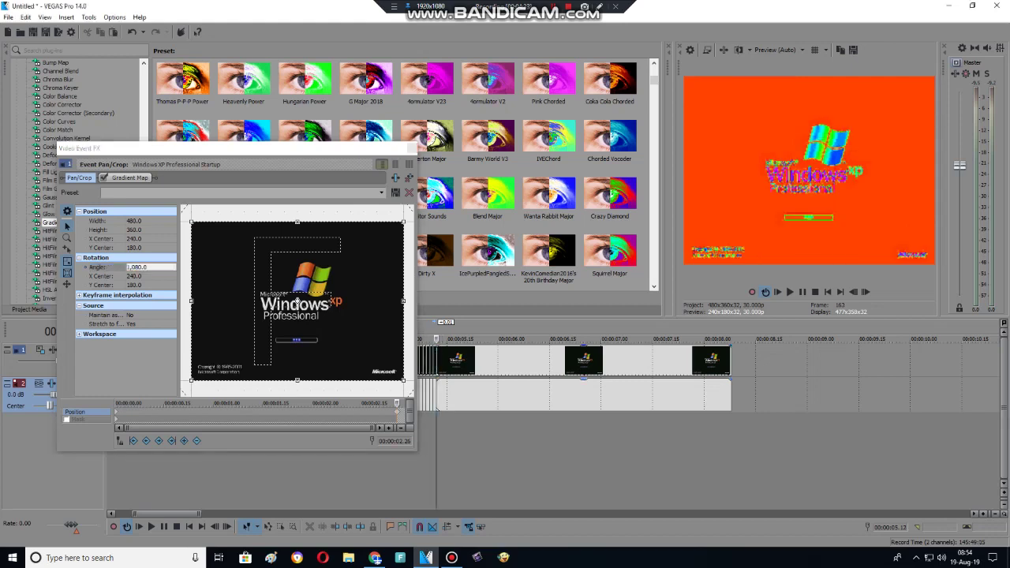
pyautogui.click(146, 221)
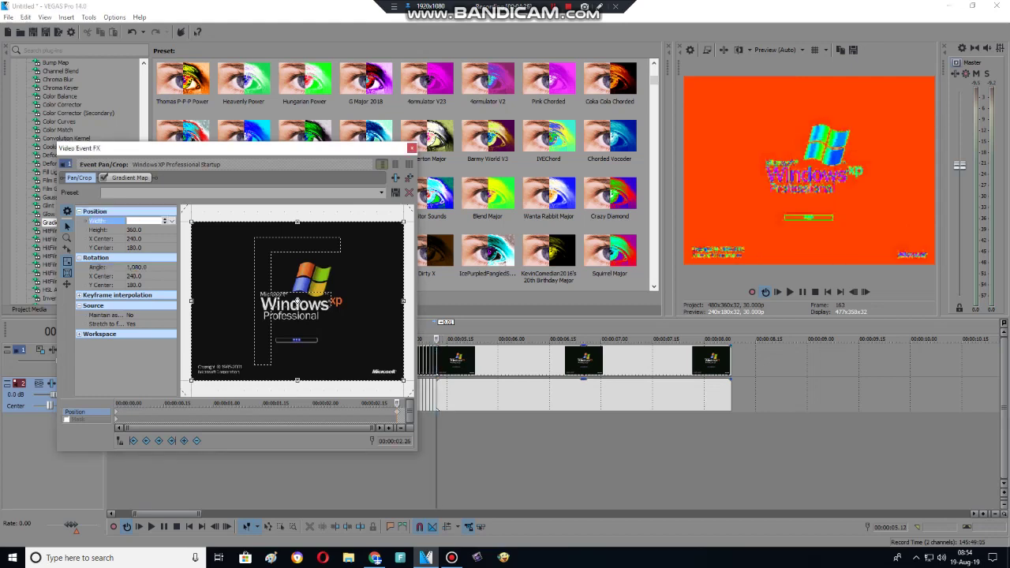
pyautogui.write('0')
pyautogui.press('Return')
pyautogui.click(790, 292)
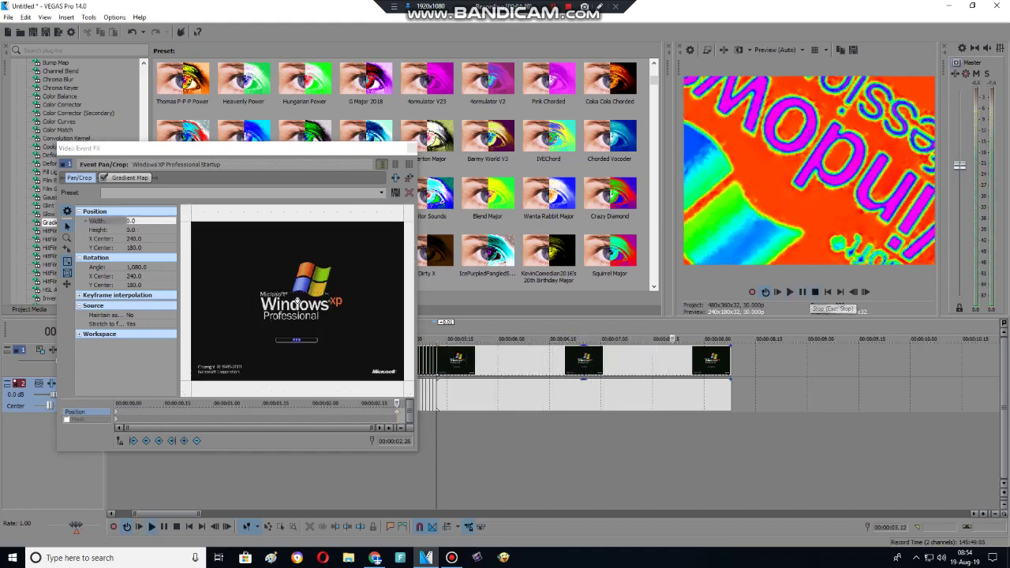
pyautogui.click(815, 292)
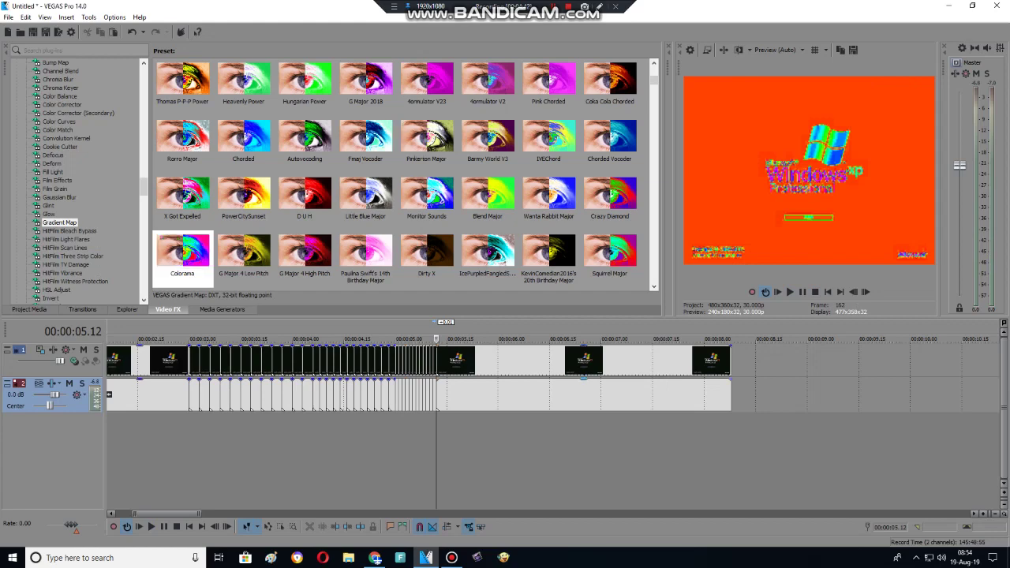
# Add the Angry FX package to the final clip's audio and set its Pitch Shift to -4 semitones.
pyautogui.rightClick(527, 398)
pyautogui.click(600, 117)
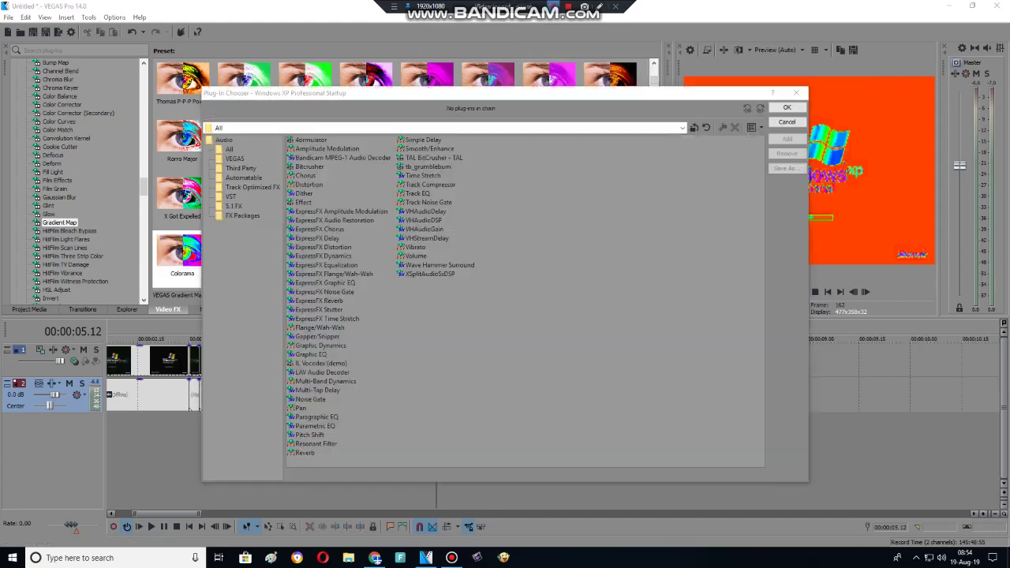
pyautogui.click(242, 216)
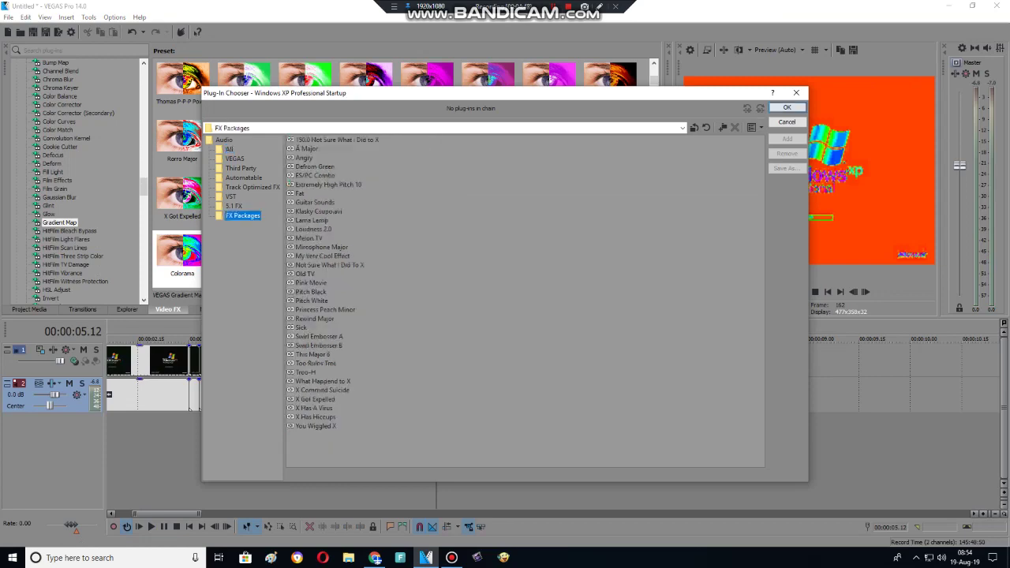
pyautogui.doubleClick(303, 157)
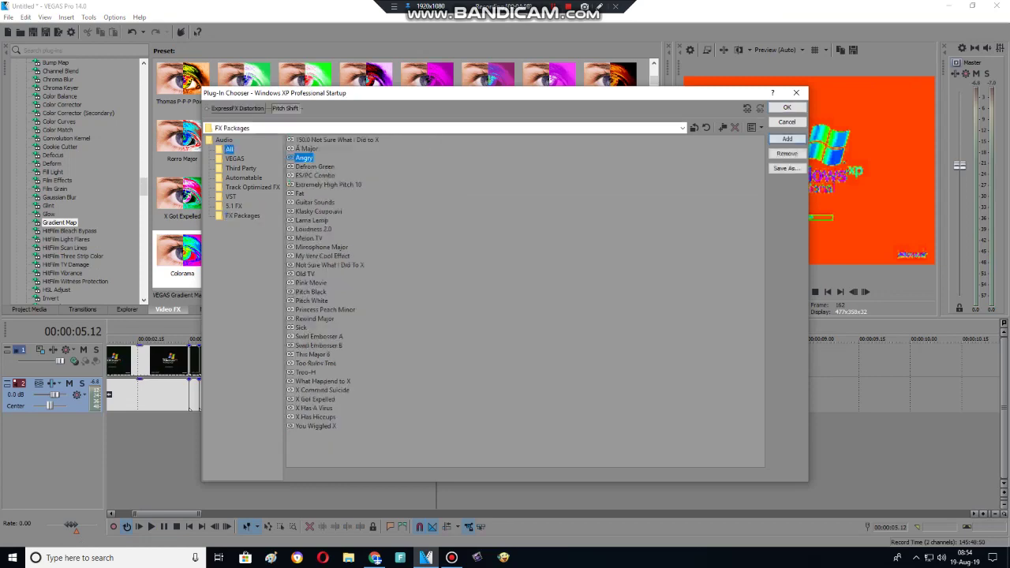
pyautogui.press('Return')
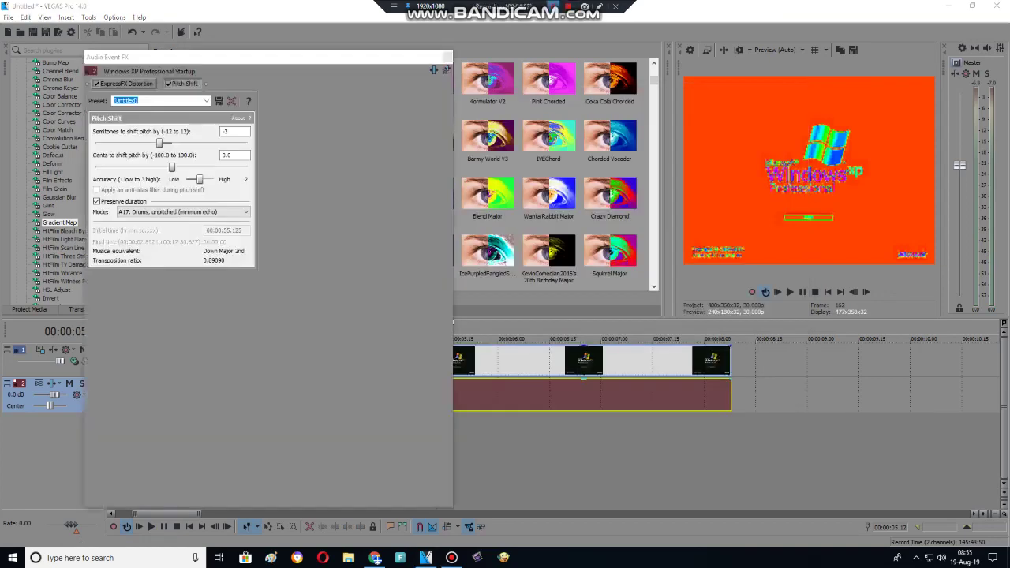
pyautogui.moveTo(159, 143); pyautogui.dragTo(146, 143)
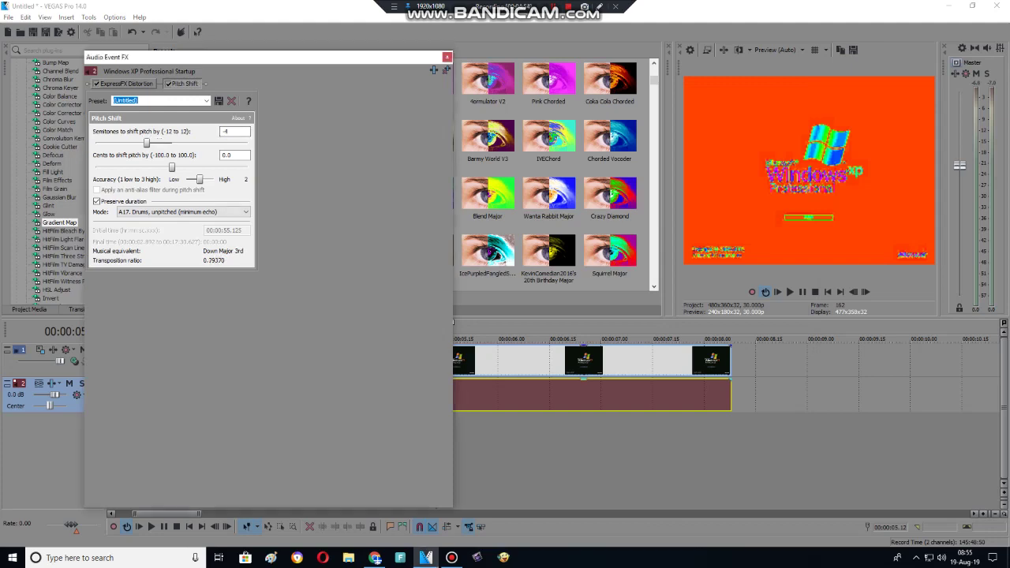
pyautogui.click(447, 57)
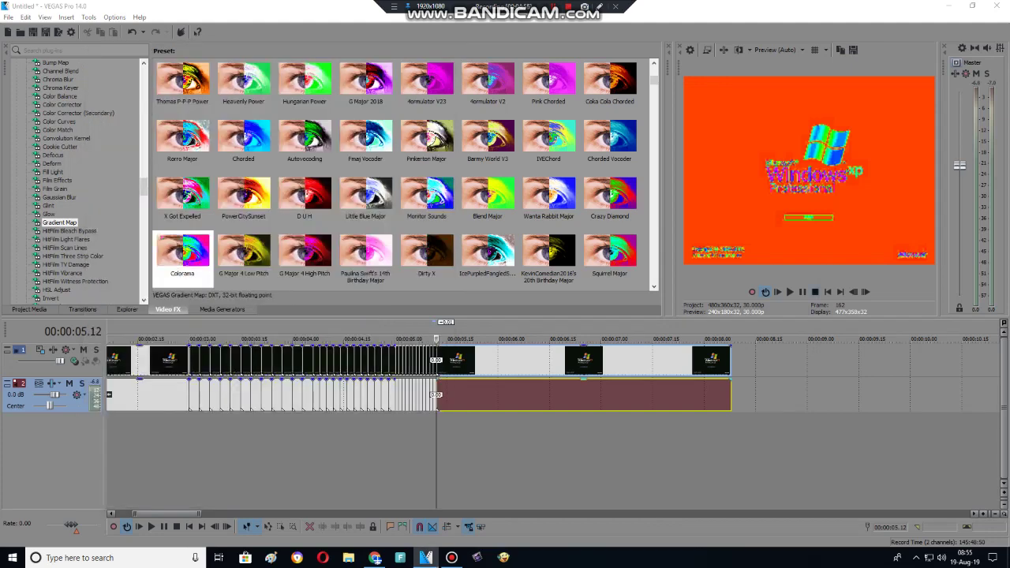
# Play the whole remix from the start of the timeline to review it.
pyautogui.click(827, 291)
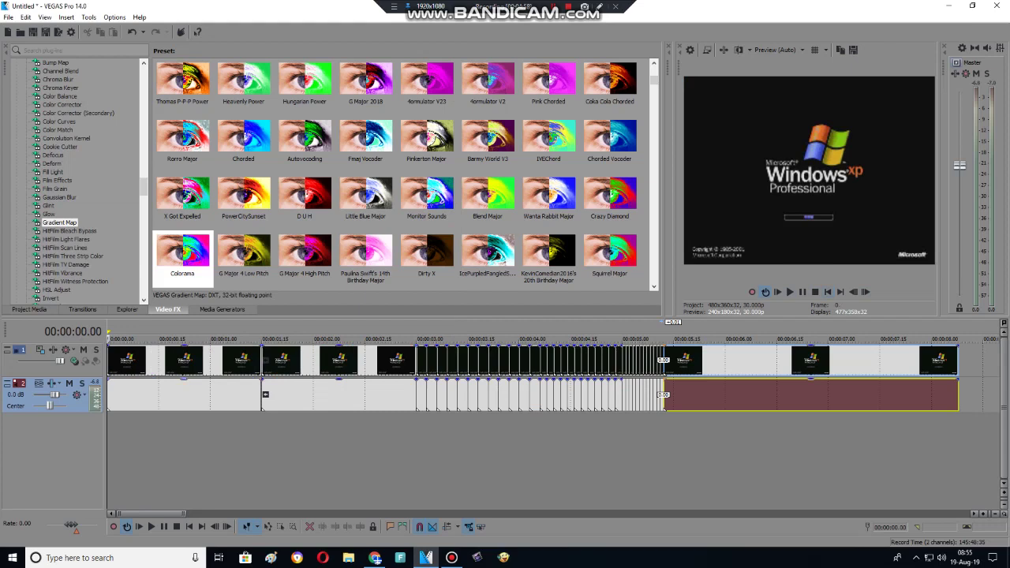
pyautogui.hotkey('ctrl', 'shift', 'a')
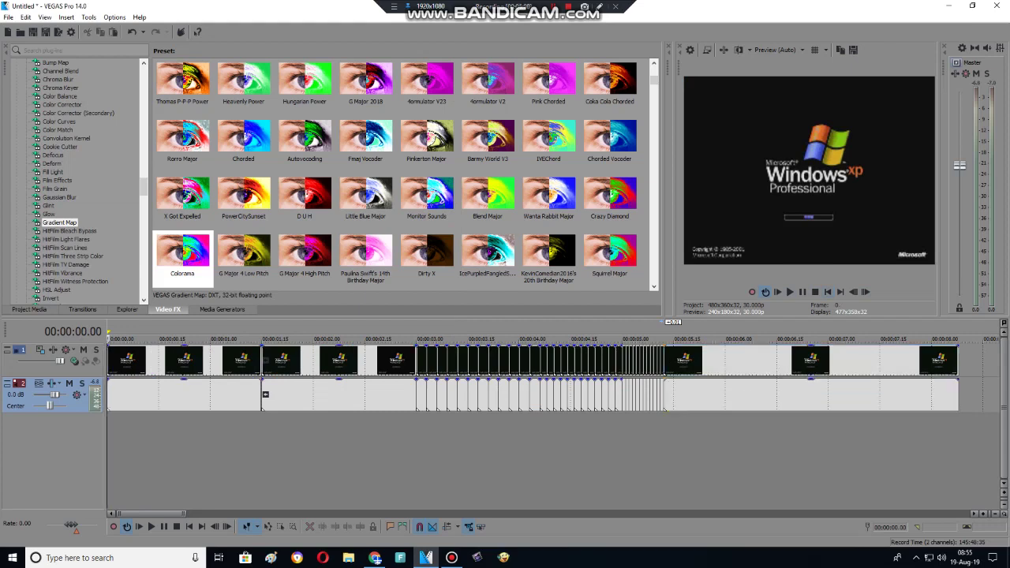
pyautogui.moveTo(185, 395); pyautogui.dragTo(107, 395)
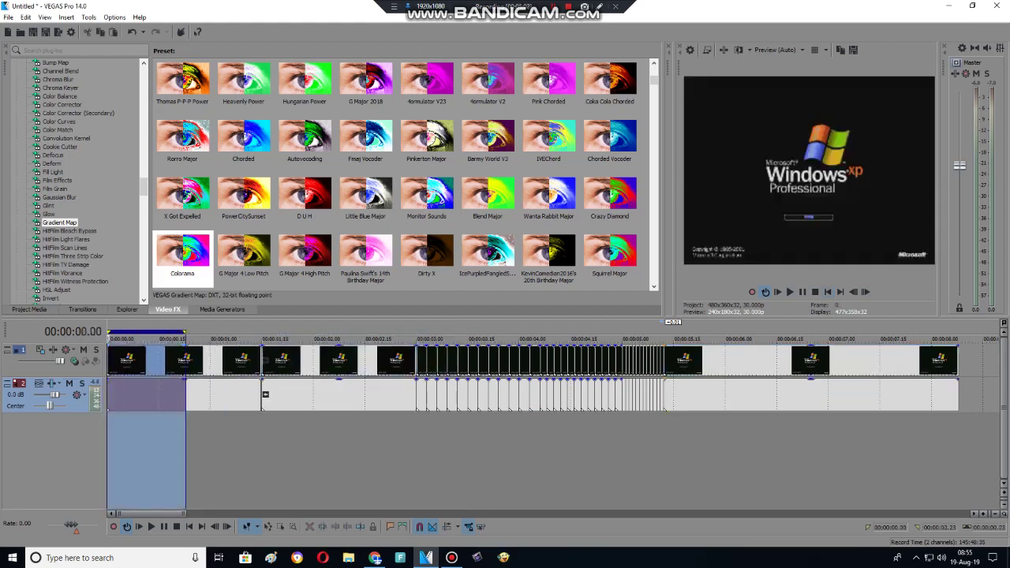
pyautogui.press('Escape')
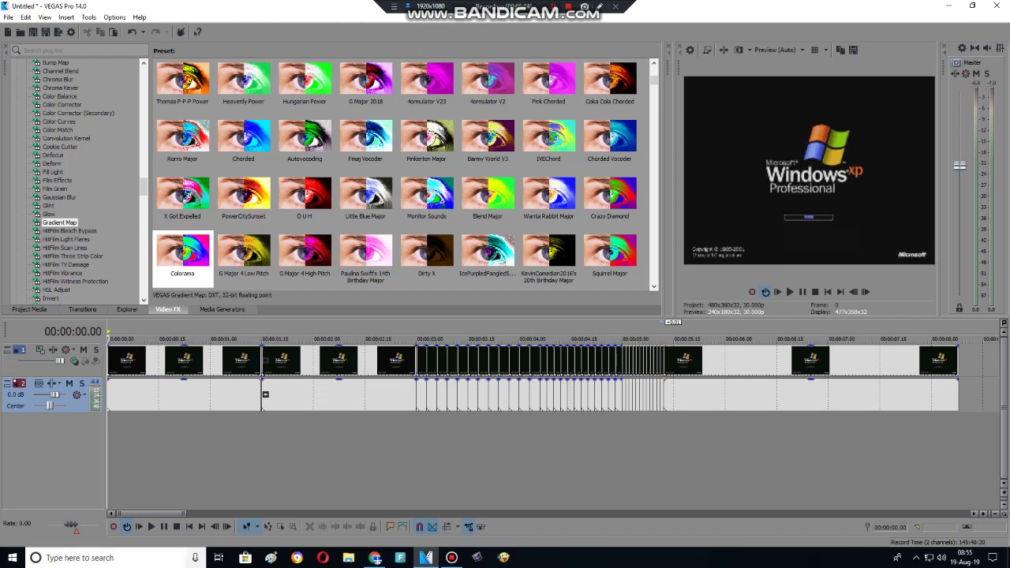
pyautogui.scroll(-10, 265, 394)
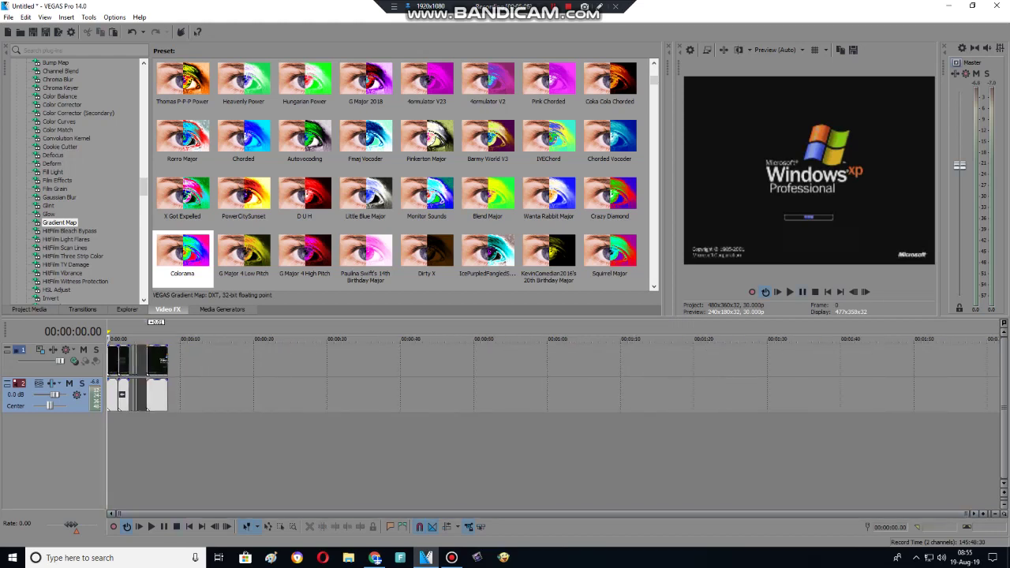
pyautogui.press('space')
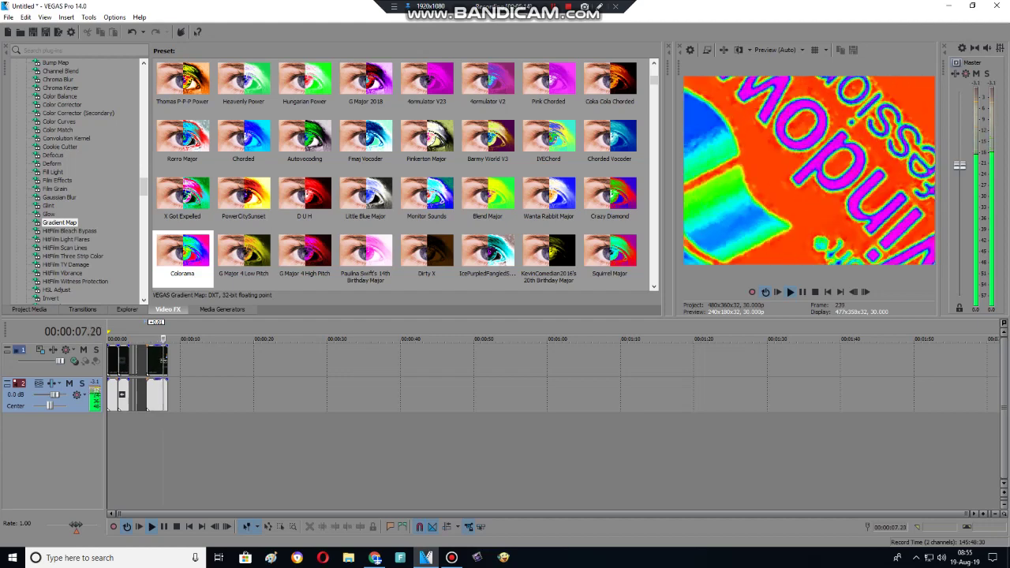
pyautogui.press('space')
# Import the image Pinkfong Animations's New Avatar from the Desktop's GoAnimate Character folder into the project media.
pyautogui.hotkey('alt', '1')
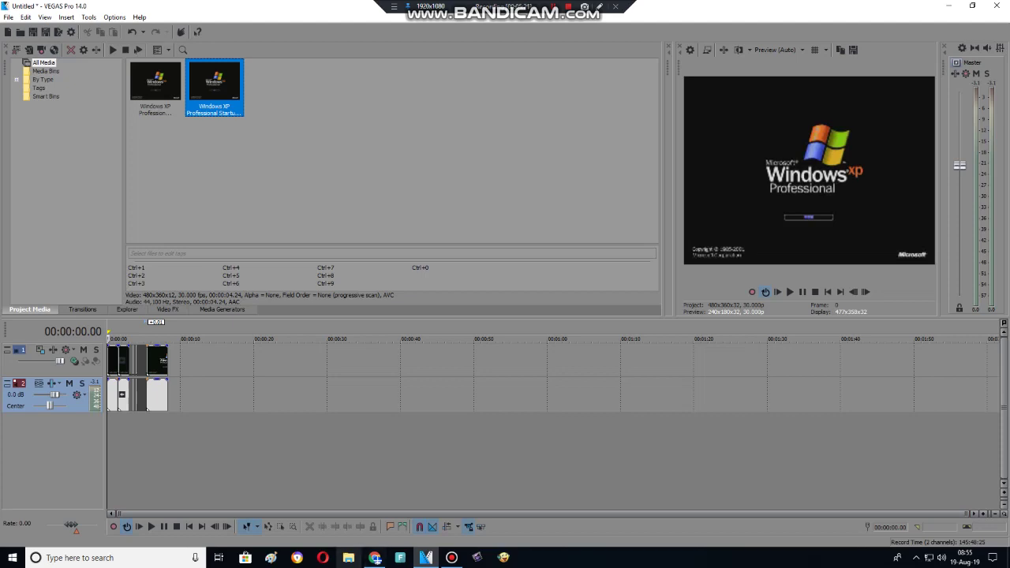
pyautogui.click(348, 558)
pyautogui.click(66, 218)
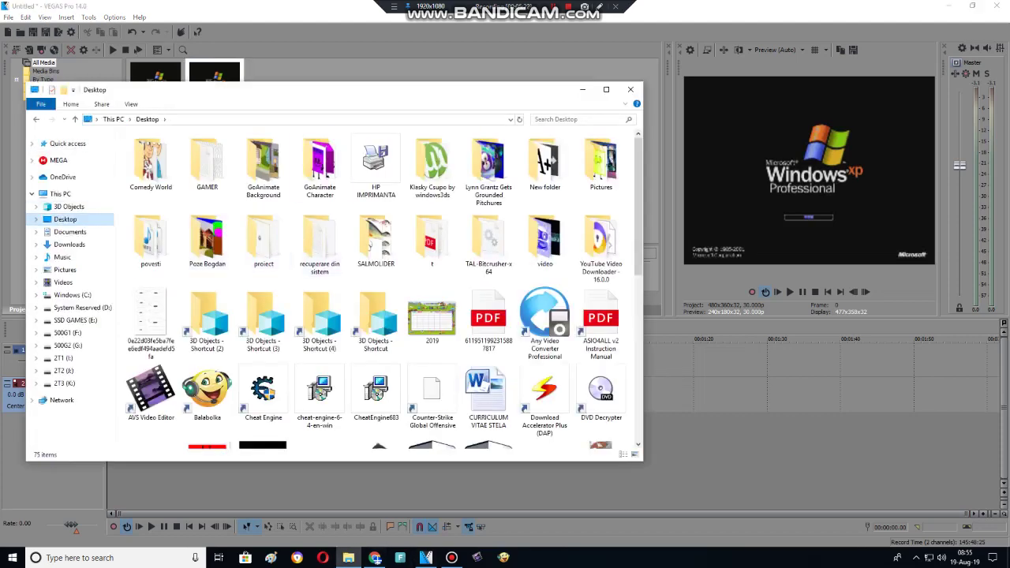
pyautogui.doubleClick(319, 164)
pyautogui.scroll(-5, 442, 253)
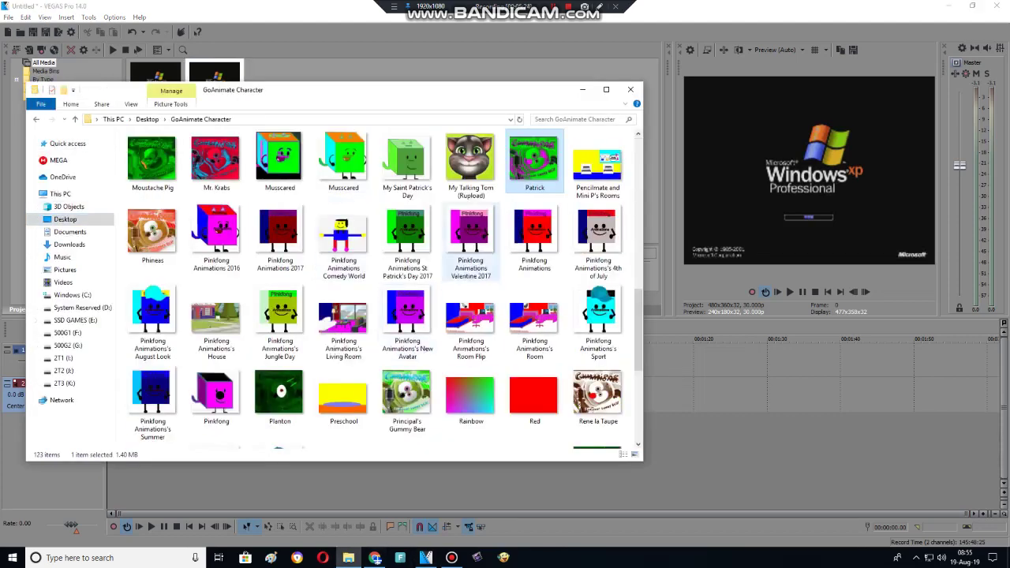
pyautogui.moveTo(407, 316); pyautogui.dragTo(320, 71)
# Import the image MIE from the personal pictures folder on the Desktop into the project media, and close the file window.
pyautogui.hotkey('alt', 'Left')
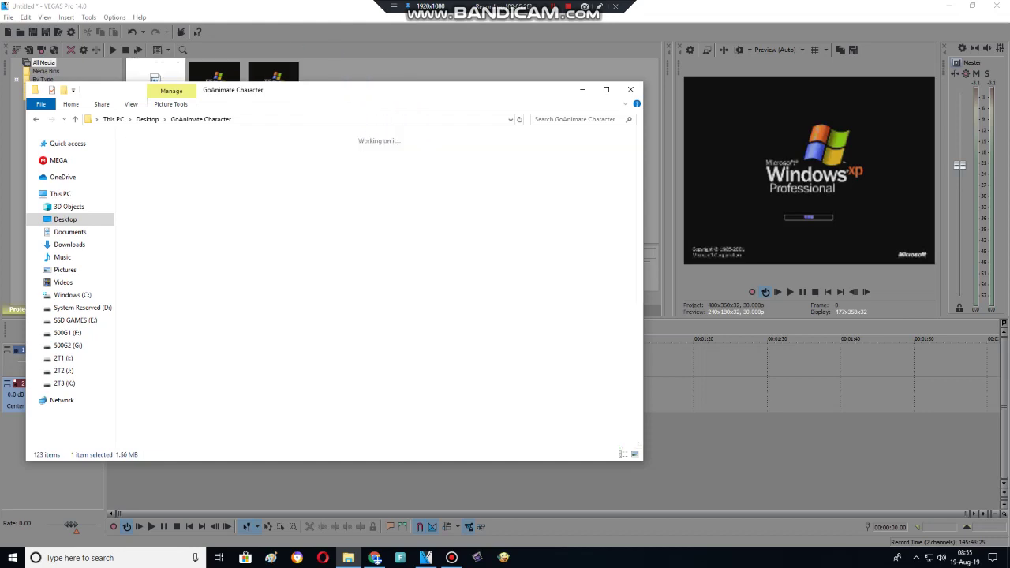
pyautogui.doubleClick(207, 236)
pyautogui.scroll(-5, 442, 276)
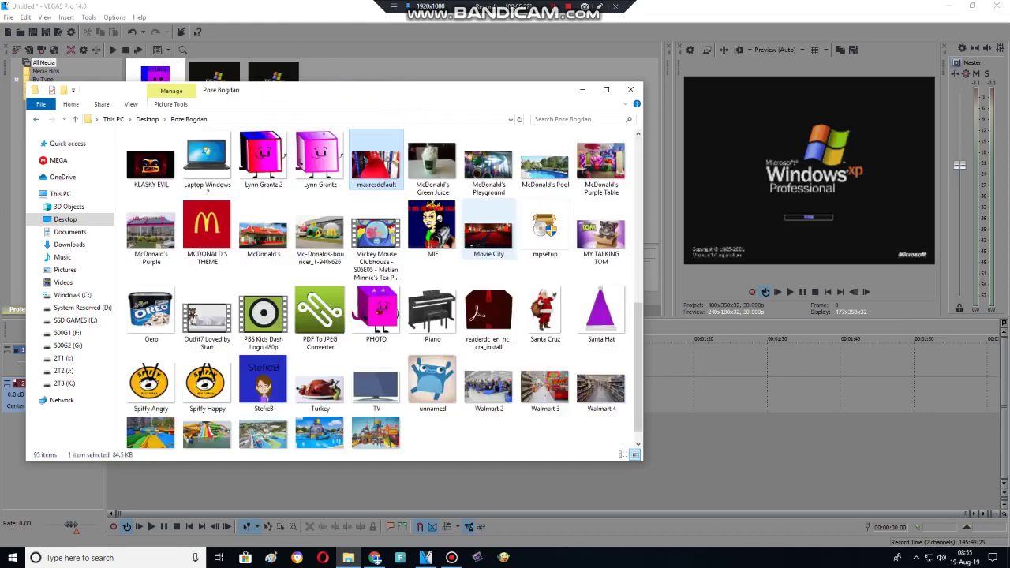
pyautogui.click(376, 165)
pyautogui.moveTo(432, 228); pyautogui.dragTo(157, 71)
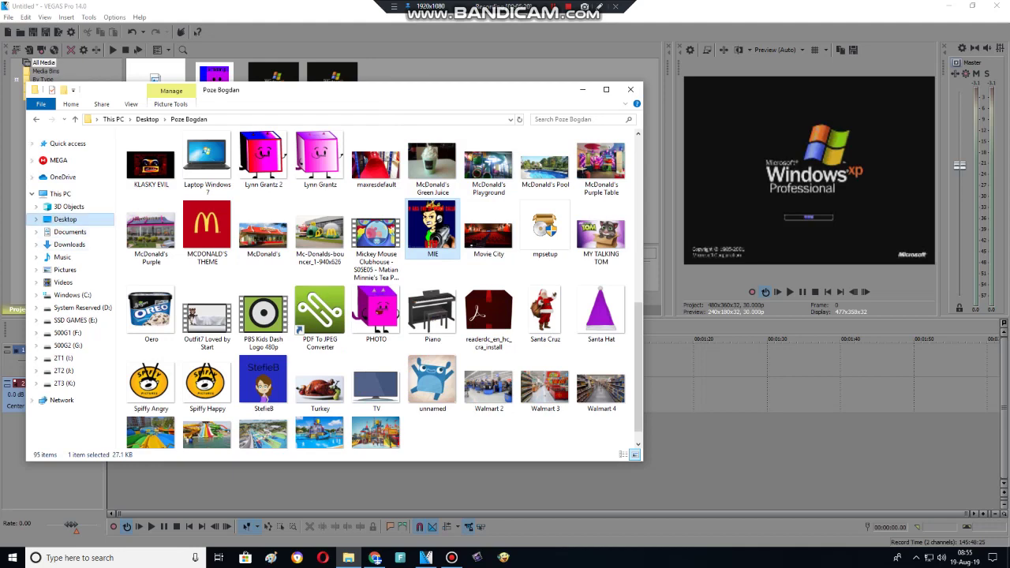
pyautogui.hotkey('alt', 'Left')
pyautogui.click(630, 89)
# Place the Pinkfong Animations avatar image on a new track above the video and apply the Track Motion preset Image.
pyautogui.click(214, 83)
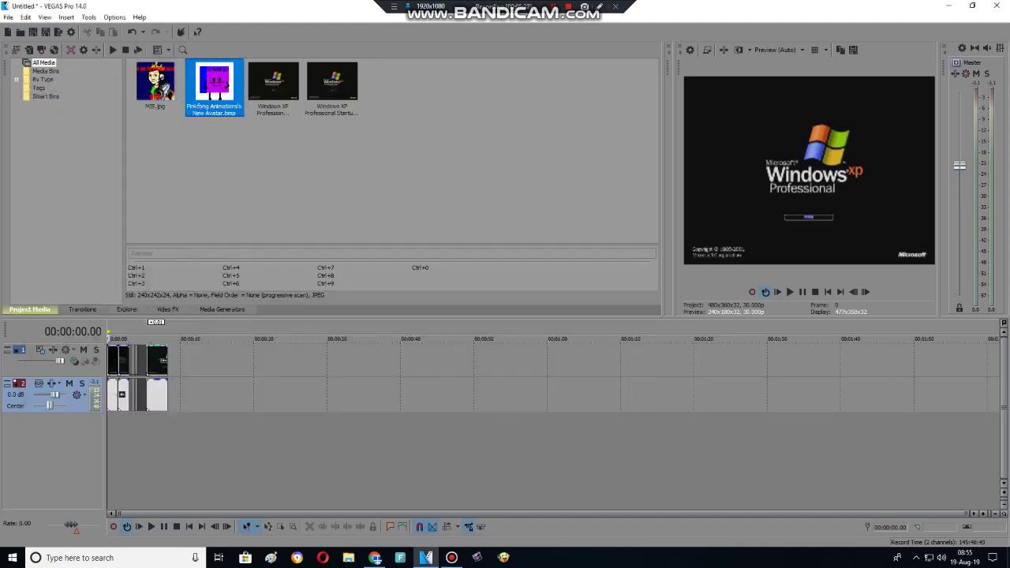
pyautogui.doubleClick(226, 85)
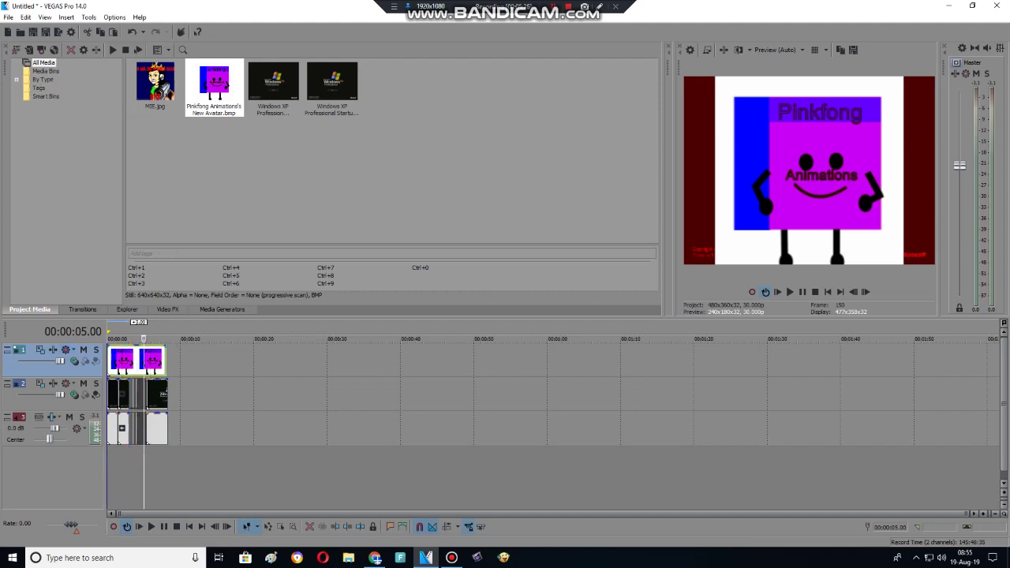
pyautogui.click(40, 350)
pyautogui.click(795, 106)
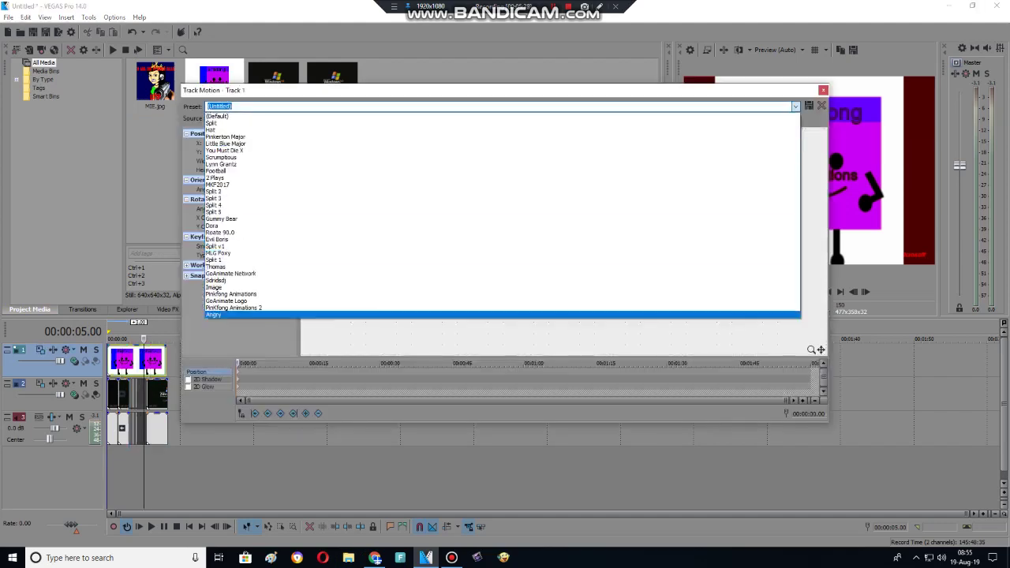
pyautogui.click(215, 287)
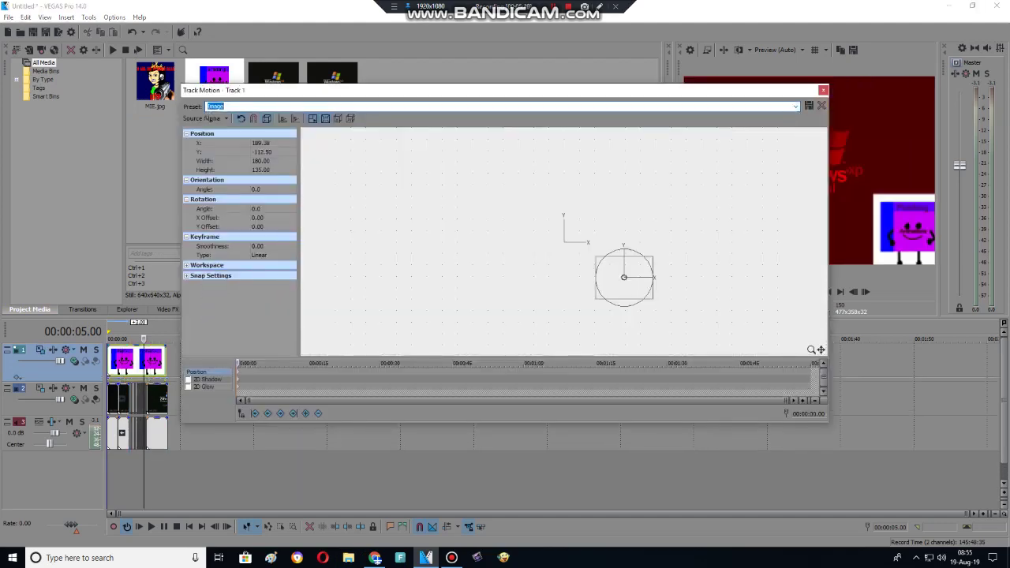
pyautogui.click(823, 90)
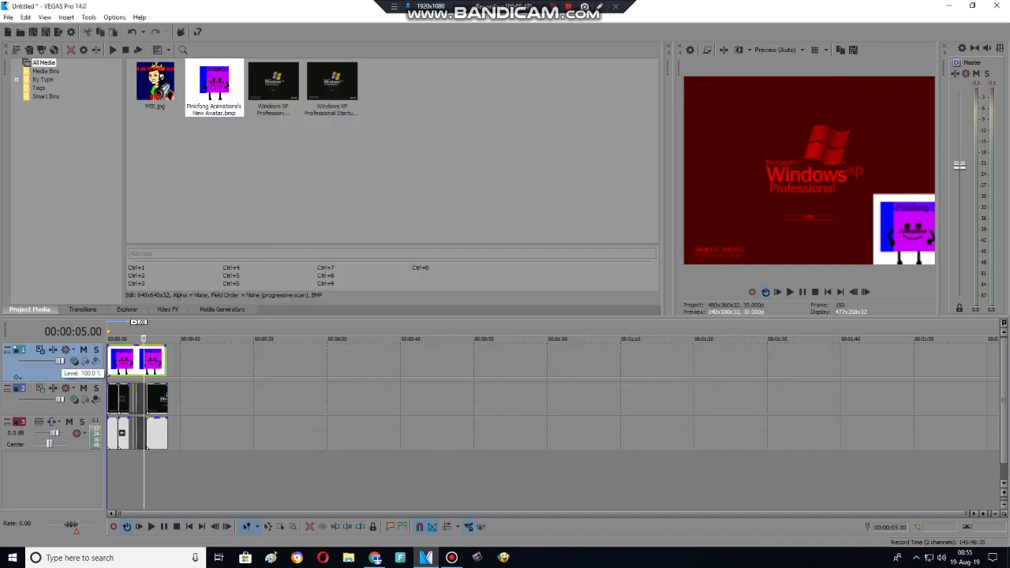
# Set the avatar track's Track Motion X position to -189.40.
pyautogui.click(41, 350)
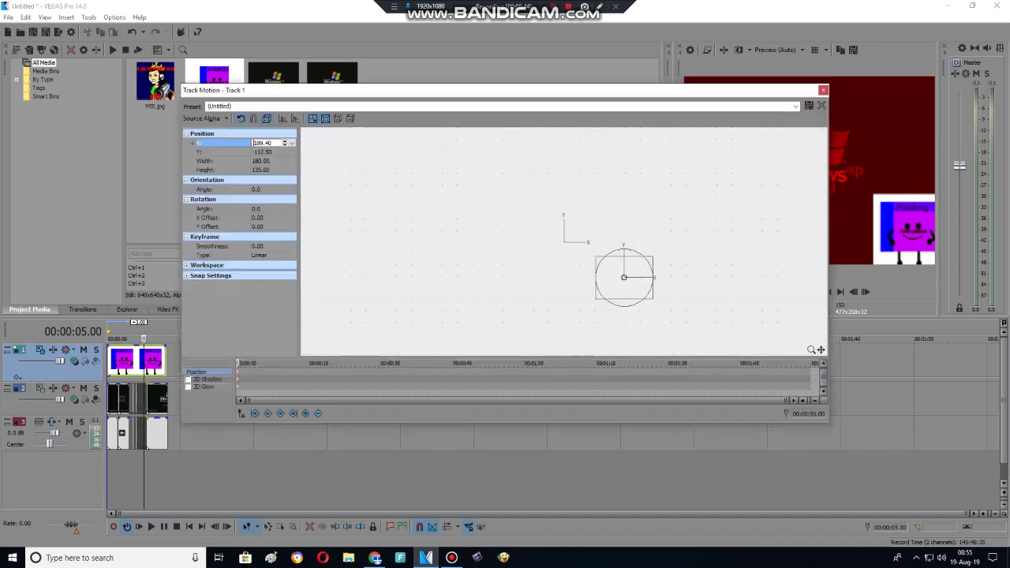
pyautogui.write('-')
pyautogui.press('Return')
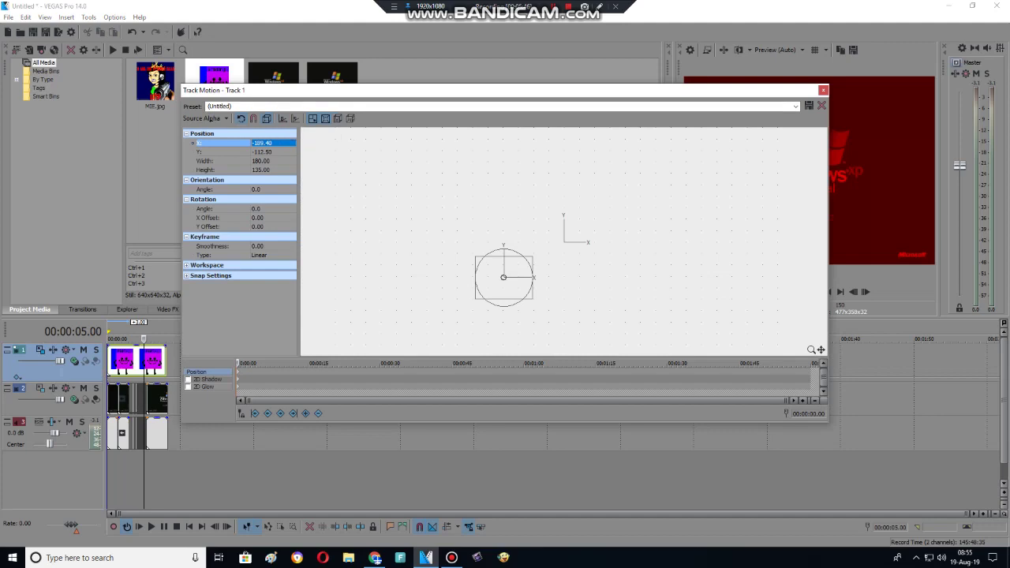
pyautogui.hotkey('alt', 'F4')
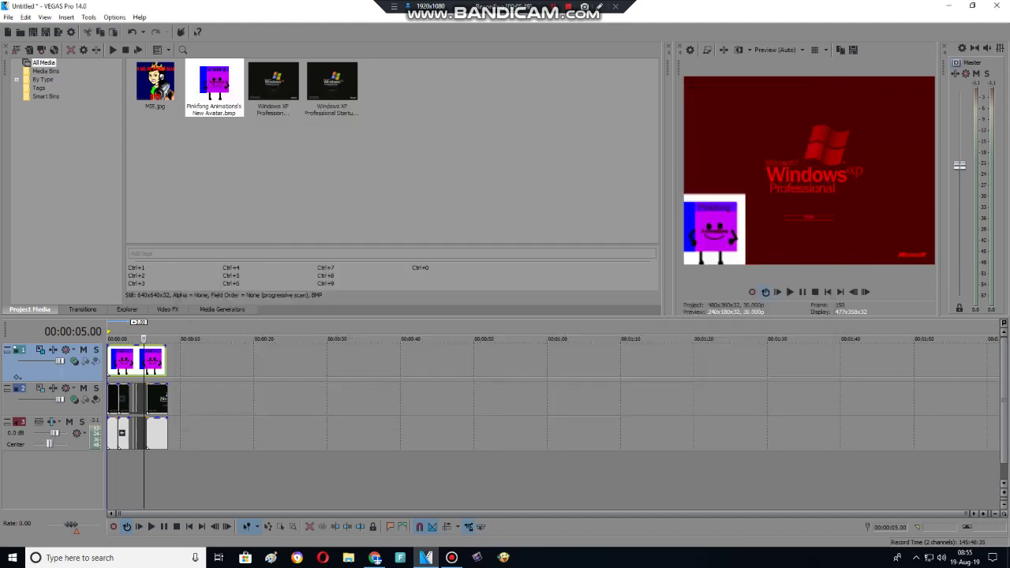
# Add a Titles & Text event with the Angry preset on a new track above the avatar.
pyautogui.click(223, 309)
pyautogui.click(58, 147)
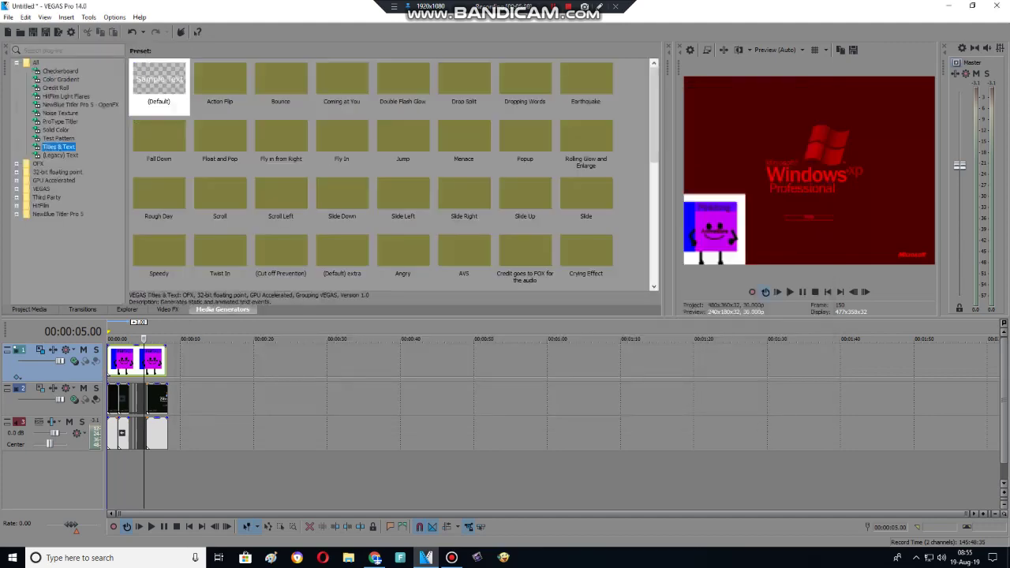
pyautogui.scroll(-5, 391, 174)
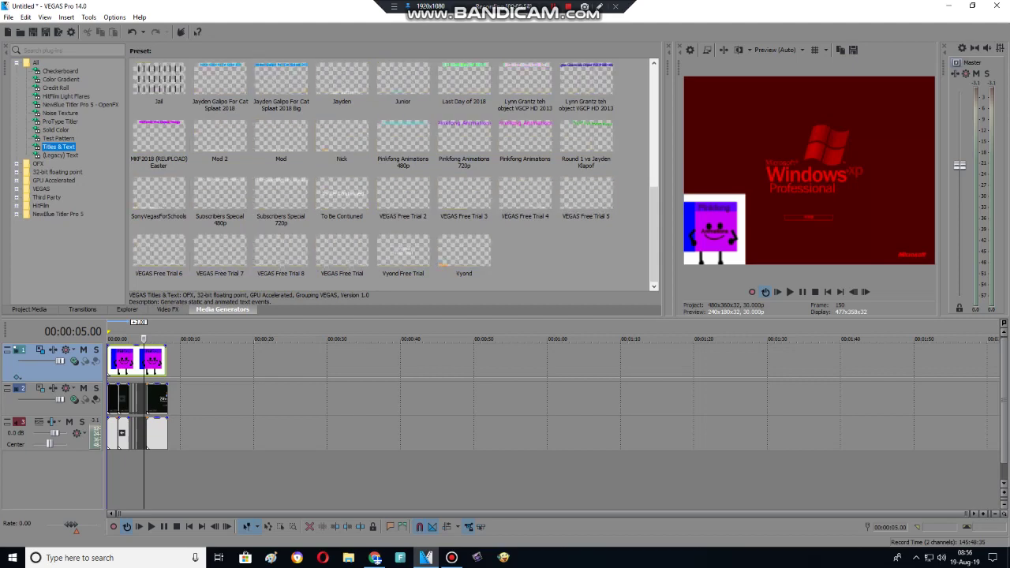
pyautogui.scroll(3, 390, 173)
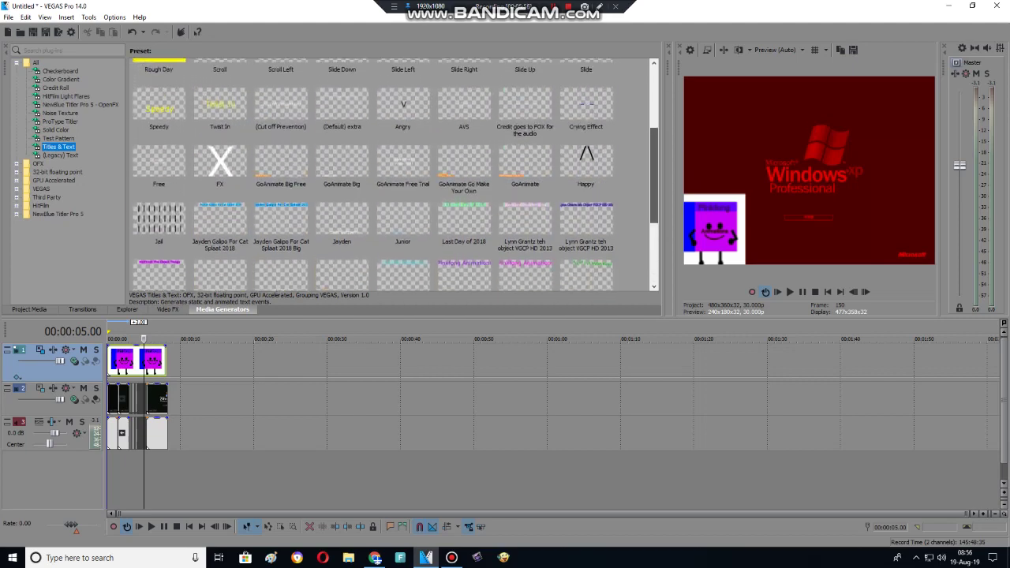
pyautogui.click(403, 142)
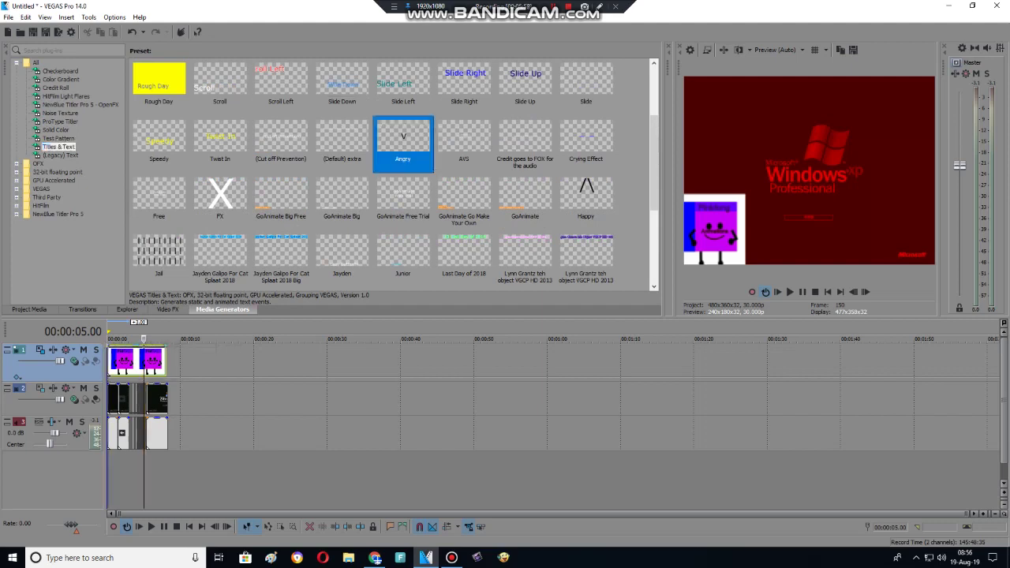
pyautogui.doubleClick(403, 142)
pyautogui.press('Escape')
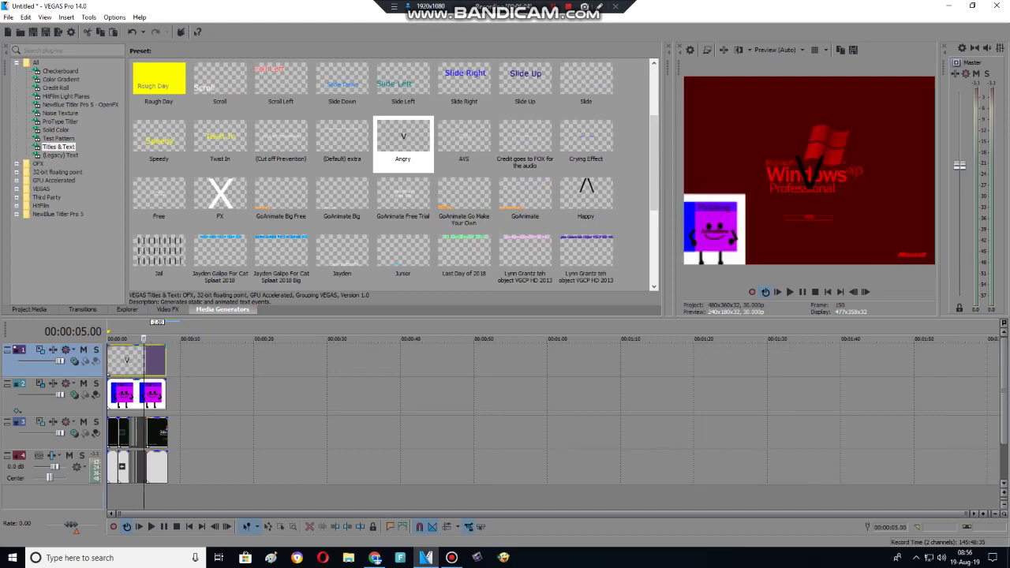
# Apply the Track Motion preset Angry HD to the title track so the V sits over the avatar's face.
pyautogui.click(40, 350)
pyautogui.click(229, 106)
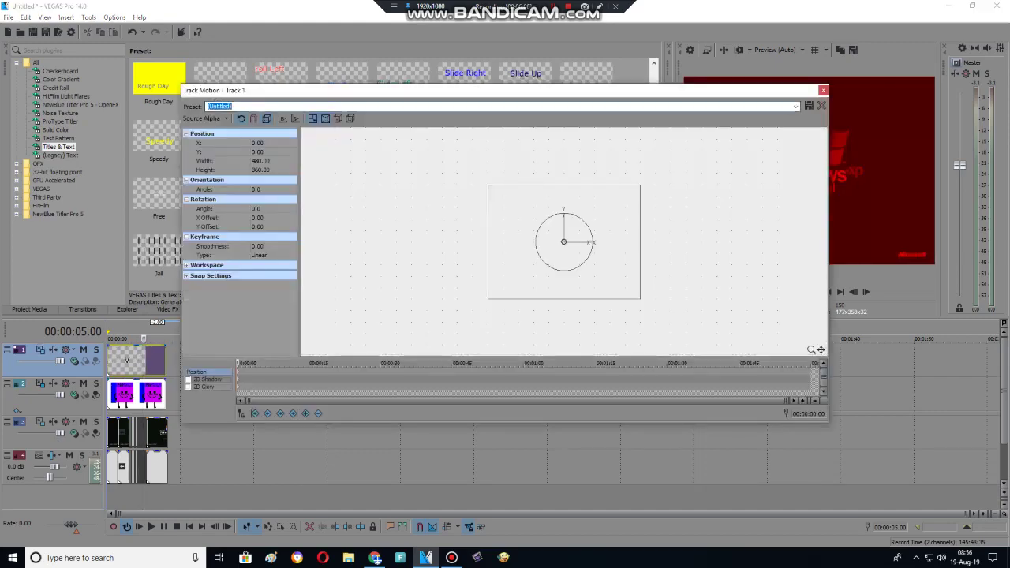
pyautogui.write('angry')
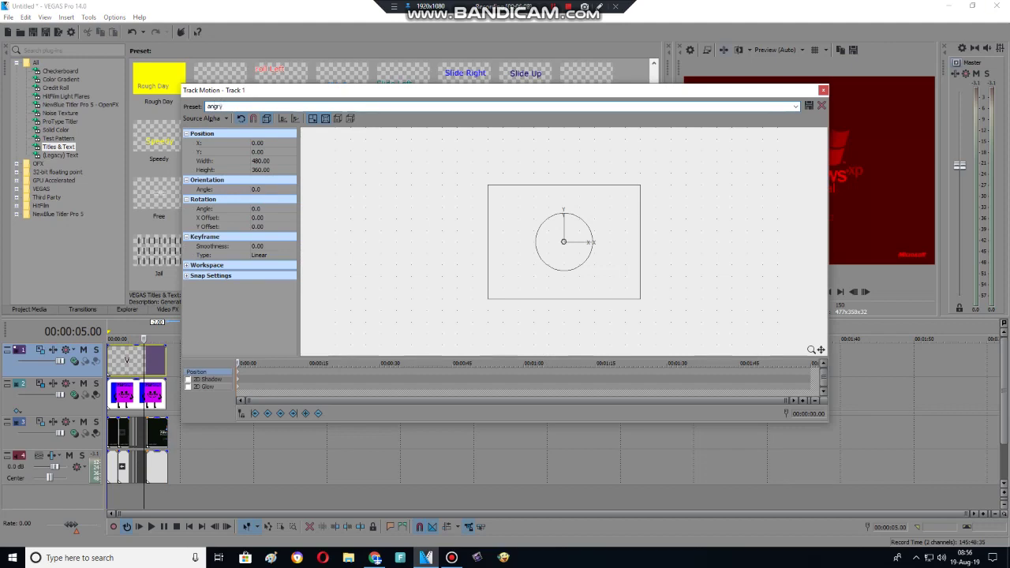
pyautogui.hotkey('alt', 'Down')
pyautogui.press('Down')
pyautogui.press('Down')
pyautogui.press('Down')
pyautogui.press('Down')
pyautogui.press('Down')
pyautogui.press('Down')
pyautogui.press('Down')
pyautogui.press('Down')
pyautogui.press('Down')
pyautogui.press('Down')
pyautogui.press('Down')
pyautogui.press('Down')
pyautogui.press('Down')
pyautogui.press('Down')
pyautogui.press('Down')
pyautogui.press('Down')
pyautogui.press('Down')
pyautogui.press('Down')
pyautogui.press('Down')
pyautogui.press('Down')
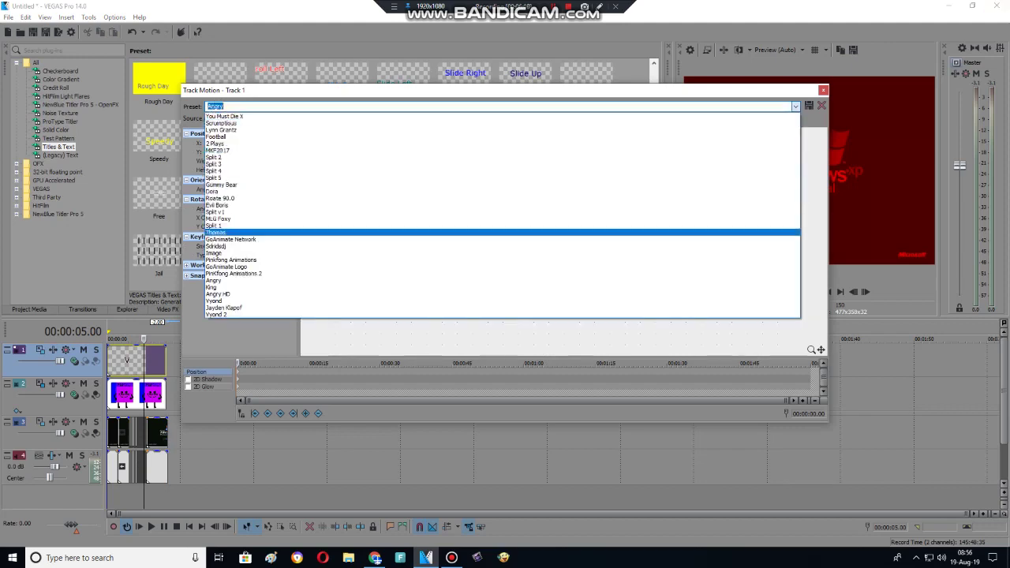
pyautogui.press('Return')
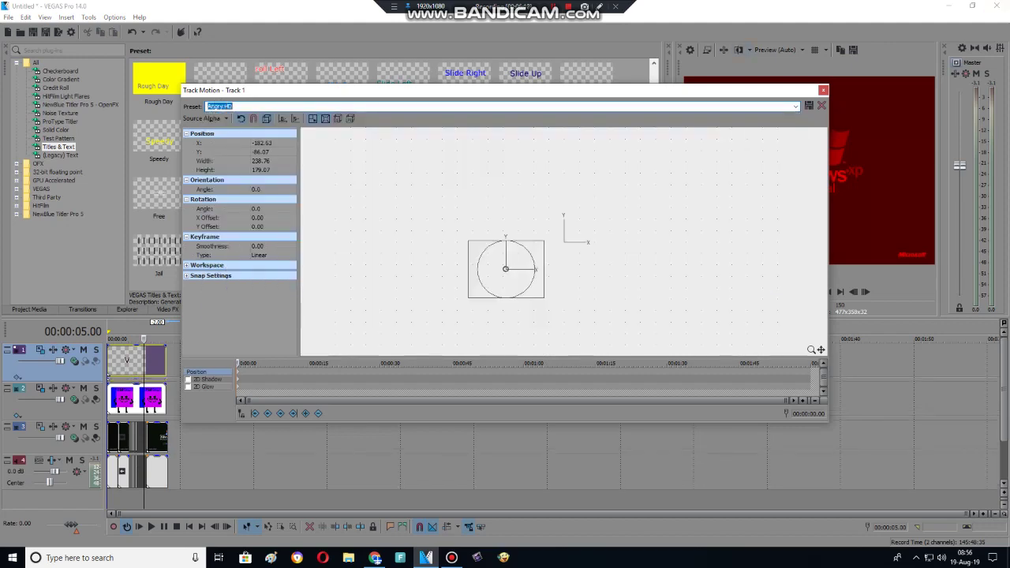
pyautogui.press('Escape')
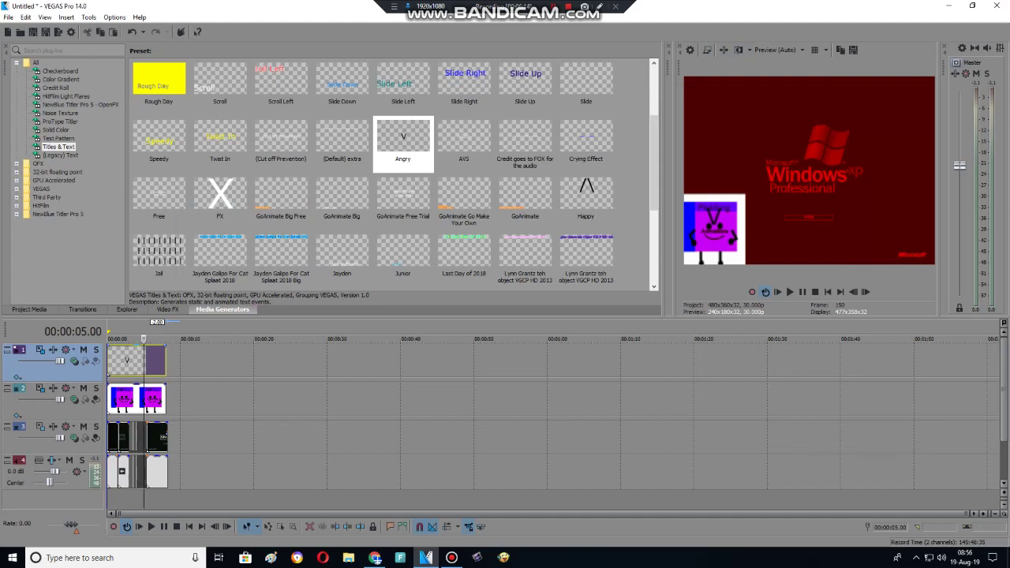
# Set the frame size of the Angry title's generated media to 1280 x 720.
pyautogui.rightClick(143, 360)
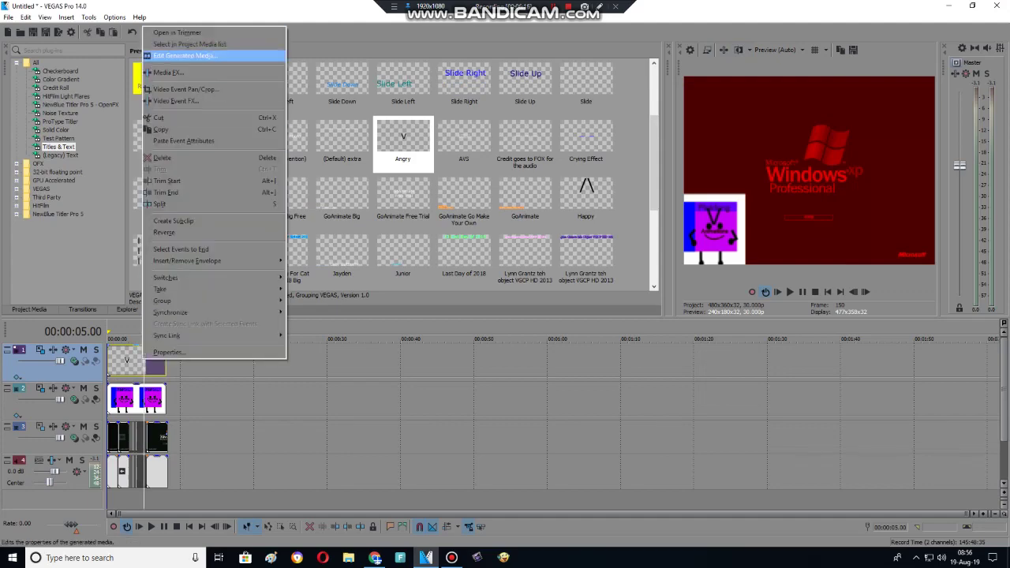
pyautogui.press('Return')
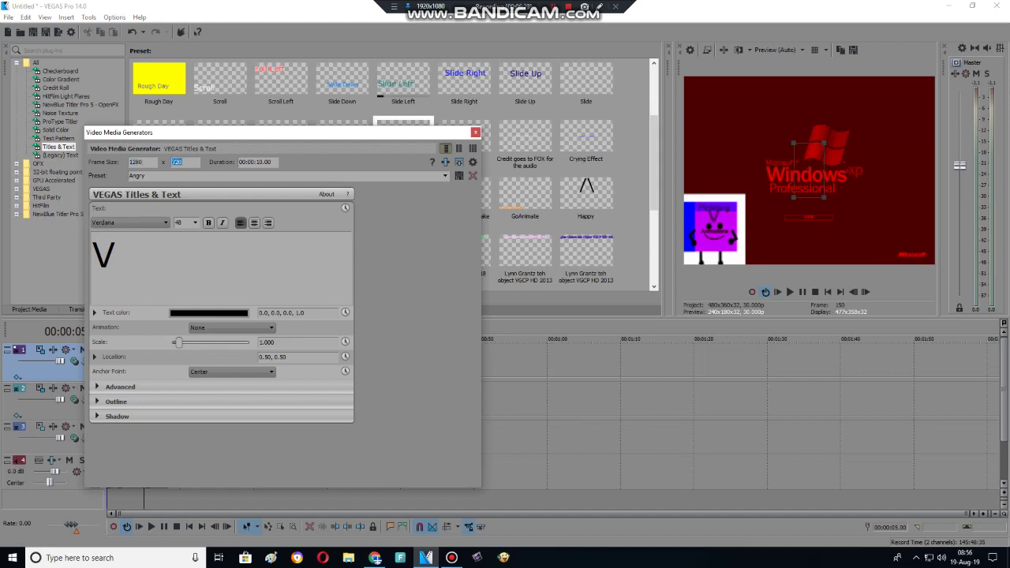
pyautogui.press('Escape')
# Apply the Gradient Map effect with the Mega Angry preset to the avatar image clip.
pyautogui.hotkey('alt', '8')
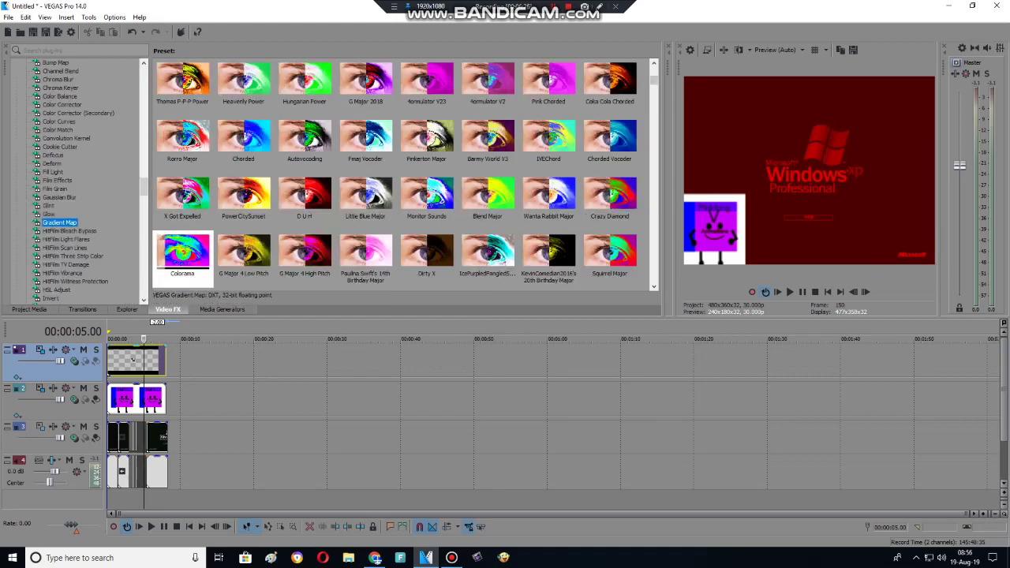
pyautogui.scroll(-10, 404, 174)
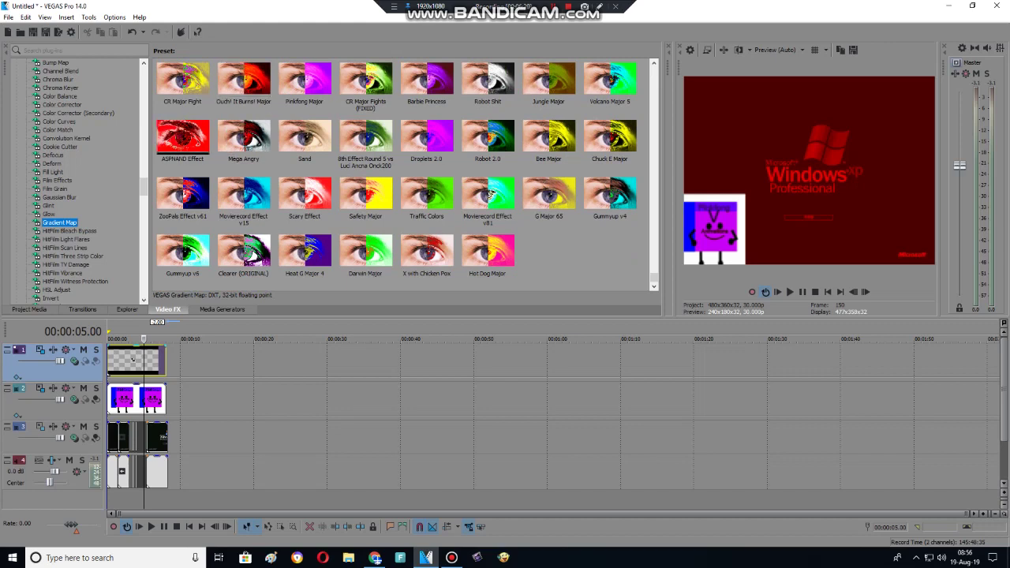
pyautogui.click(243, 138)
pyautogui.moveTo(132, 359); pyautogui.dragTo(133, 359)
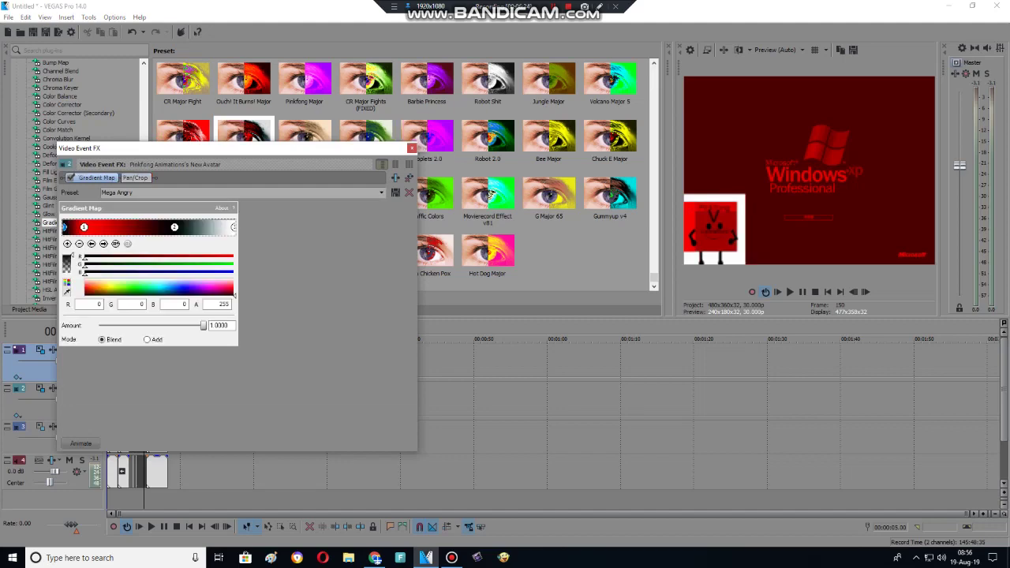
# Add the MIE.jpg image from the project media to a new track above the Angry title.
pyautogui.press('Escape')
pyautogui.click(29, 309)
pyautogui.click(155, 82)
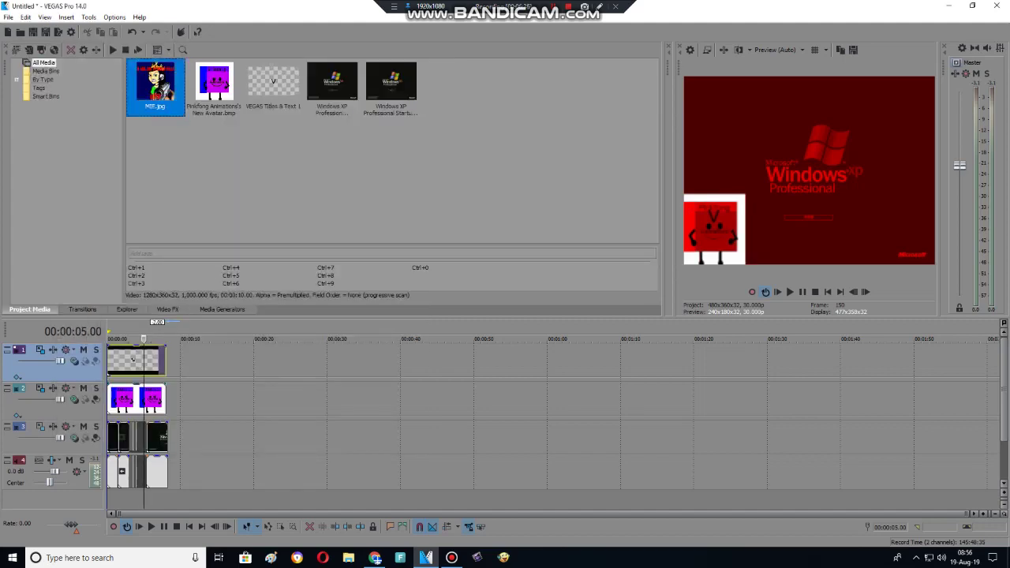
pyautogui.moveTo(156, 83); pyautogui.dragTo(134, 357)
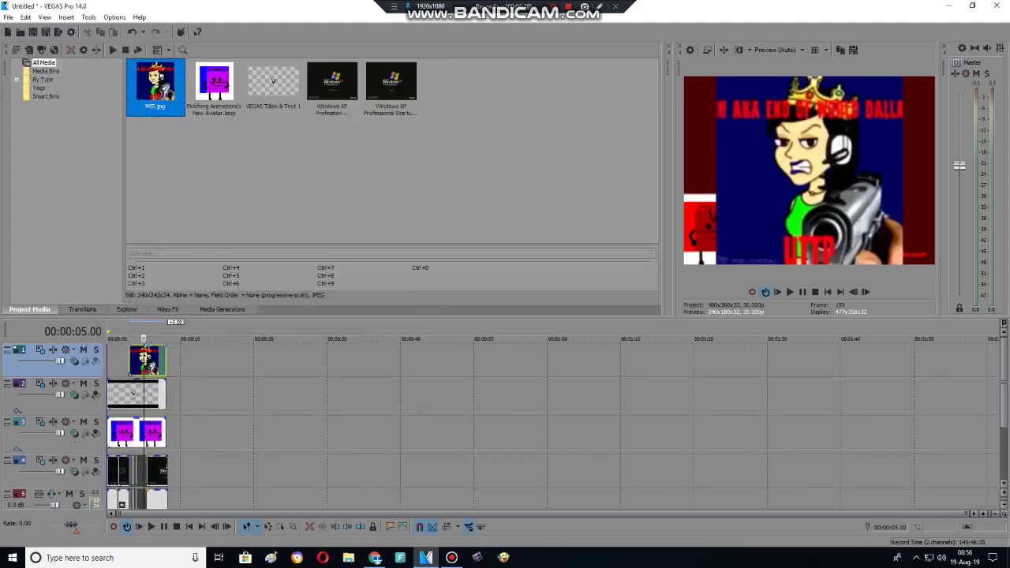
# Apply the Track Motion preset Image to the MIE.jpg track to shrink it into the lower corner opposite the avatar.
pyautogui.click(40, 350)
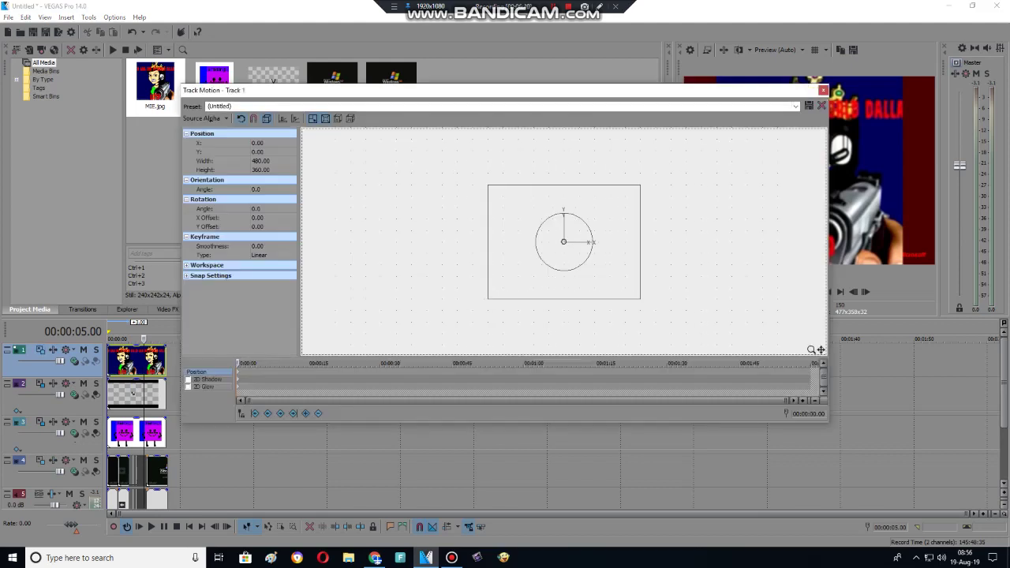
pyautogui.click(796, 105)
pyautogui.click(237, 286)
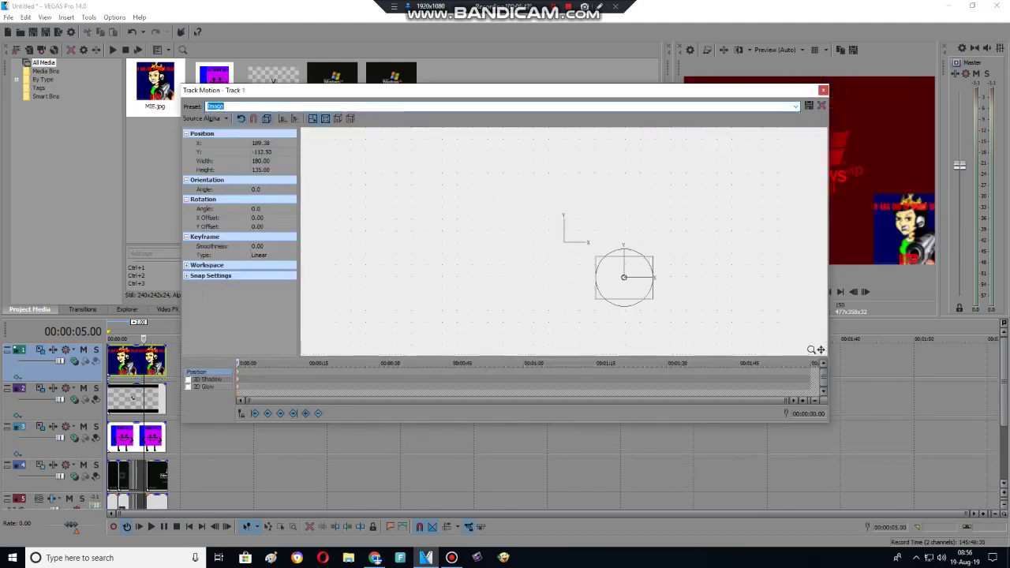
pyautogui.click(823, 90)
# Add a Titles & Text event with the Pinkfong Animations 720p preset on a new track above the MIE.jpg image.
pyautogui.click(223, 308)
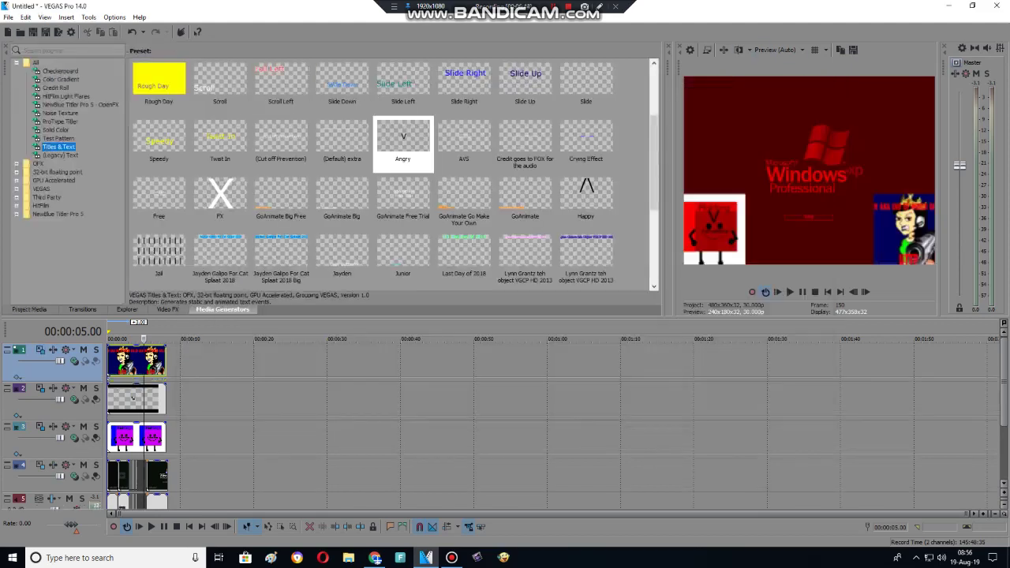
pyautogui.scroll(-3, 402, 142)
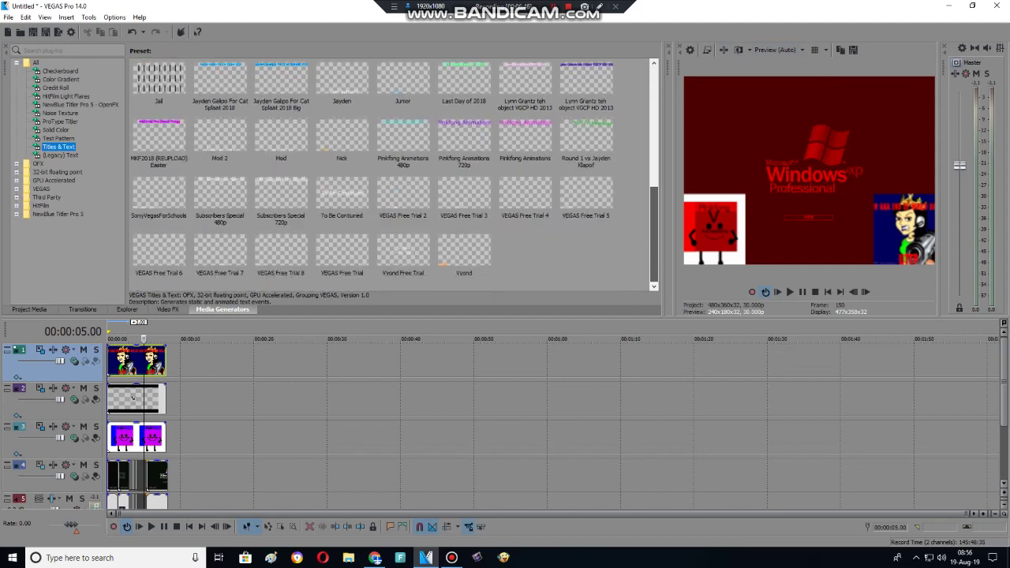
pyautogui.doubleClick(464, 138)
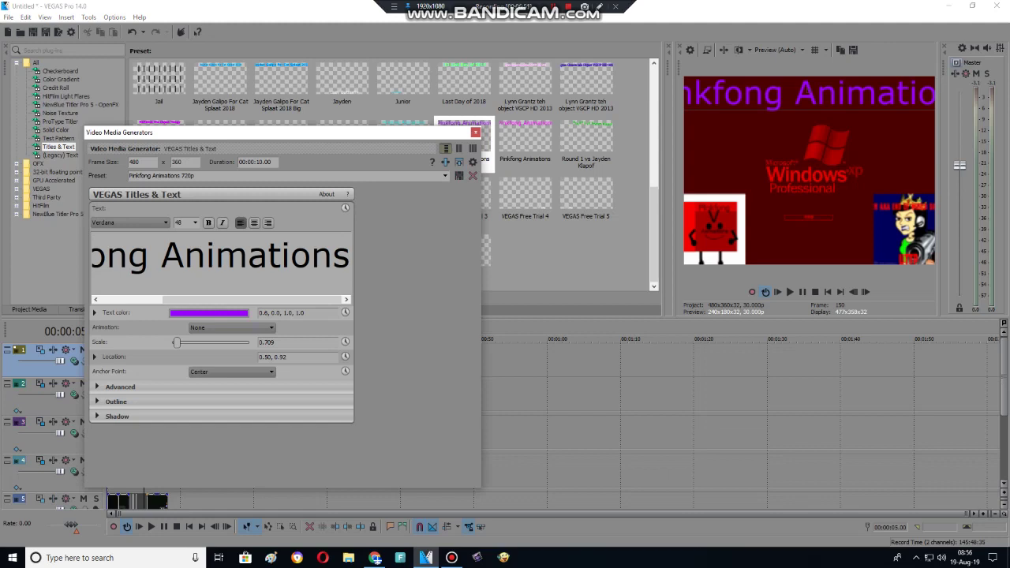
# Set the frame size of the Pinkfong Animations title's generated media to 1280 x 720.
pyautogui.click(134, 162)
pyautogui.write('12')
pyautogui.press('Tab')
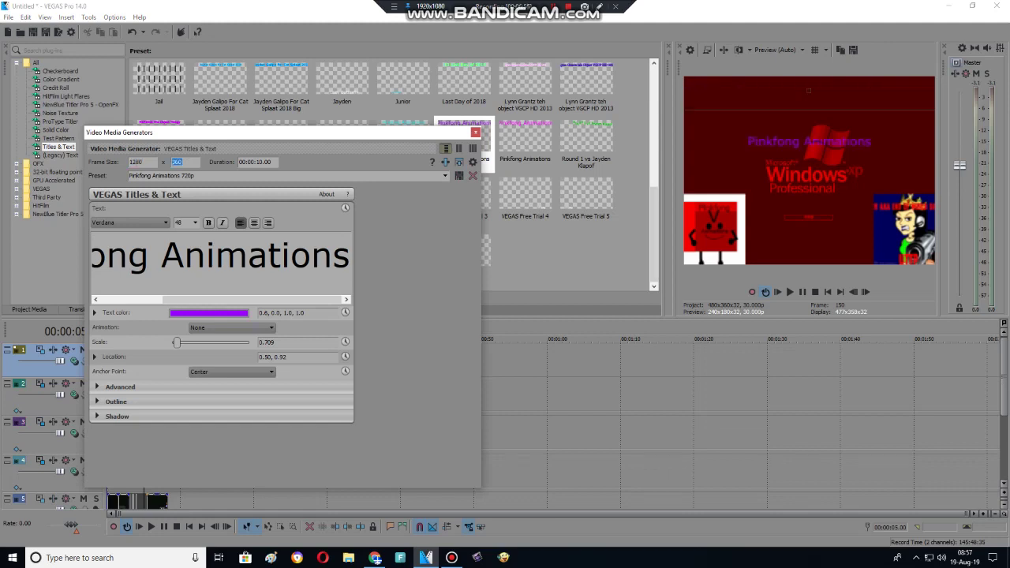
pyautogui.write('720')
pyautogui.press('Return')
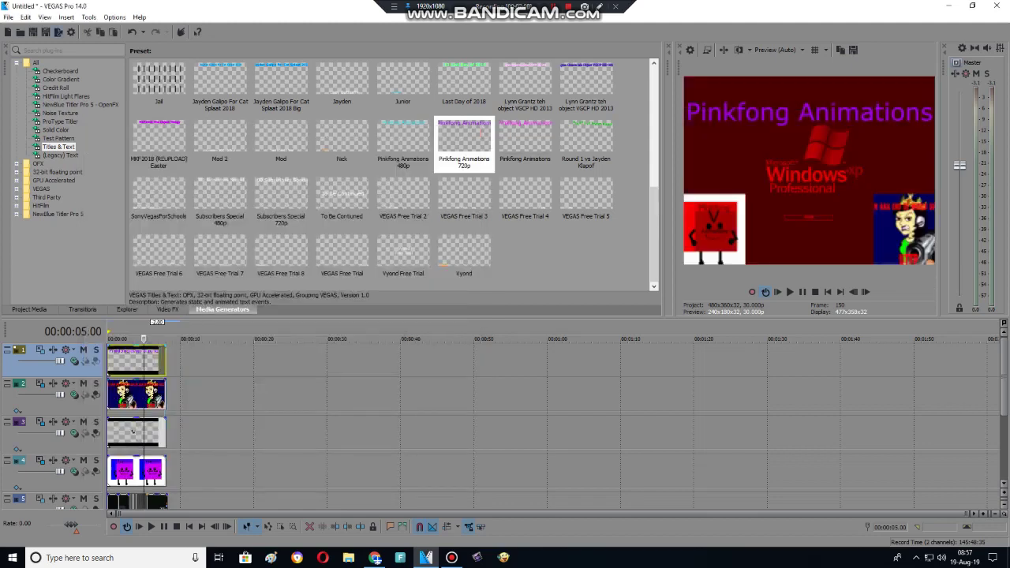
# Start rendering the project to a file and name the output I Accidentally Windows XP.
pyautogui.hotkey('alt', 'f')
pyautogui.press('r')
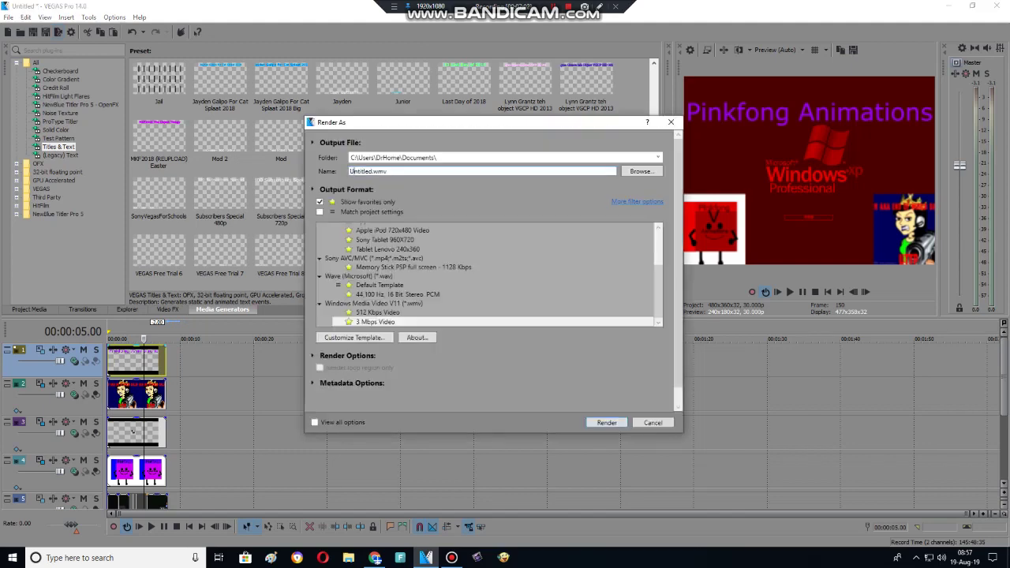
pyautogui.press('BackSpace')
pyautogui.press('BackSpace')
pyautogui.press('BackSpace')
pyautogui.press('BackSpace')
pyautogui.press('BackSpace')
pyautogui.press('BackSpace')
pyautogui.press('BackSpace')
pyautogui.press('BackSpace')
pyautogui.press('BackSpace')
pyautogui.press('BackSpace')
pyautogui.press('BackSpace')
pyautogui.write('I A')
# Render the video with the Sony Tablet 720p template and dismiss the render progress dialog.
pyautogui.scroll(2, 658, 228)
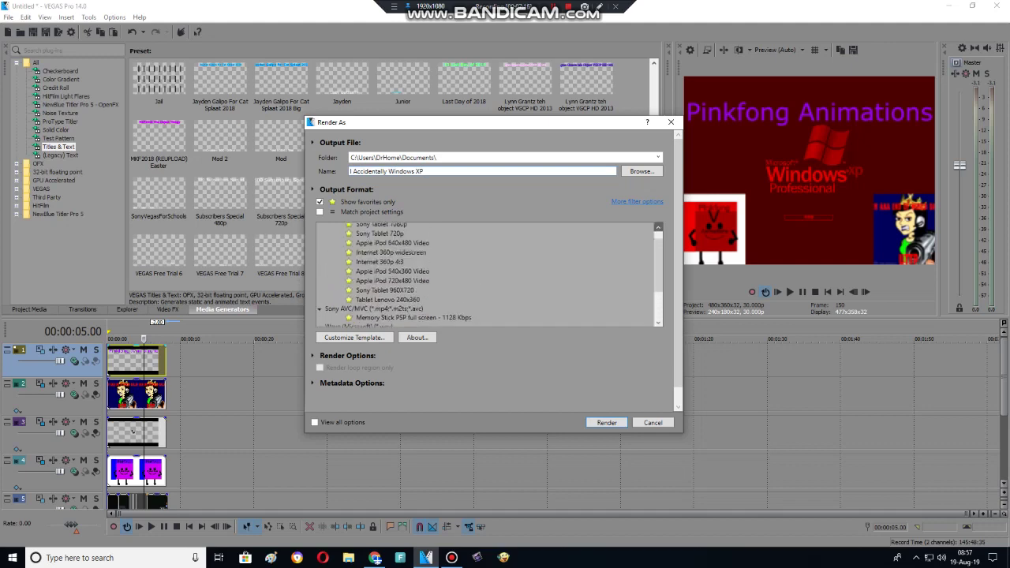
pyautogui.click(379, 234)
pyautogui.press('Return')
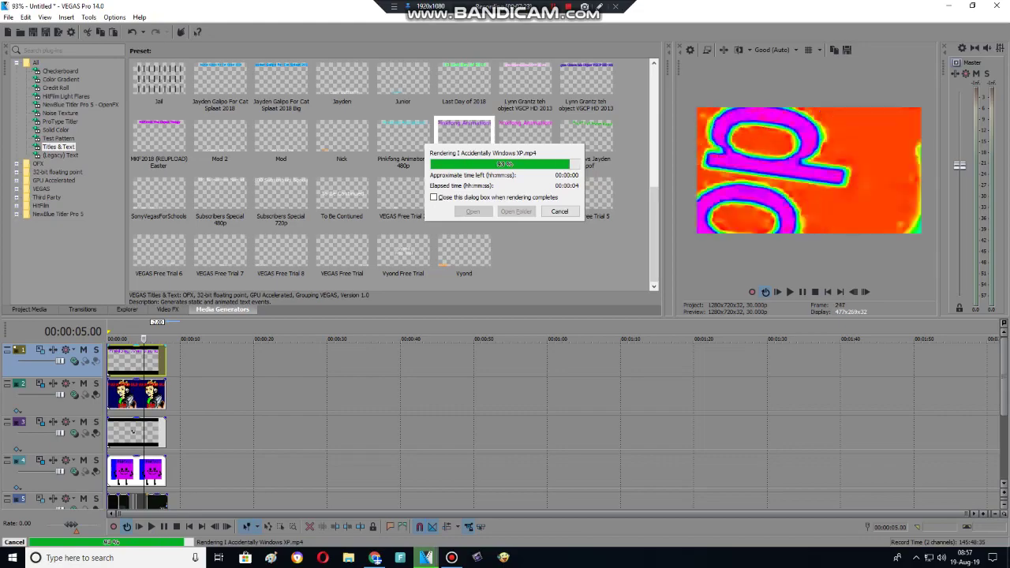
pyautogui.click(559, 212)
# Close the editor without saving the project and play the rendered I Accidentally Windows XP video from the Documents folder.
pyautogui.click(993, 5)
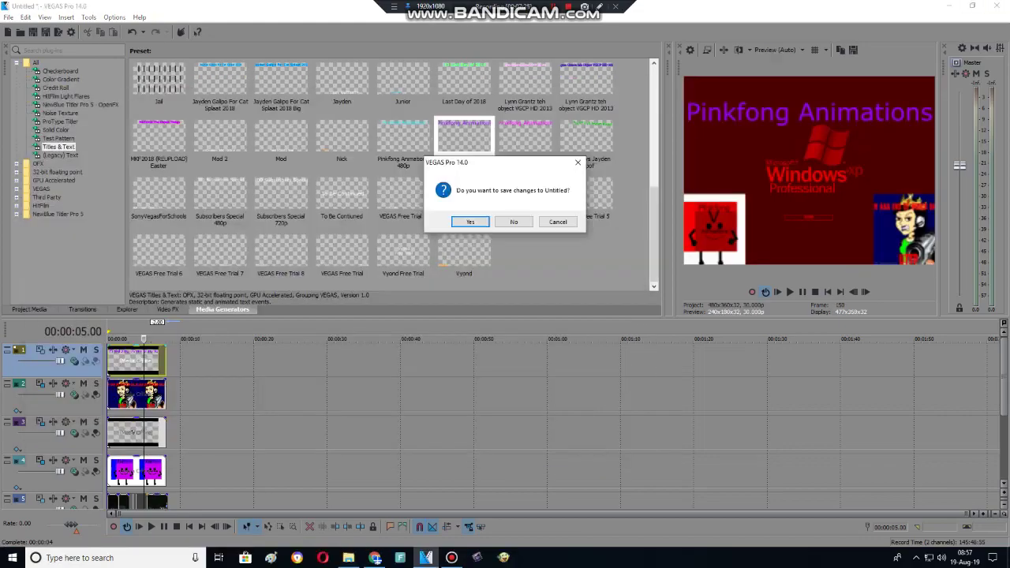
pyautogui.click(513, 221)
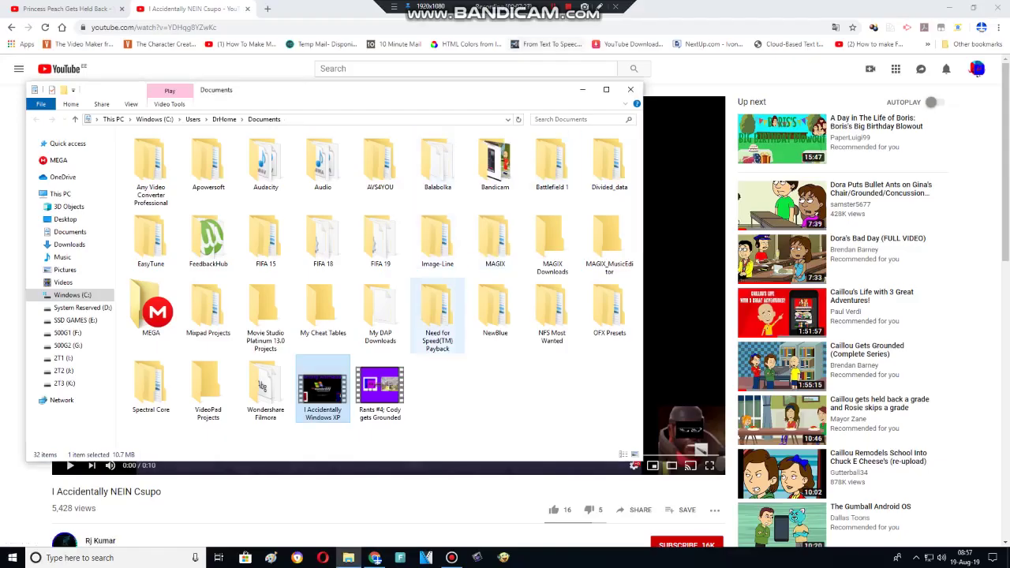
pyautogui.press('Return')
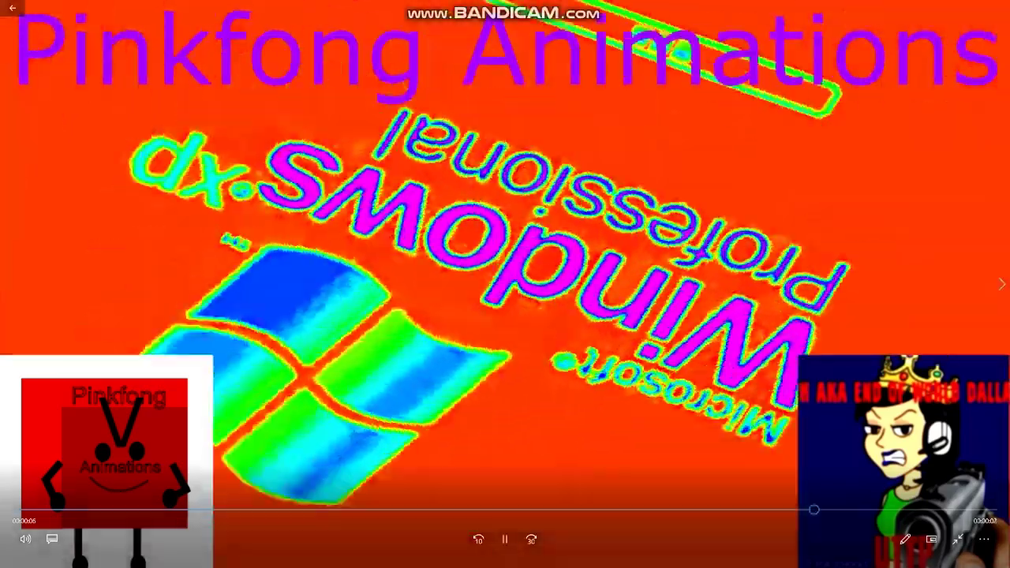
pyautogui.press('Escape')
# Write the on-screen annotation "It's Funny! x2" and place it beside the Rants #4 video thumbnail.
pyautogui.click(434, 135)
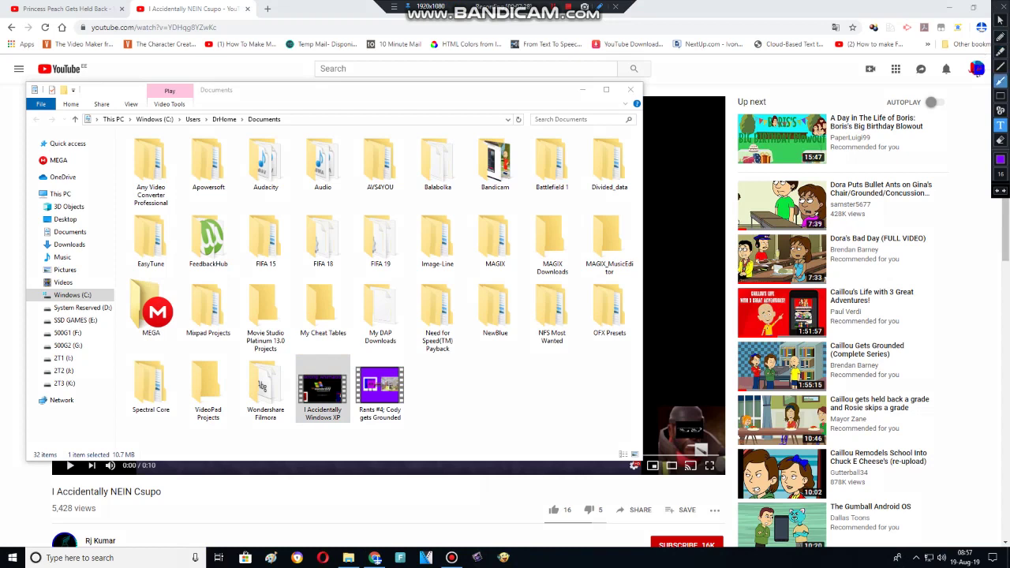
pyautogui.write("ly's Fu")
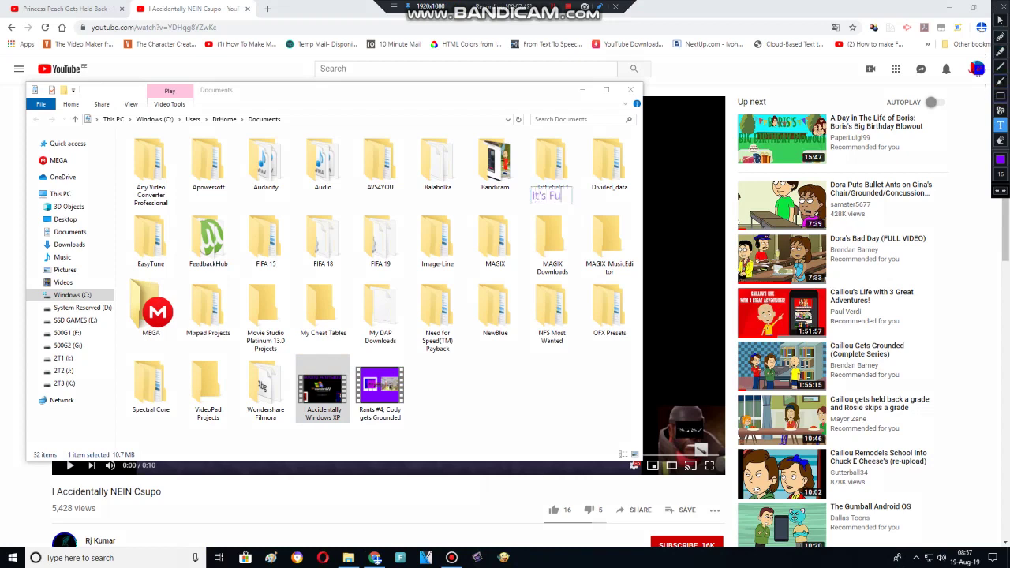
pyautogui.write('nny! x2')
pyautogui.moveTo(572, 196); pyautogui.dragTo(467, 376)
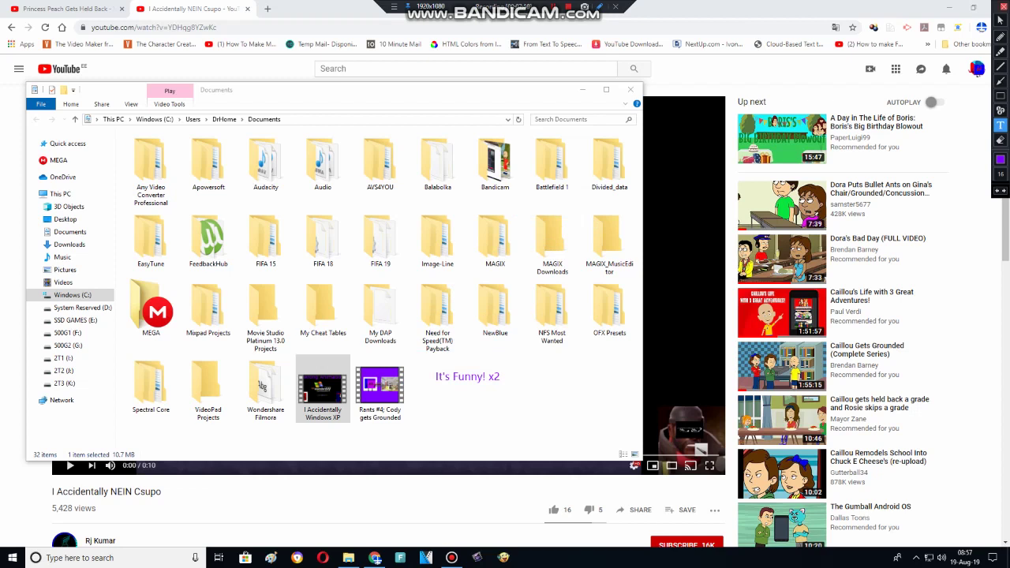
# Write the annotation "Thank you for watching for making i accidentally x! bye!" and place it beneath the video thumbnails.
pyautogui.click(466, 407)
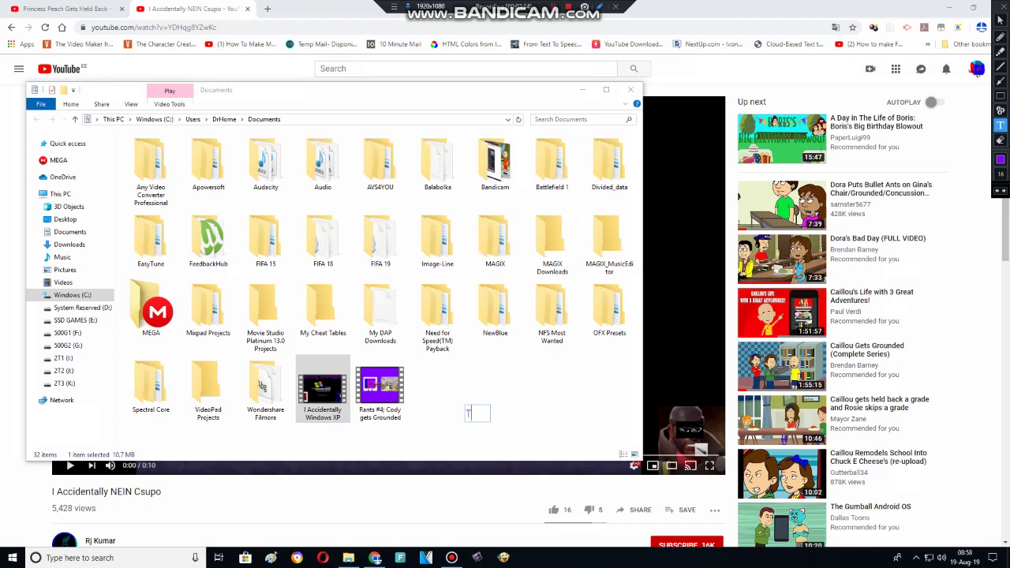
pyautogui.write('hank you for watchin')
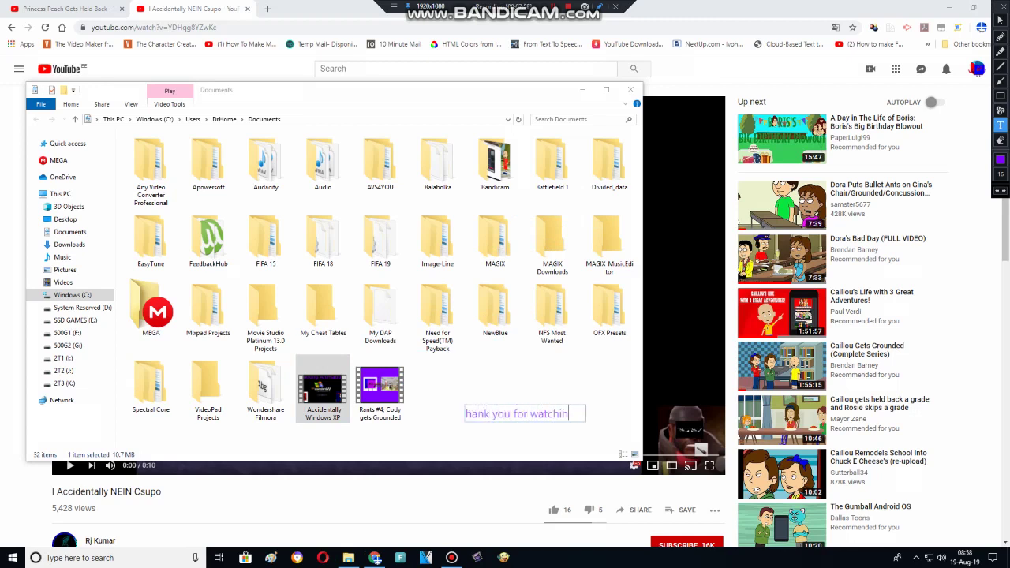
pyautogui.write('g for making i acc')
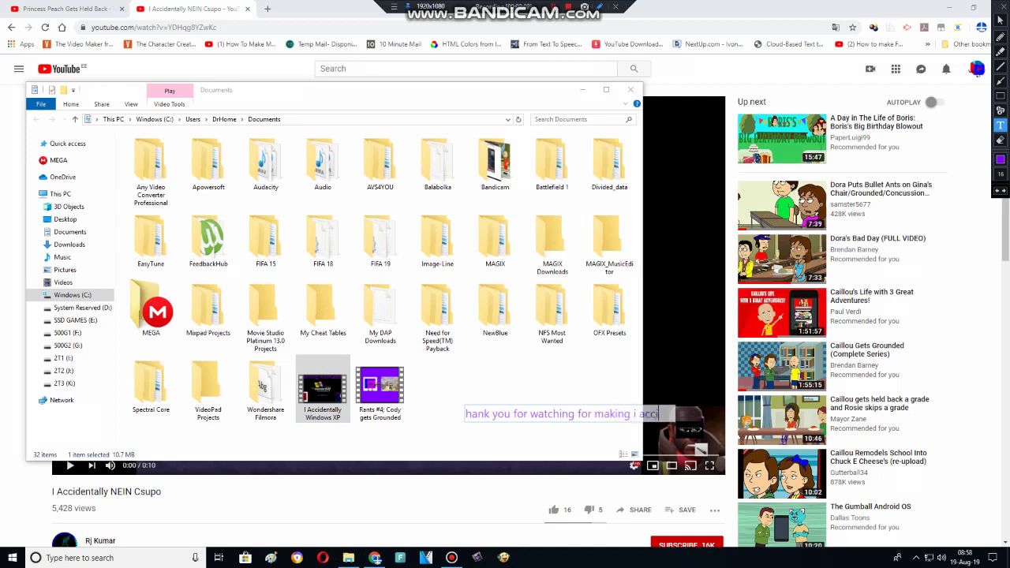
pyautogui.write('identally x')
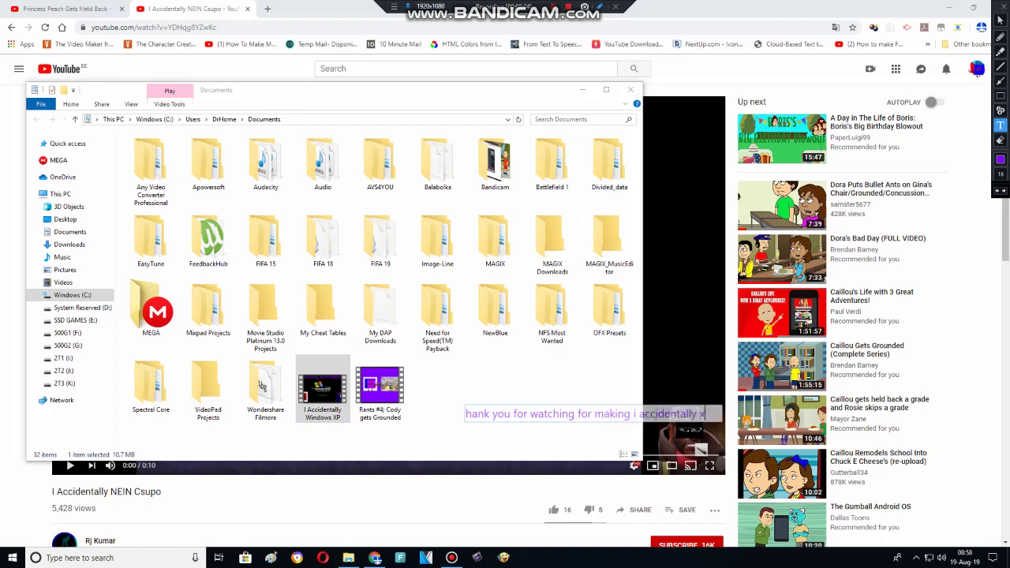
pyautogui.write('! bye!')
pyautogui.write('T')
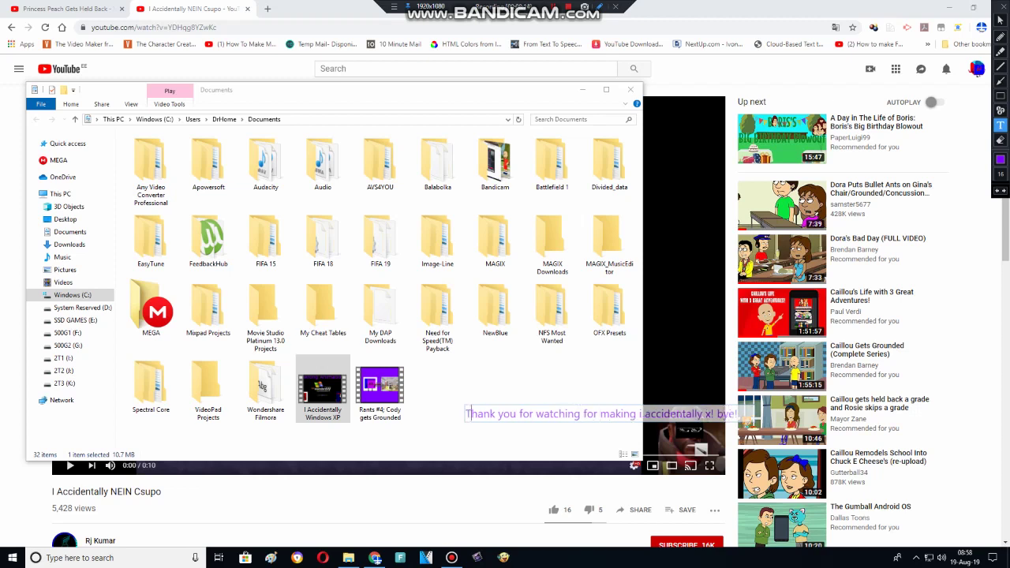
pyautogui.moveTo(600, 413); pyautogui.dragTo(341, 429)
# Add the annotation "Inspired by Sdridsdj The Awesome" below the thank-you text.
pyautogui.click(274, 468)
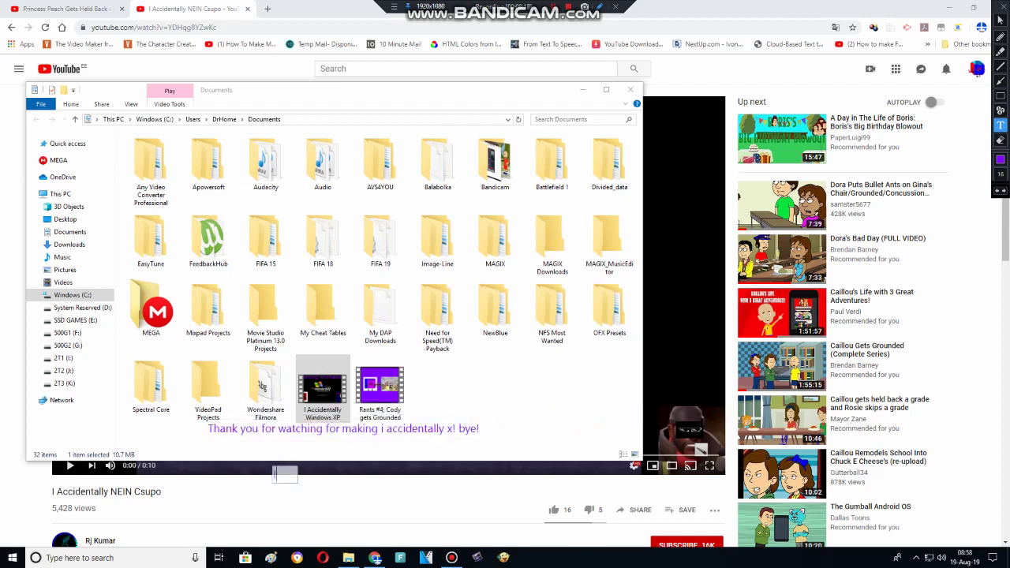
pyautogui.write('Inc')
pyautogui.write('spired by')
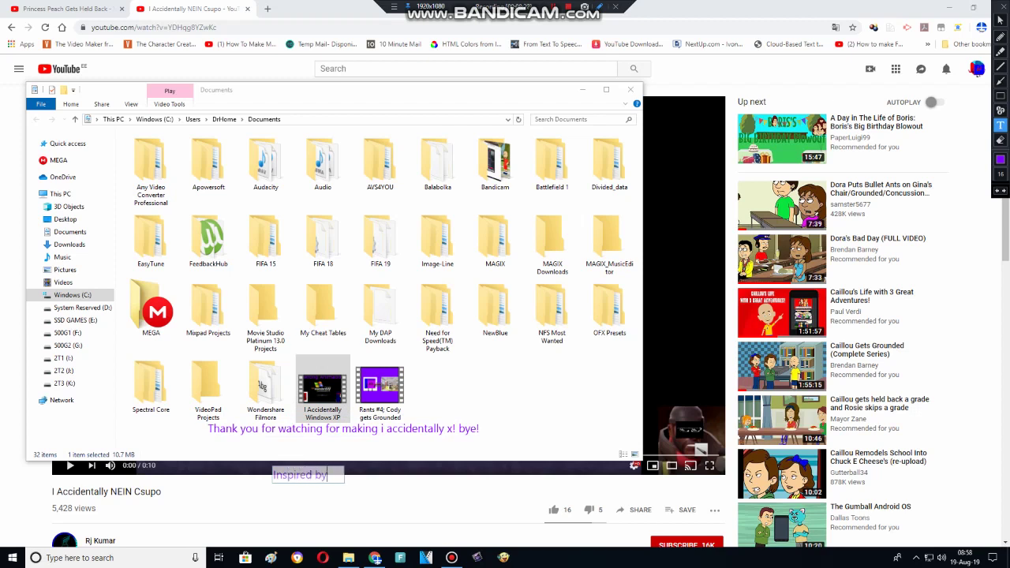
pyautogui.write(' Sdridsdj')
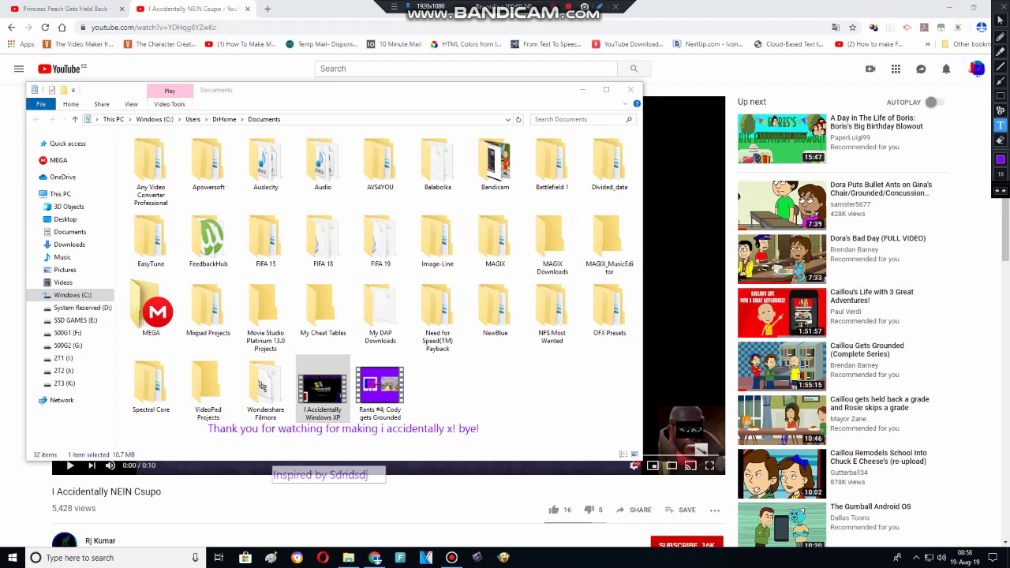
pyautogui.write(' The Awesome')
pyautogui.press('BackSpace')
pyautogui.press('BackSpace')
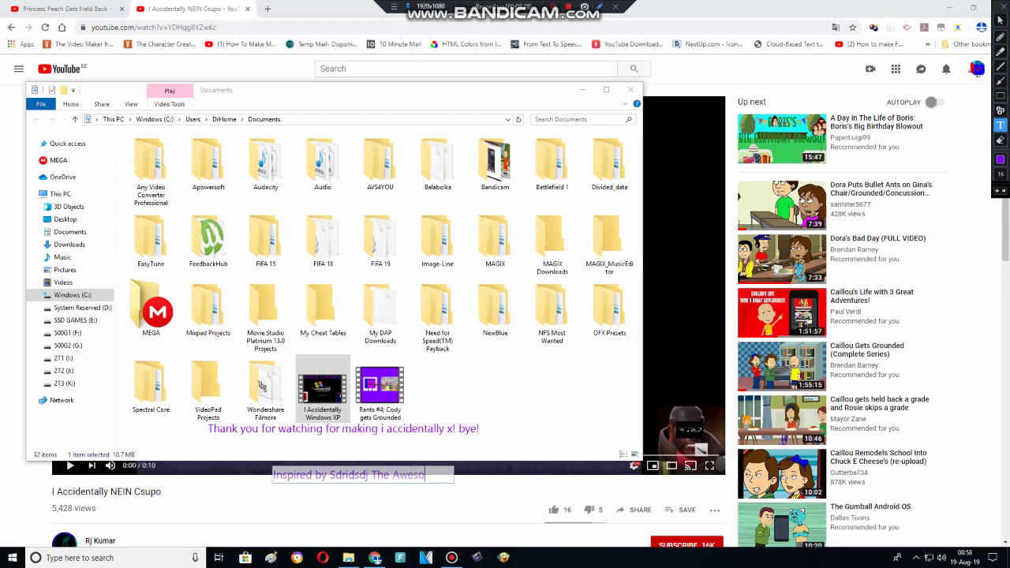
pyautogui.write('me')
pyautogui.press('Return')
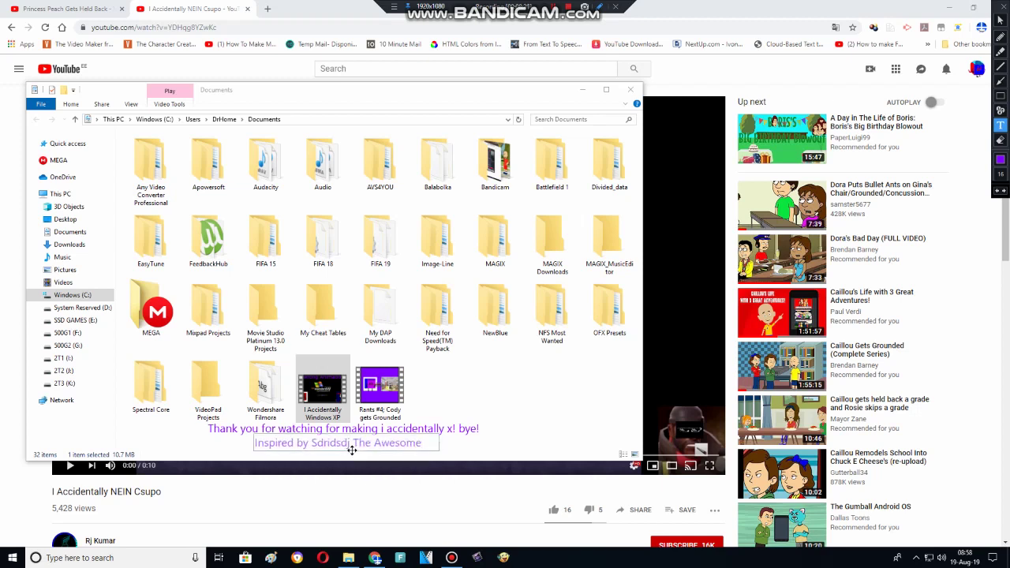